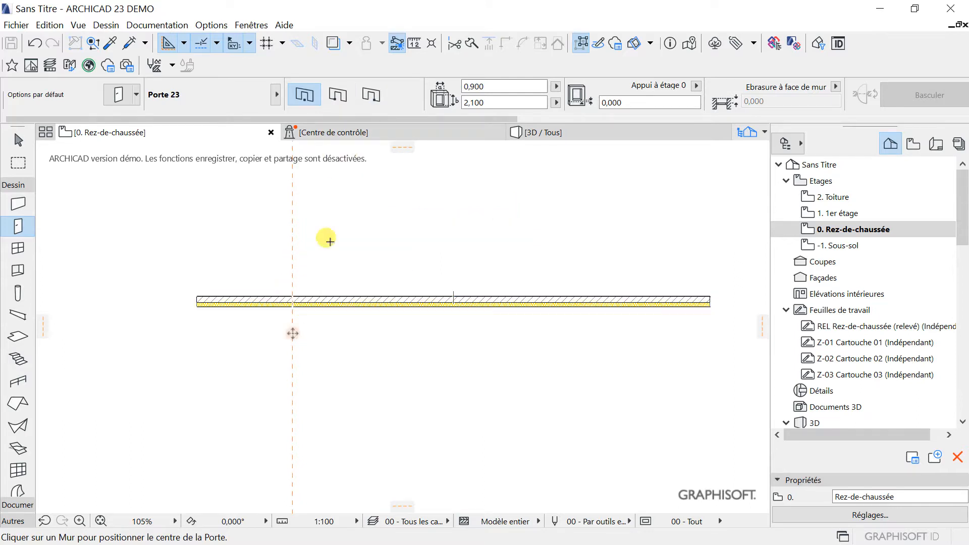
Step: Place Porte 23 in the wall, anchored by its side edge at the vertical guide line, hinged there and swinging below the wall
click(335, 94)
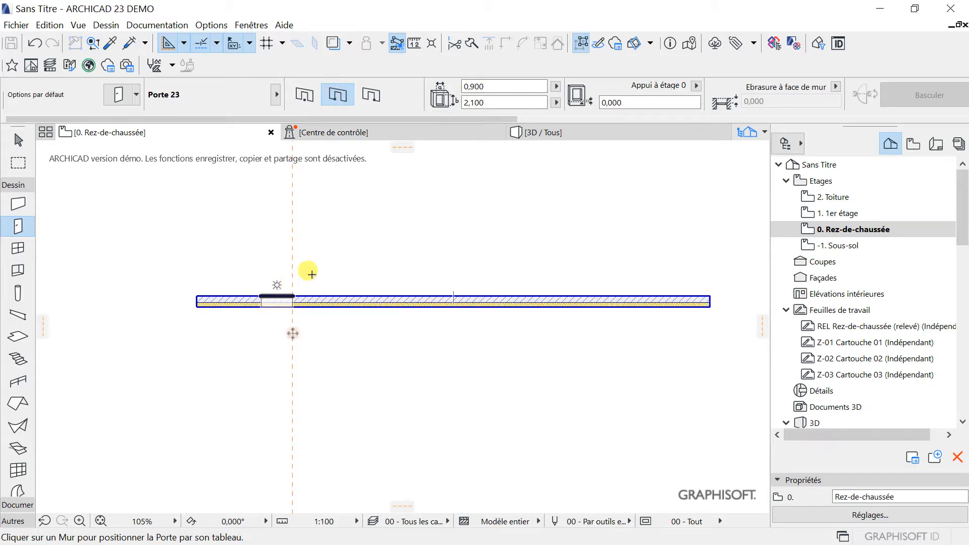
click(364, 96)
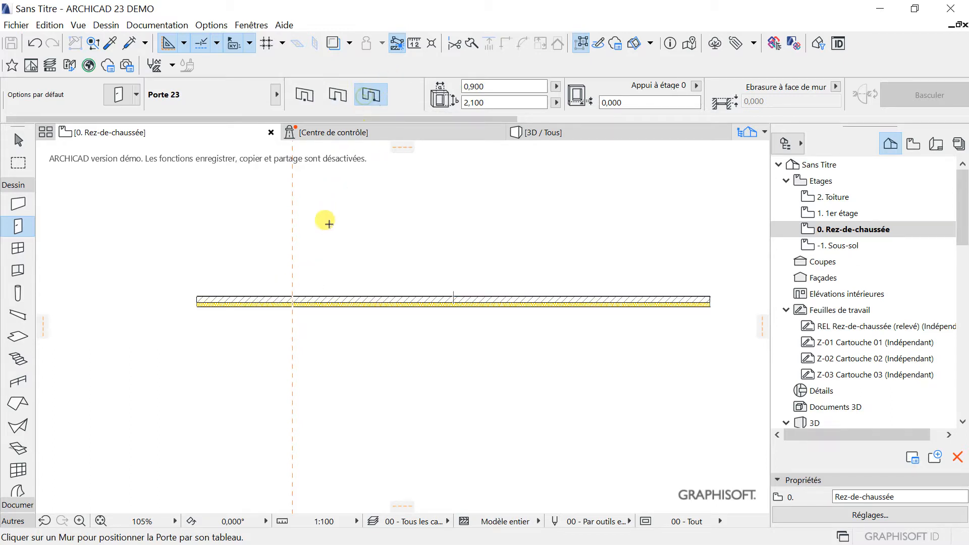
click(291, 295)
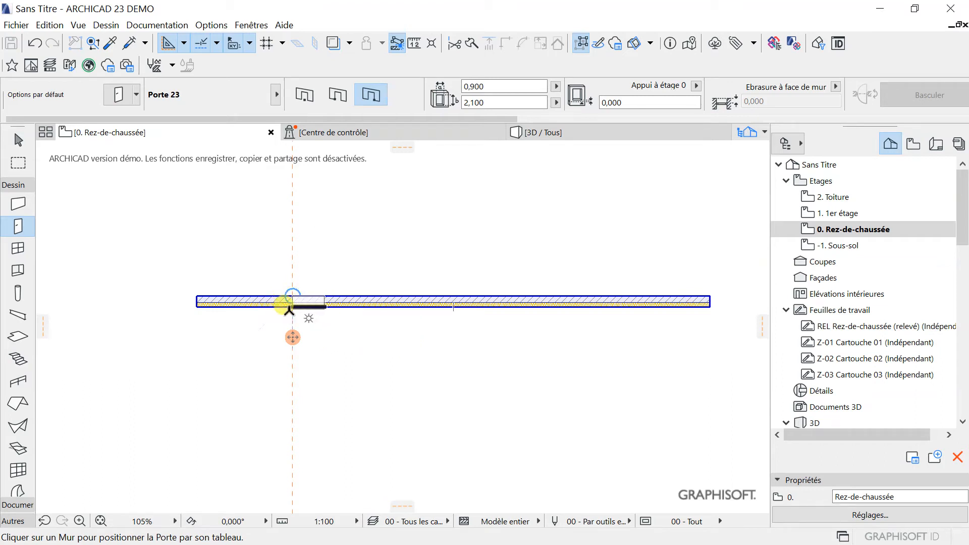
scroll(288, 309, up, 4)
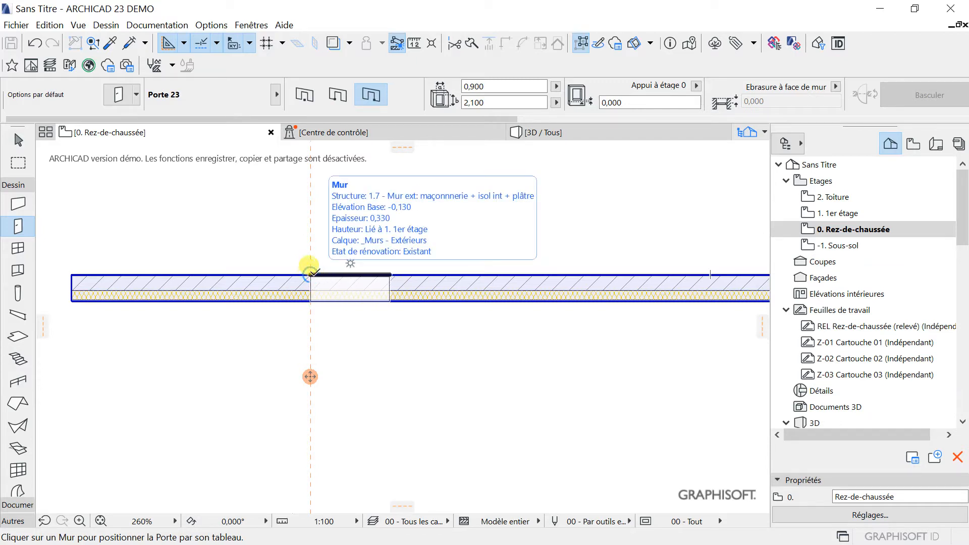
click(310, 273)
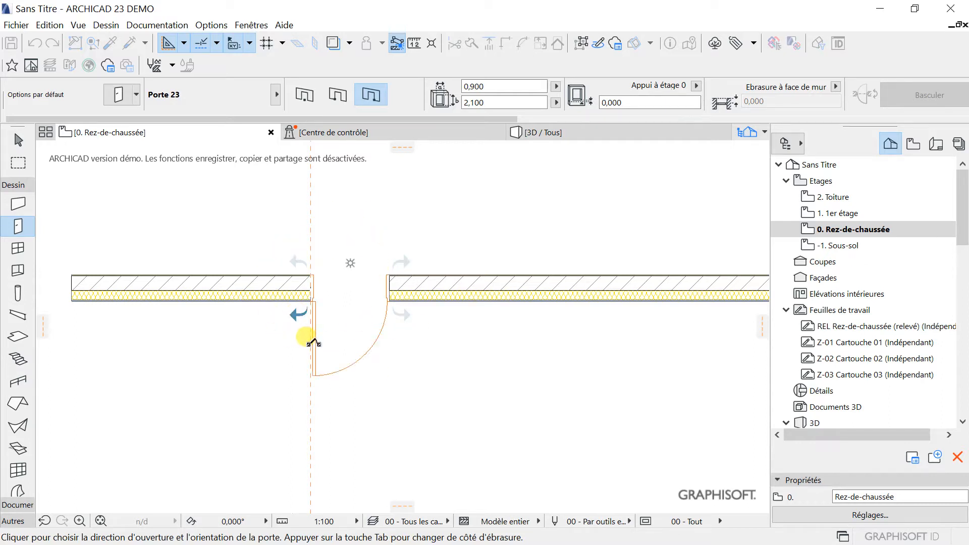
click(312, 343)
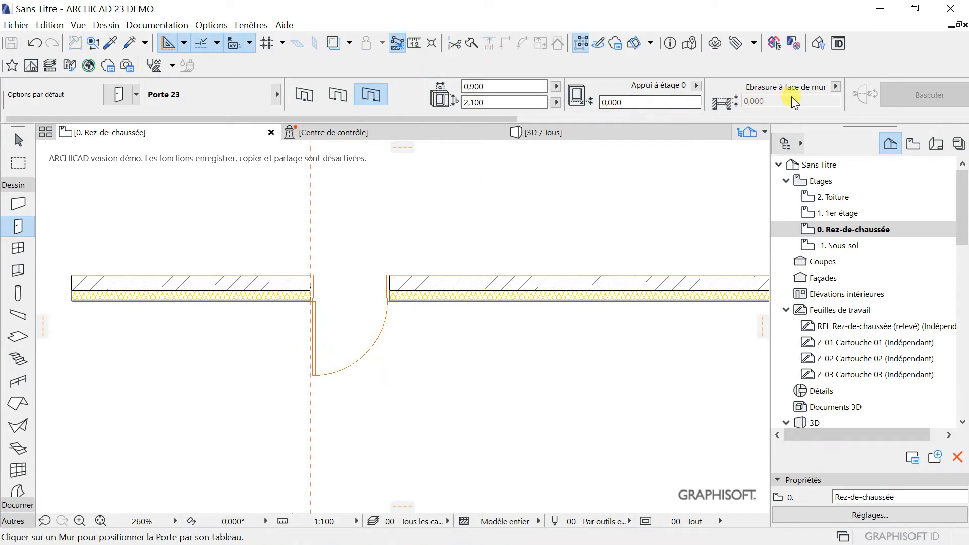
click(120, 95)
drag(630, 120, 579, 183)
click(666, 175)
Step: Select the door placed in the wall and open its settings dialog
click(18, 138)
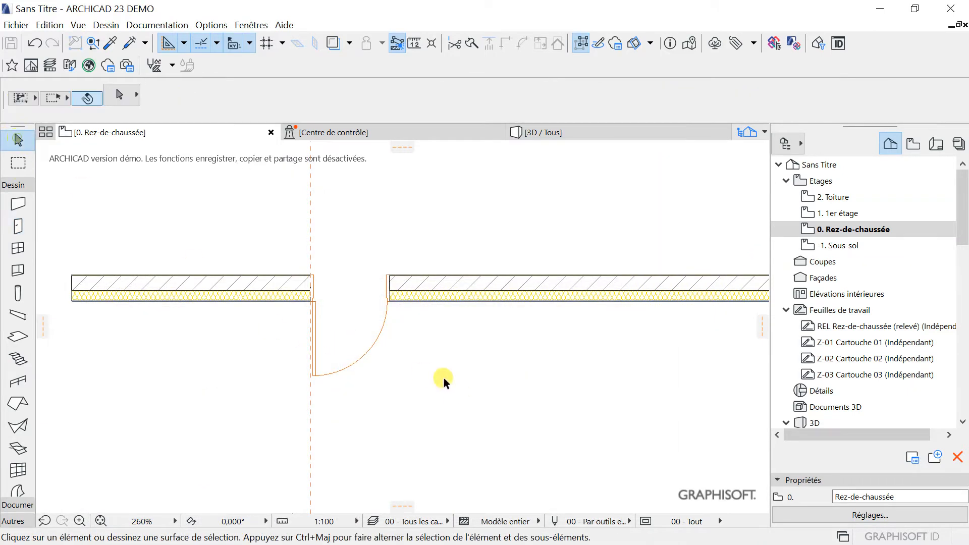
click(316, 331)
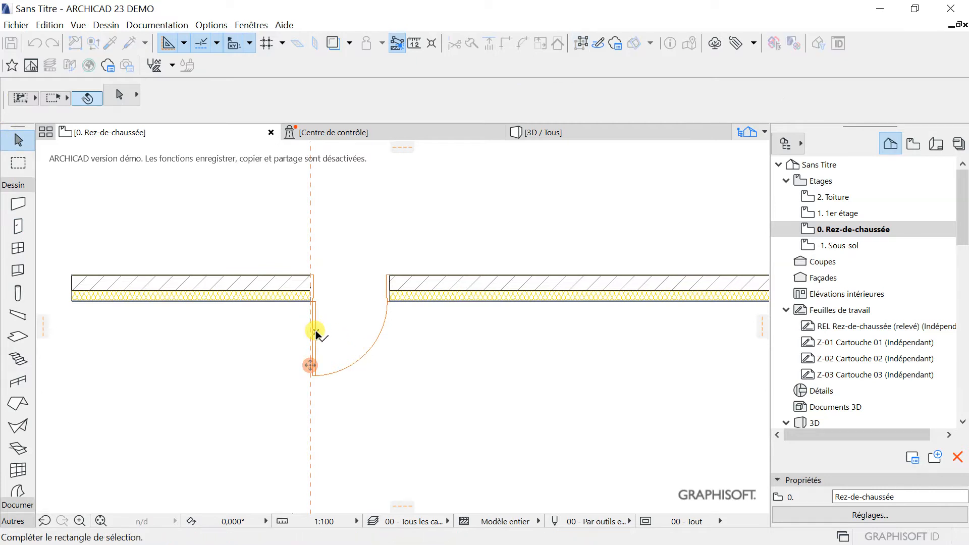
click(345, 324)
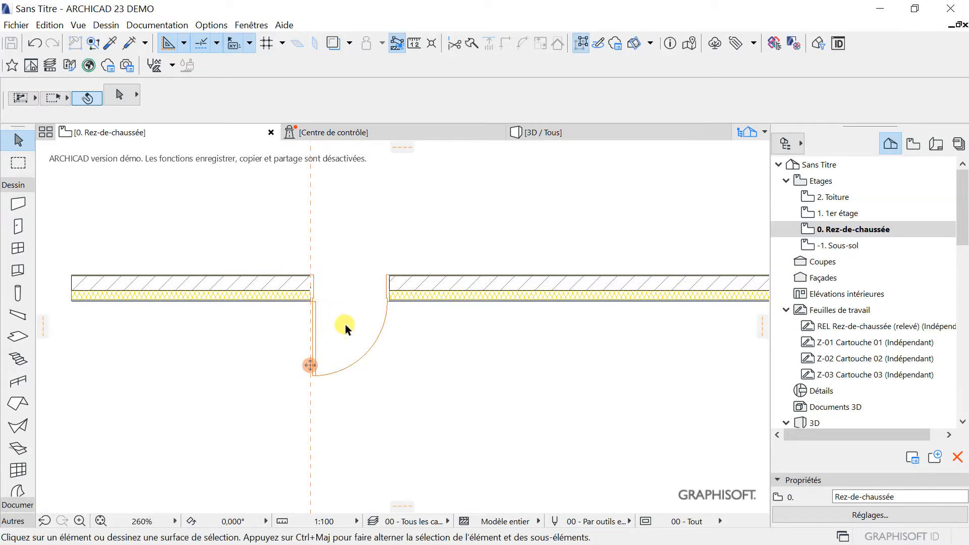
click(314, 297)
key(Escape)
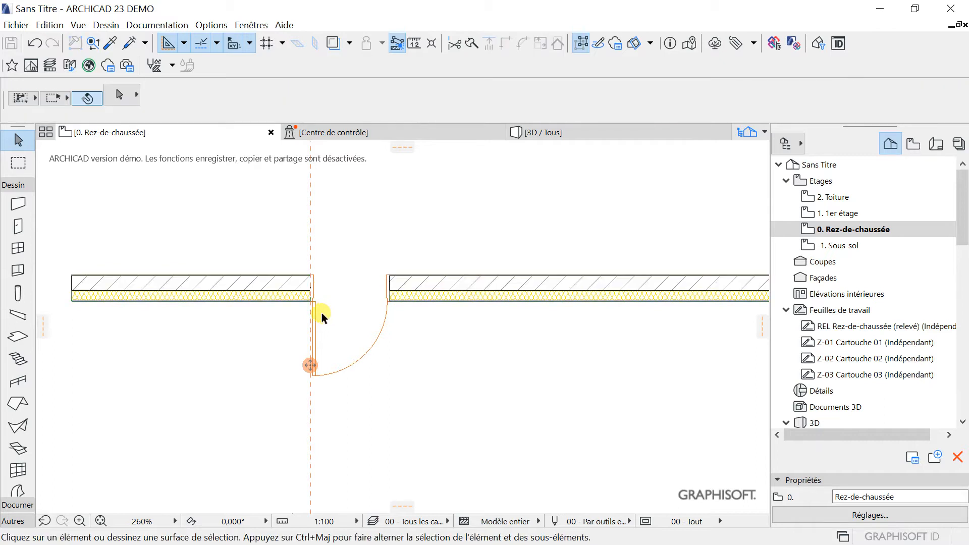
click(314, 377)
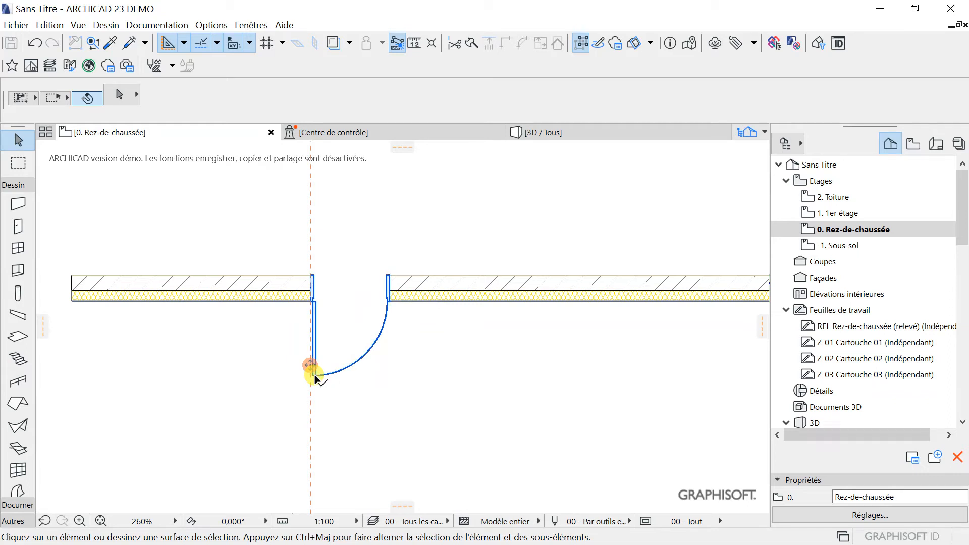
click(314, 377)
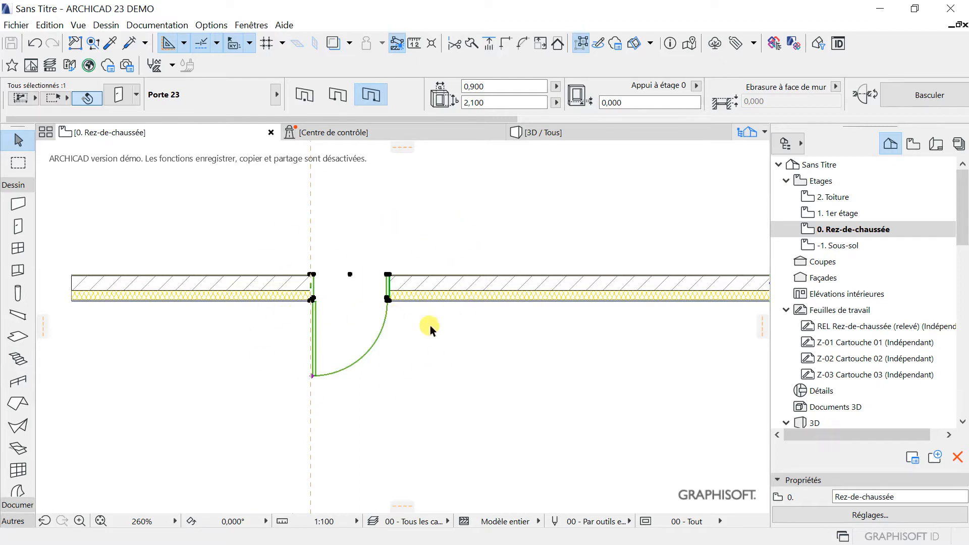
click(120, 95)
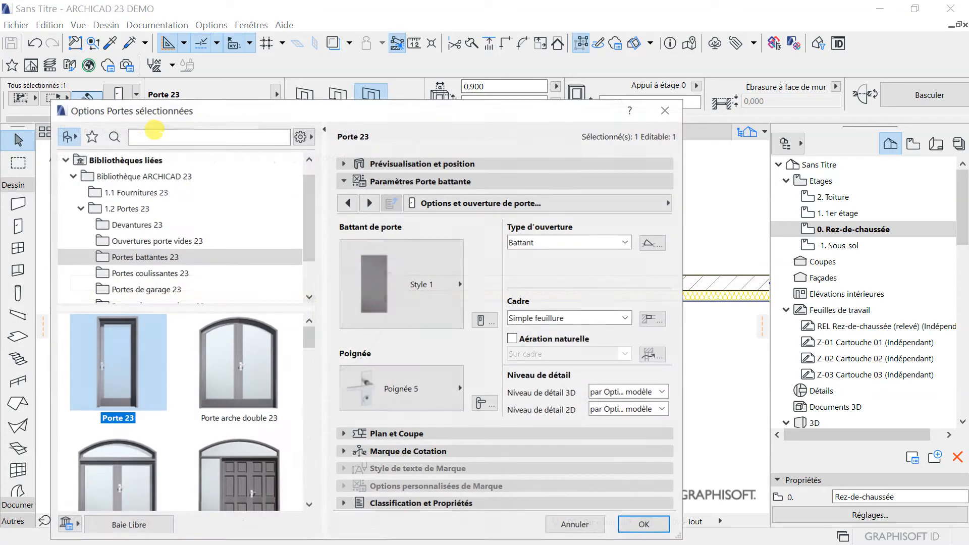
drag(299, 110, 449, 49)
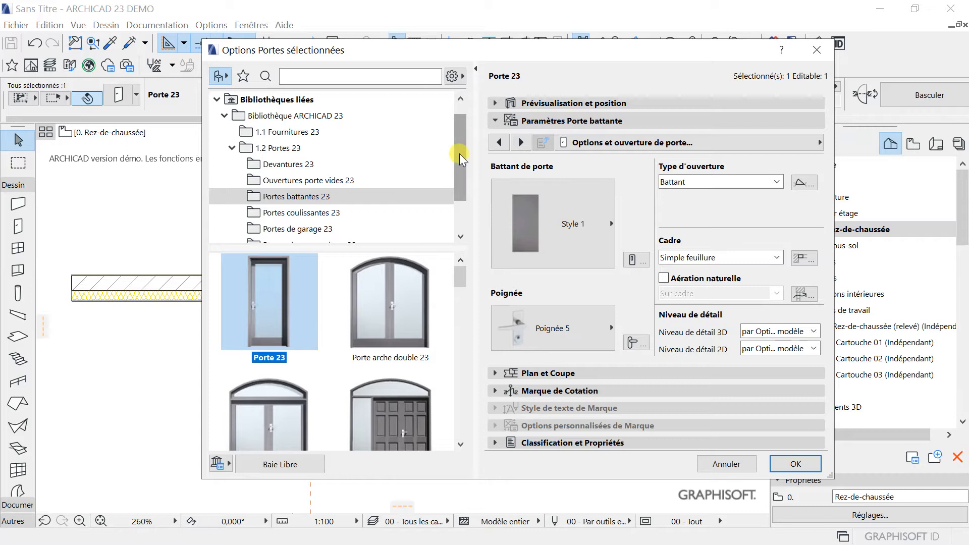
Step: Browse the door models in the Devantures 23 and Ouvertures porte vides 23 folders of the 1.2 Portes 23 library
scroll(458, 158, up, 2)
click(232, 164)
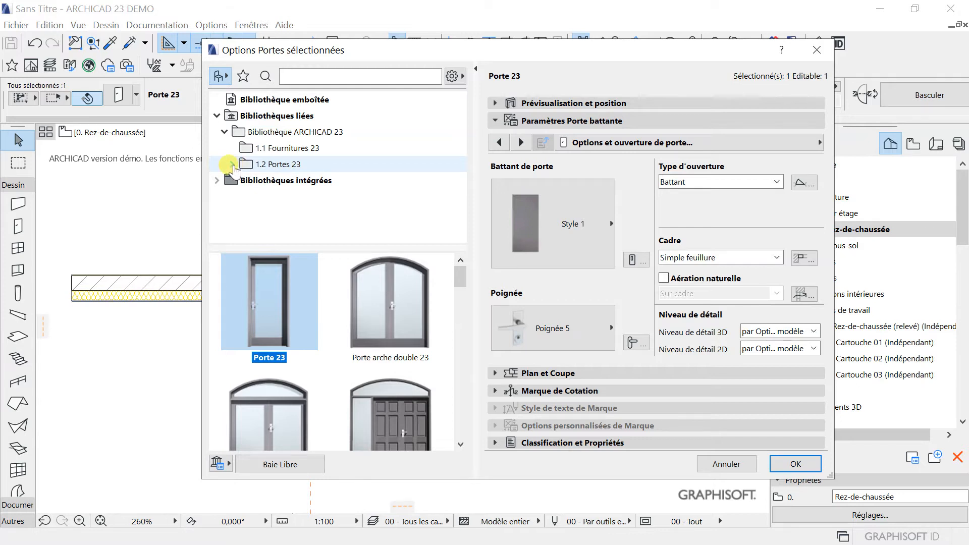
click(232, 165)
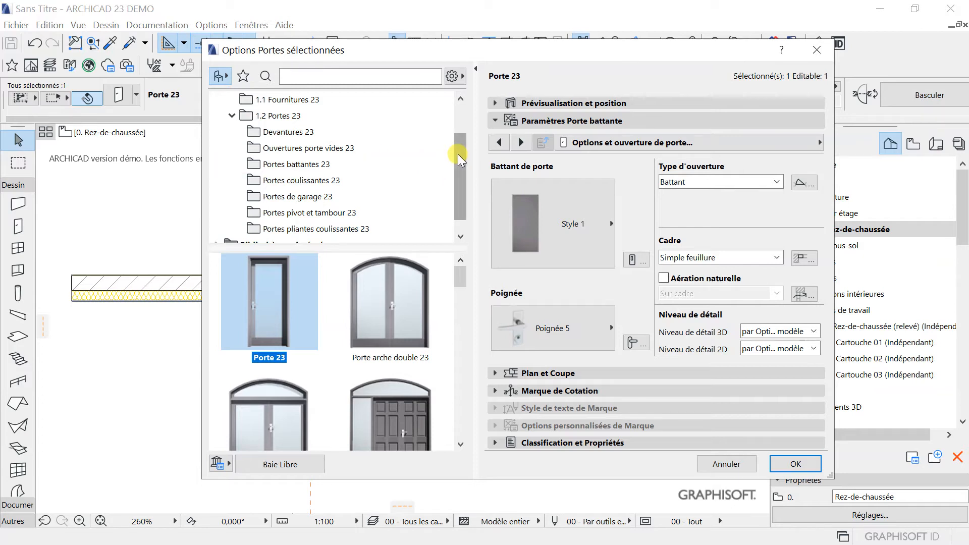
drag(460, 160, 461, 151)
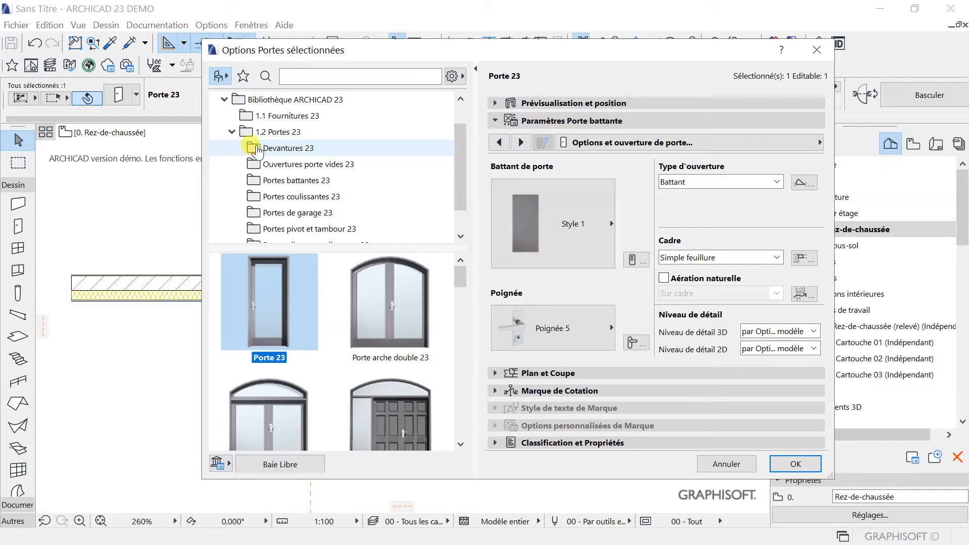
click(255, 149)
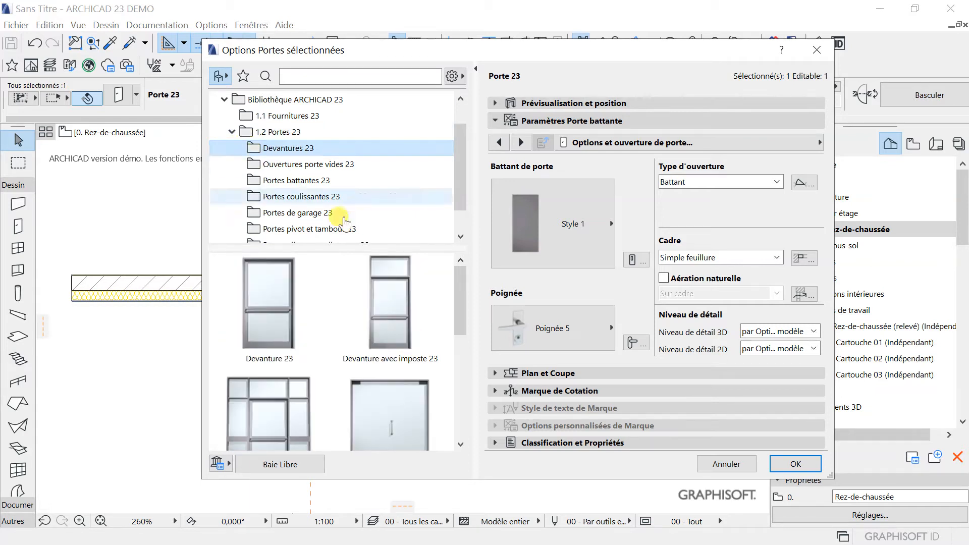
drag(463, 283, 434, 268)
click(251, 164)
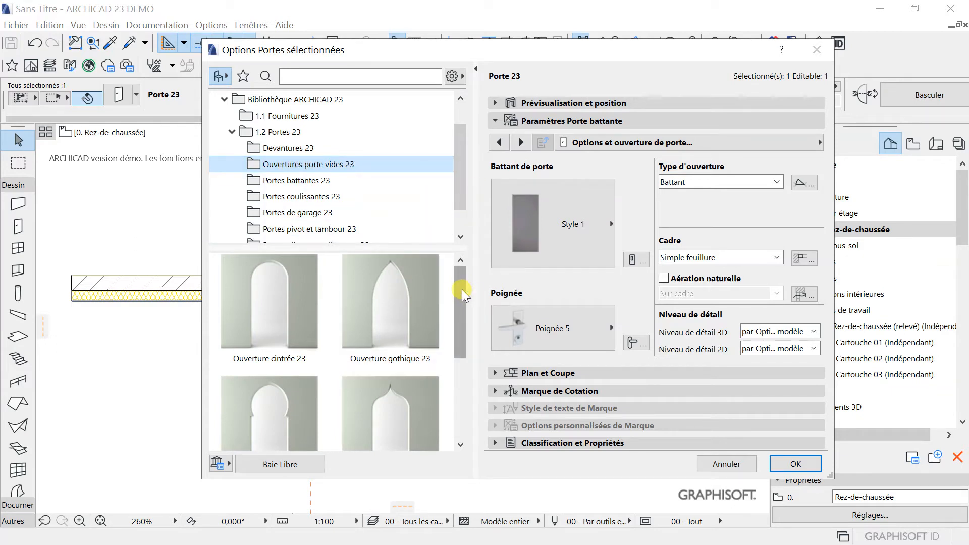
drag(464, 295, 454, 385)
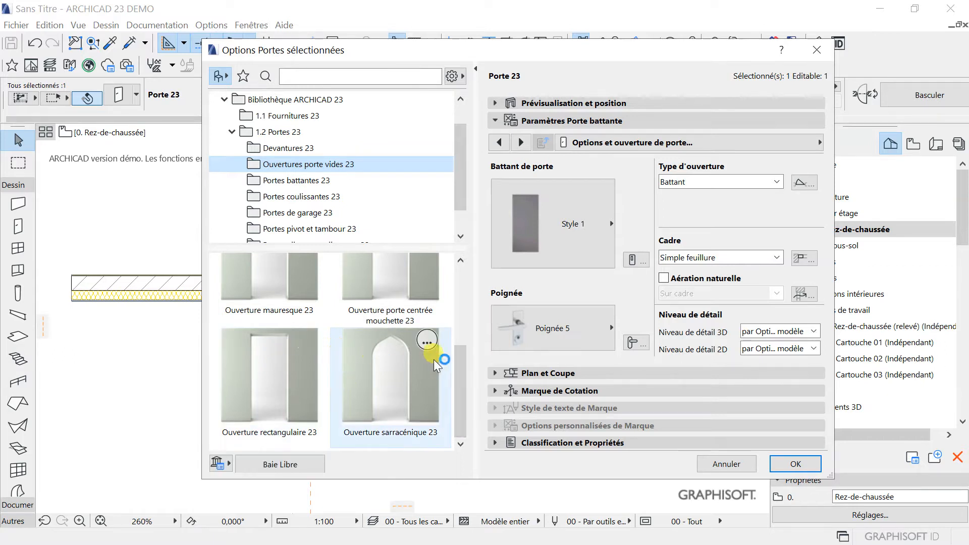
drag(460, 371, 457, 335)
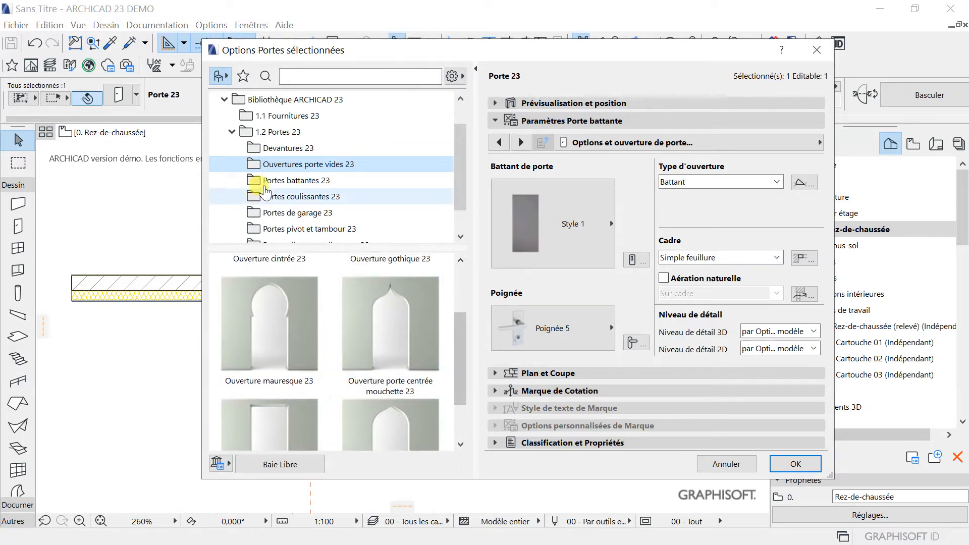
Step: Look through the Portes battantes 23 and Portes coulissantes 23 models, and return to the Portes battantes 23 folder
click(255, 181)
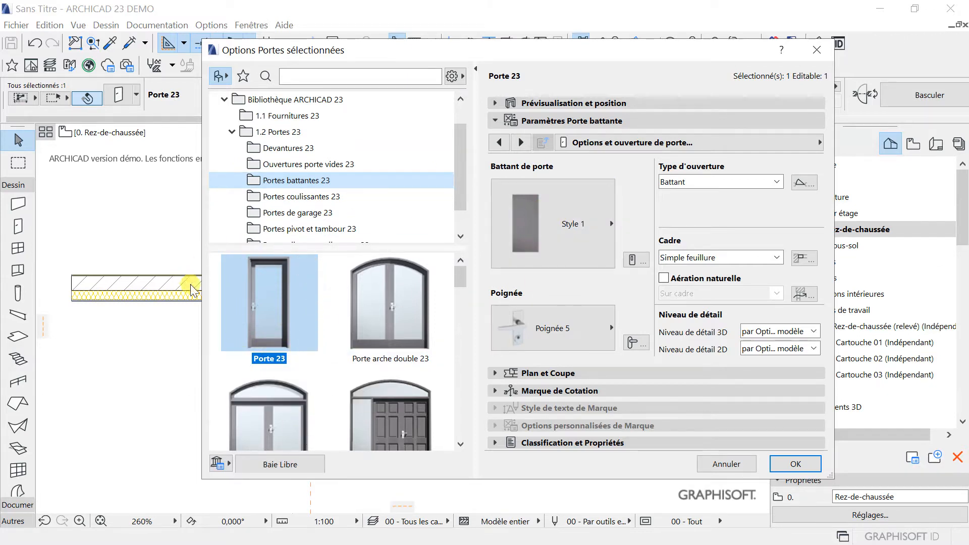
drag(460, 278, 429, 264)
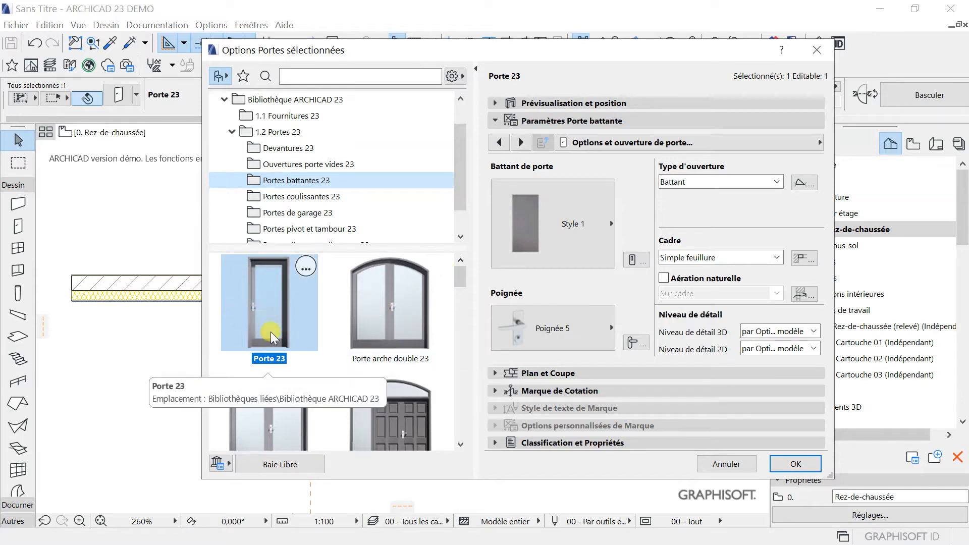
drag(465, 277, 464, 293)
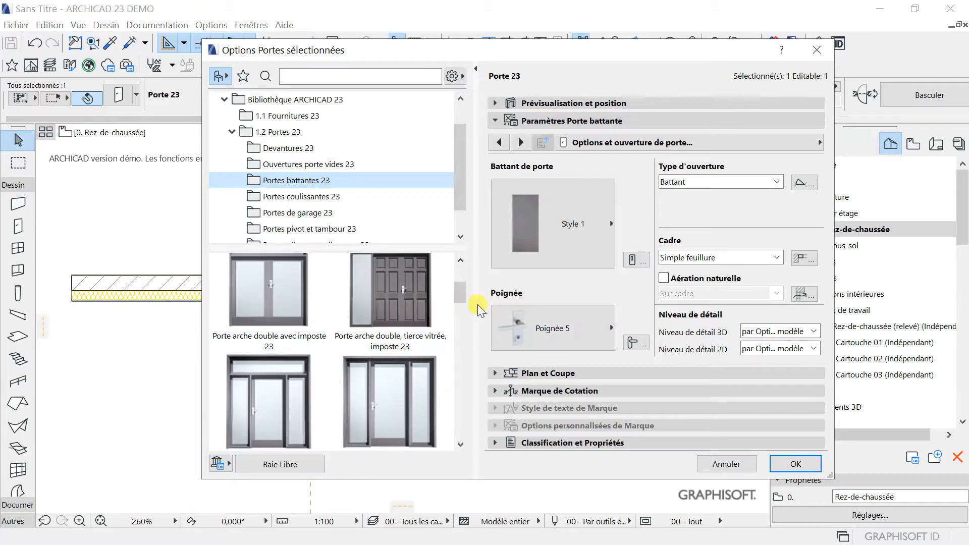
mouse_move(463, 293)
mouse_down()
mouse_move(462, 396)
mouse_move(459, 279)
mouse_up()
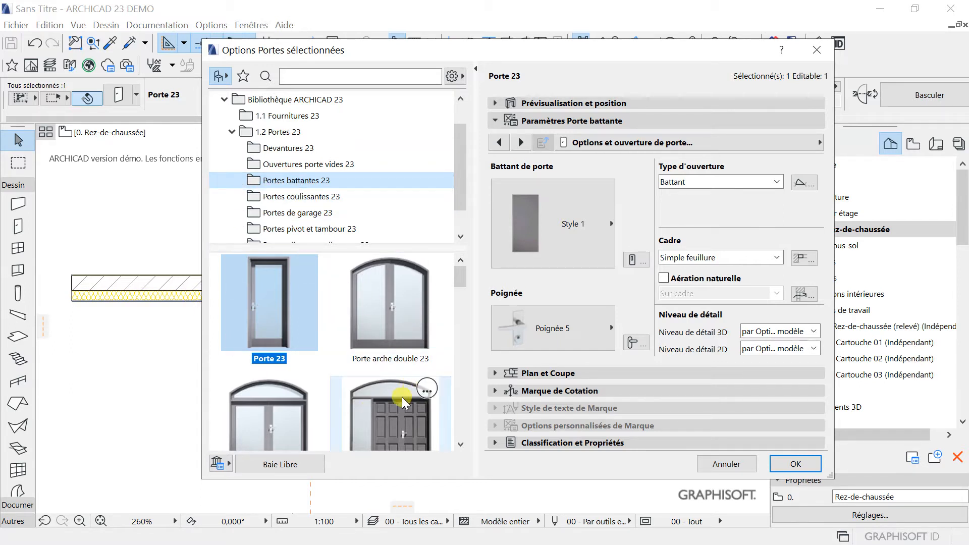
click(252, 197)
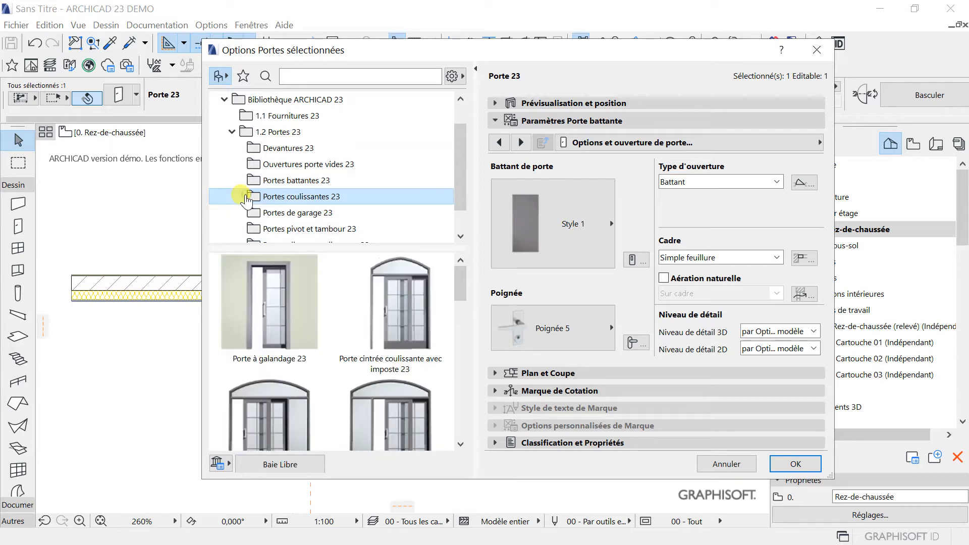
drag(460, 279, 429, 261)
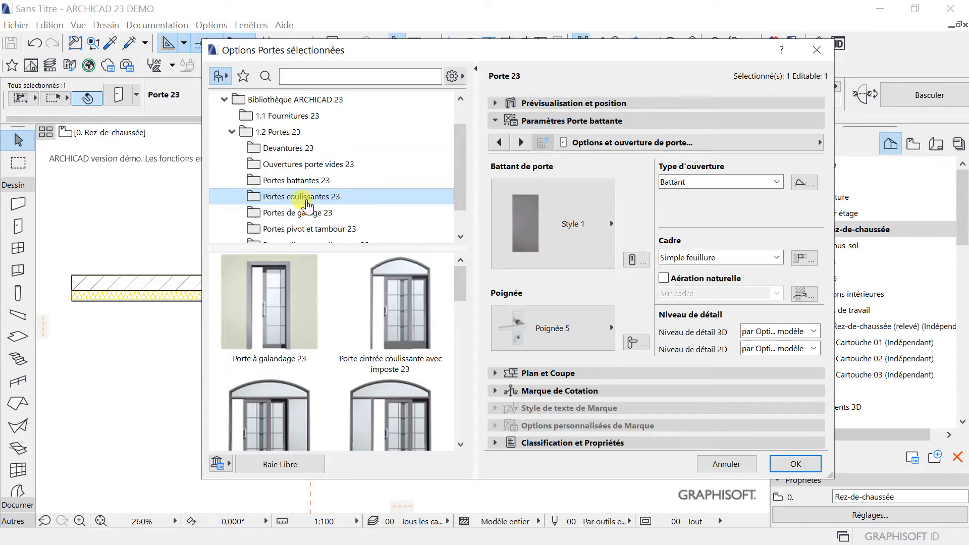
click(260, 183)
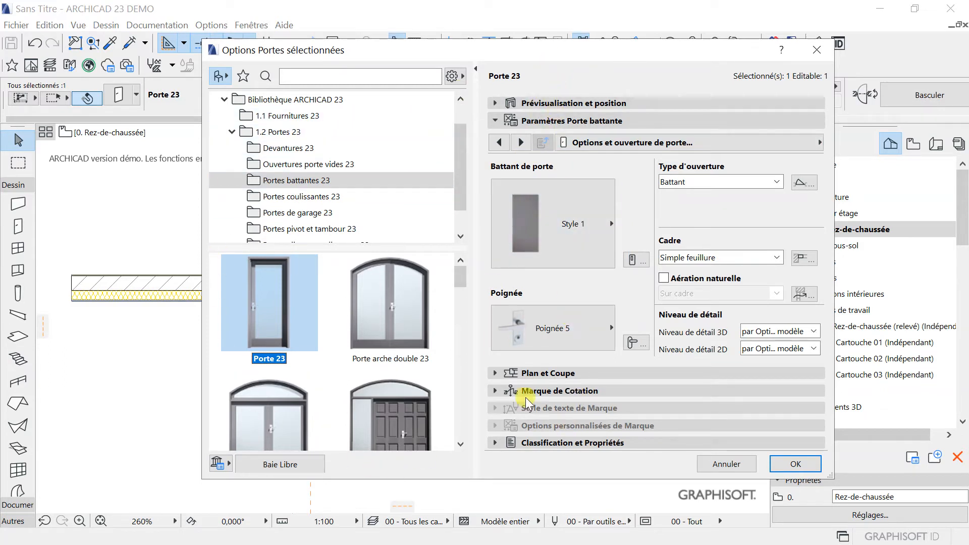
Step: Collapse the Paramètres Porte battante section and expand Prévisualisation et position to examine the door's size and anchoring settings
click(495, 123)
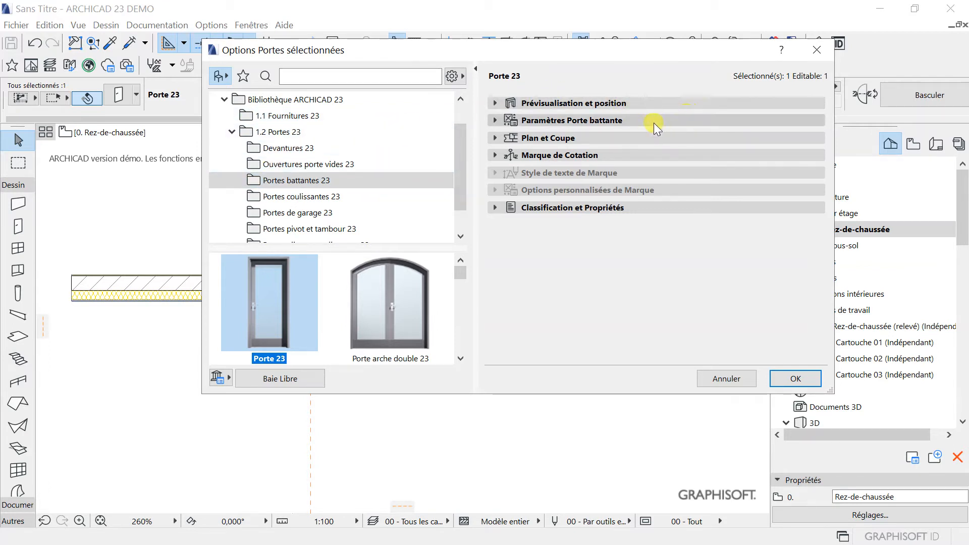
click(536, 121)
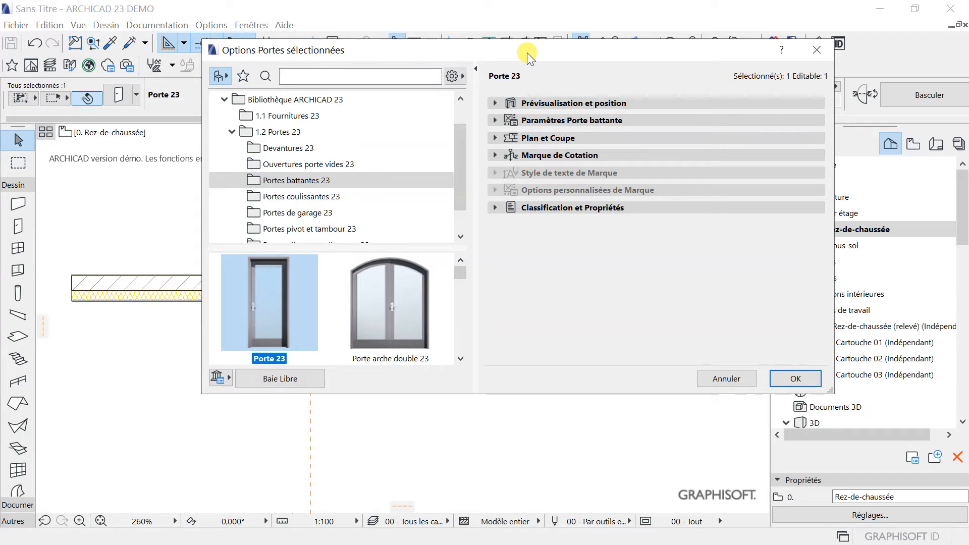
click(495, 106)
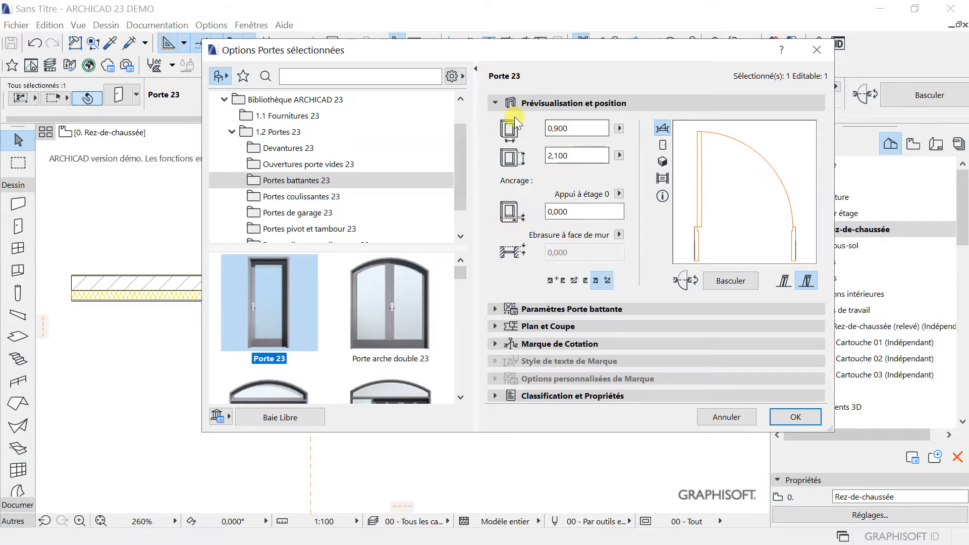
click(510, 251)
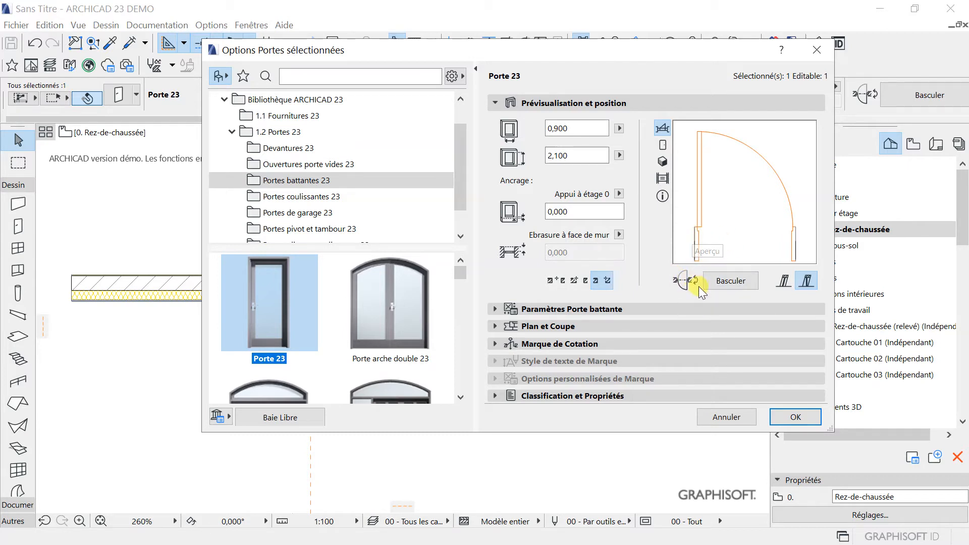
Step: Flip the door's orientation twice, and examine its preview in elevation and in 3D from the opposite side
click(730, 282)
click(730, 281)
click(662, 146)
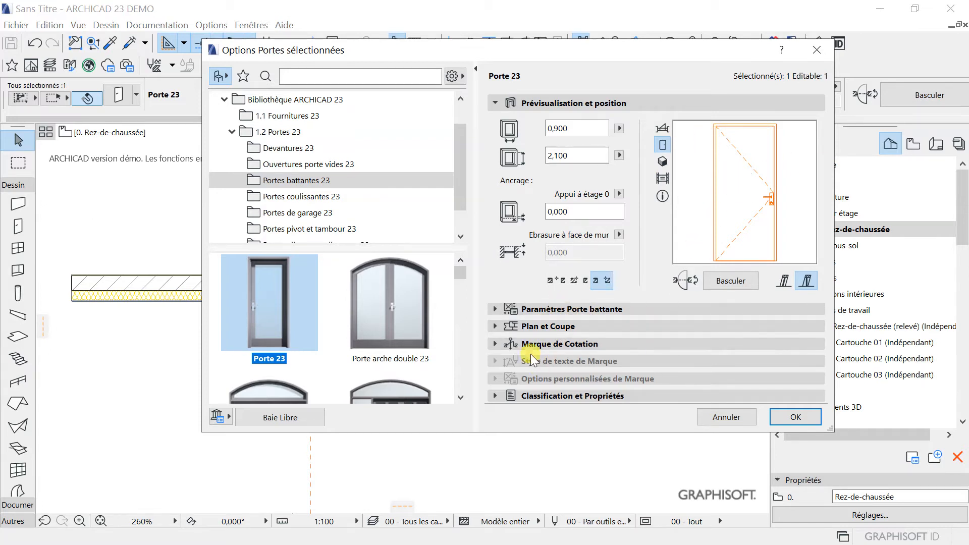
click(662, 162)
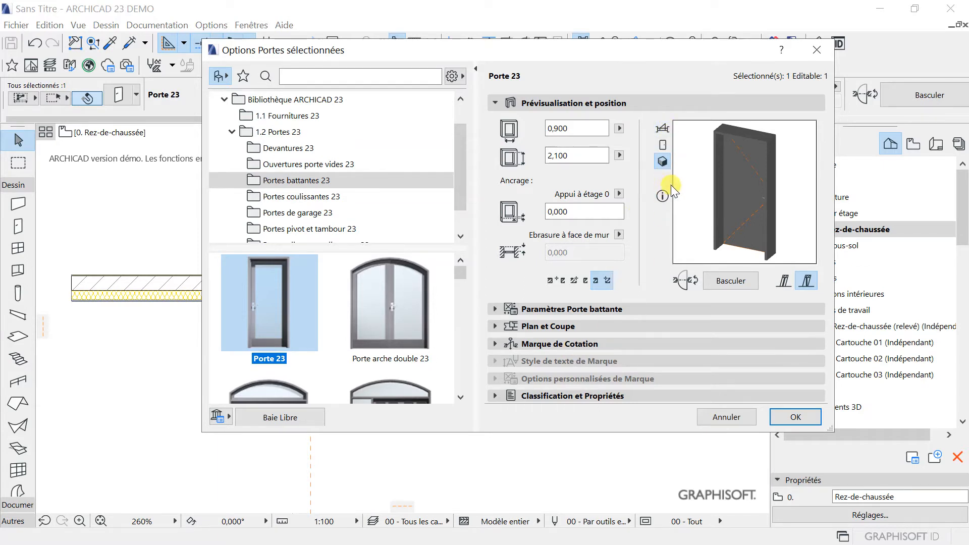
click(760, 178)
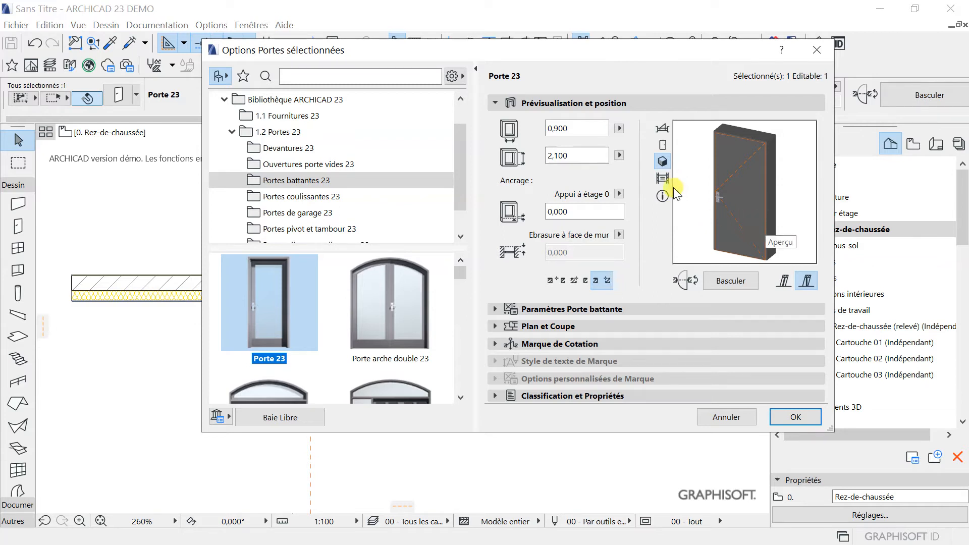
Step: Show the door's image preview, and examine the Cadre et battant settings under Paramètres Porte battante
click(664, 177)
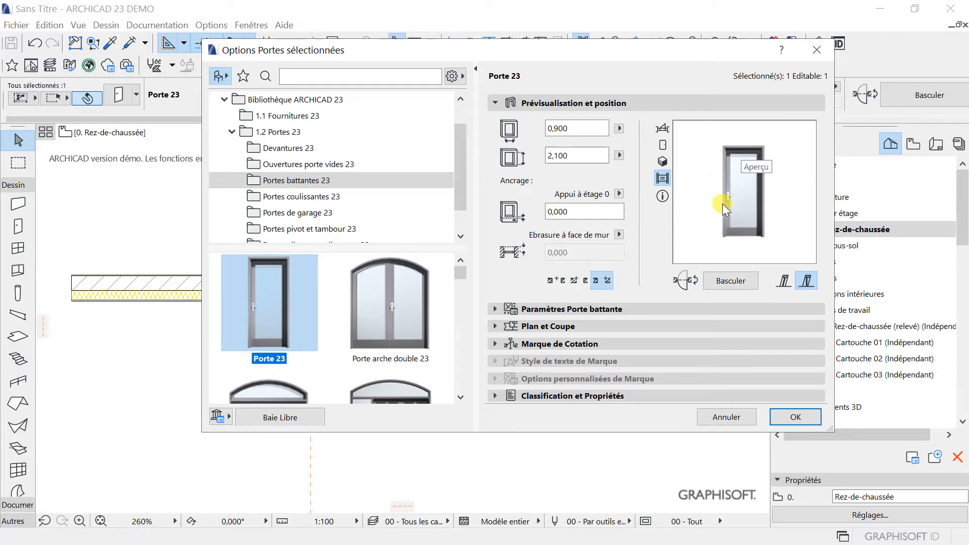
click(496, 310)
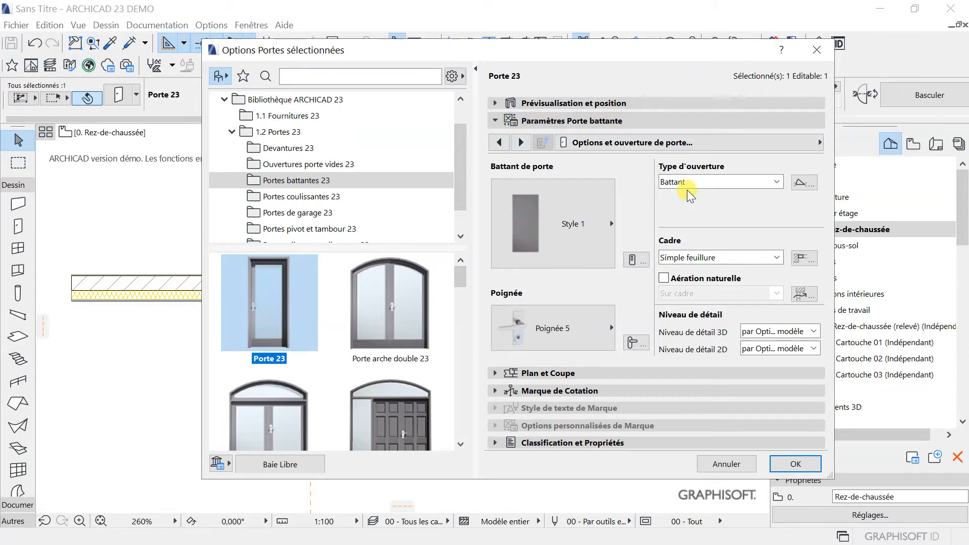
click(606, 144)
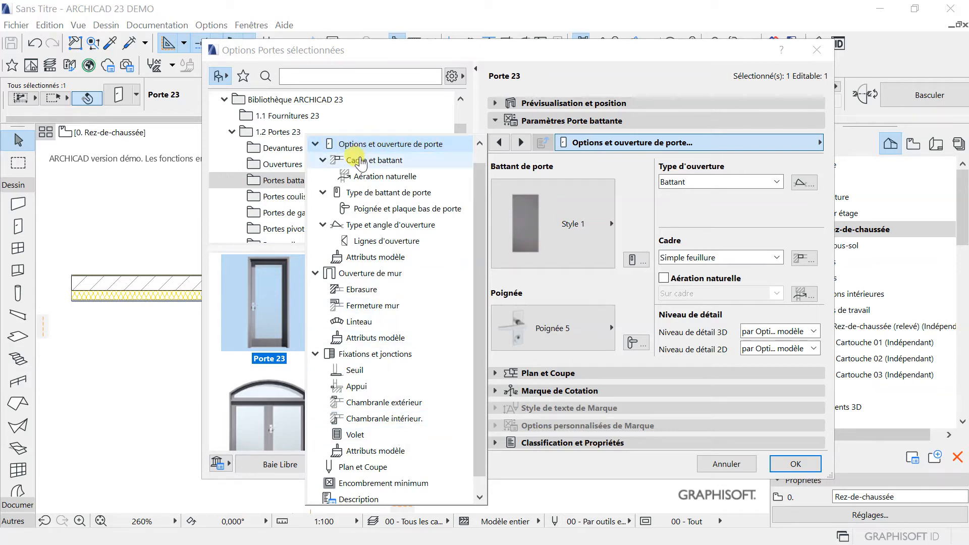
click(374, 162)
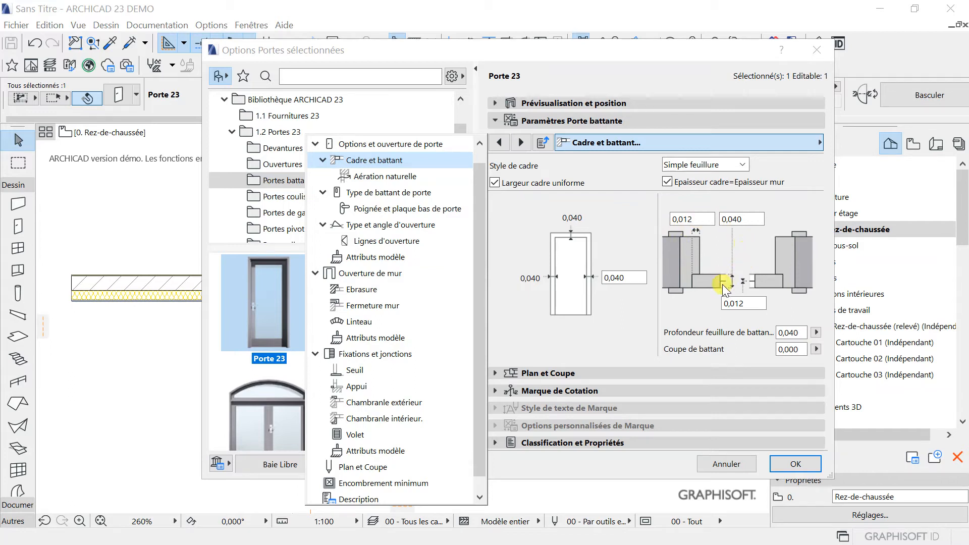
Step: Enable the door's Aération naturelle option
click(406, 180)
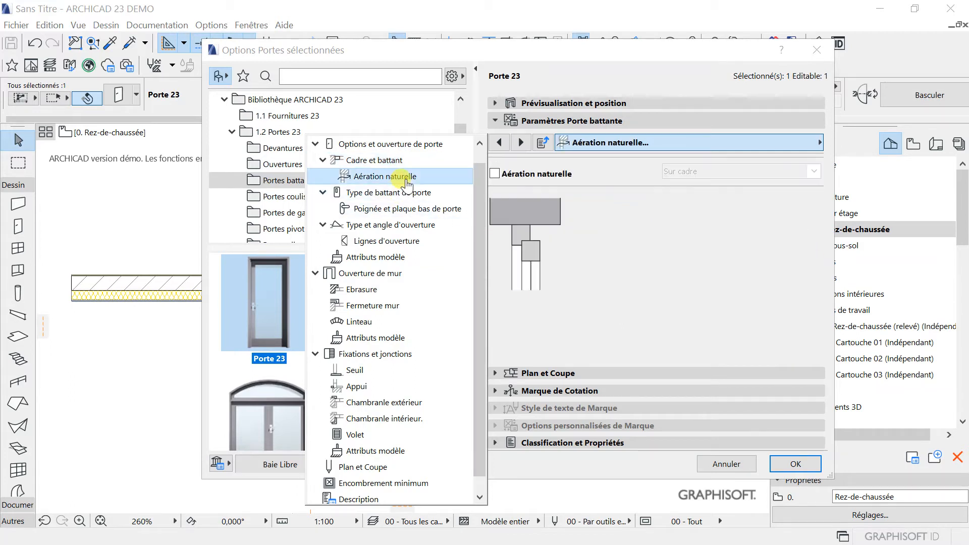
click(499, 177)
click(495, 174)
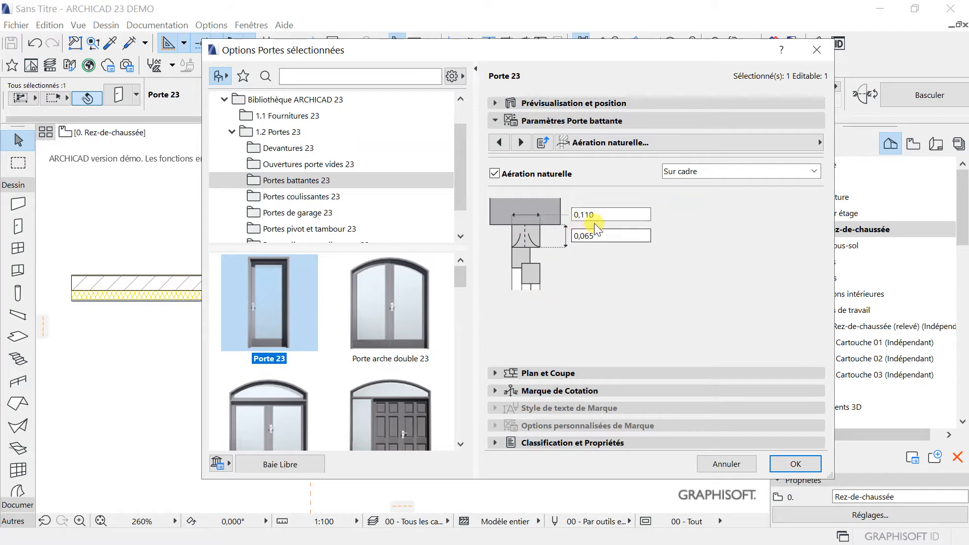
Step: Compare the Battant français, Pas de grille and Style 1 leaf types, and set the door leaf to Pas de grille
click(618, 141)
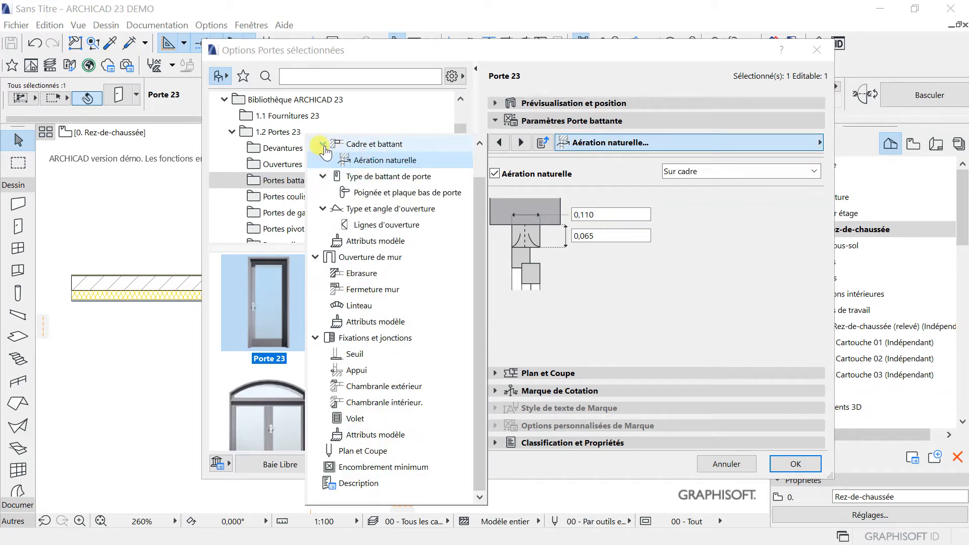
scroll(323, 149, up, 1)
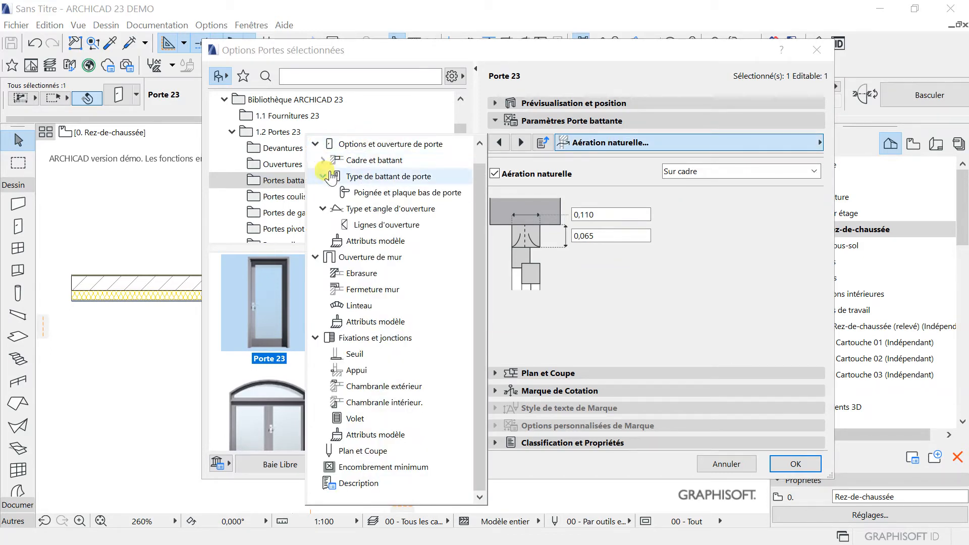
click(386, 178)
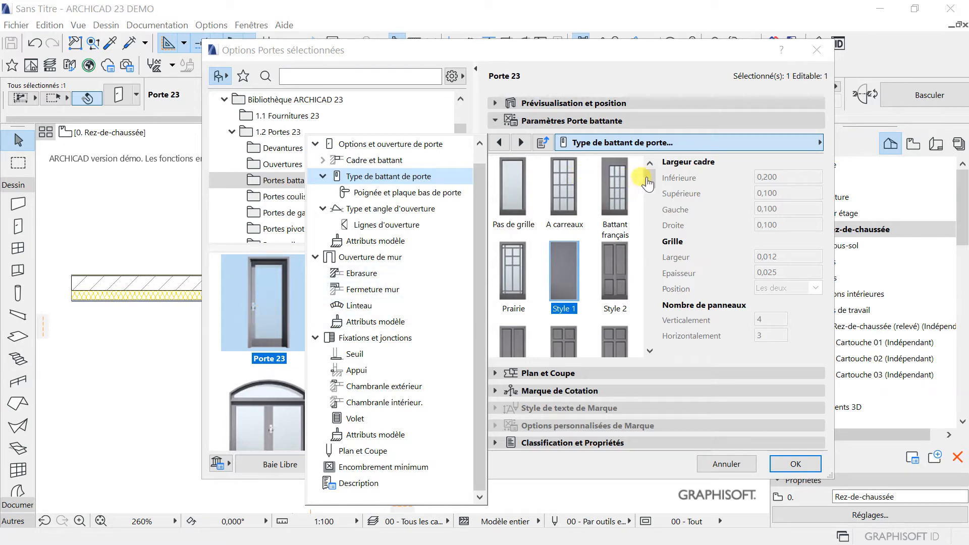
click(607, 183)
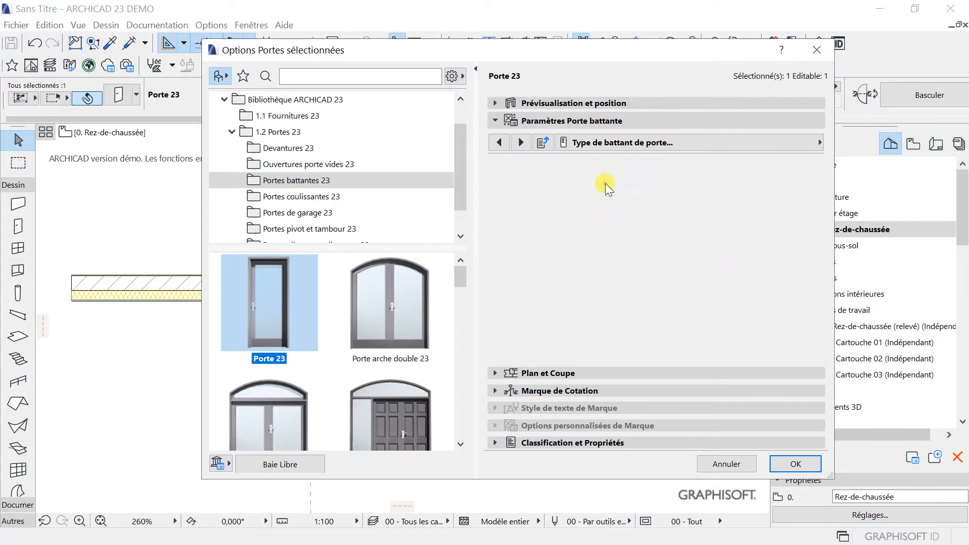
mouse_move(651, 183)
mouse_down()
mouse_move(647, 192)
mouse_move(649, 179)
mouse_up()
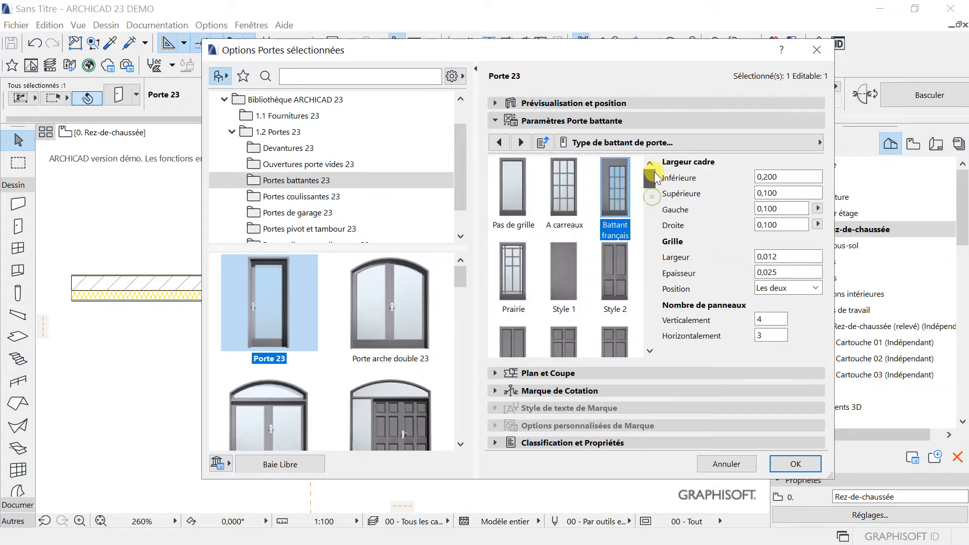
click(517, 202)
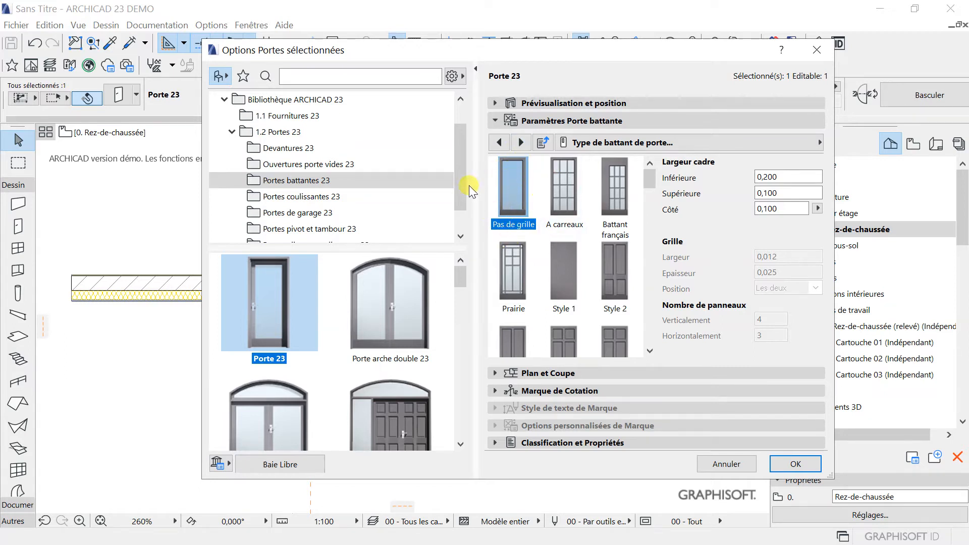
click(562, 262)
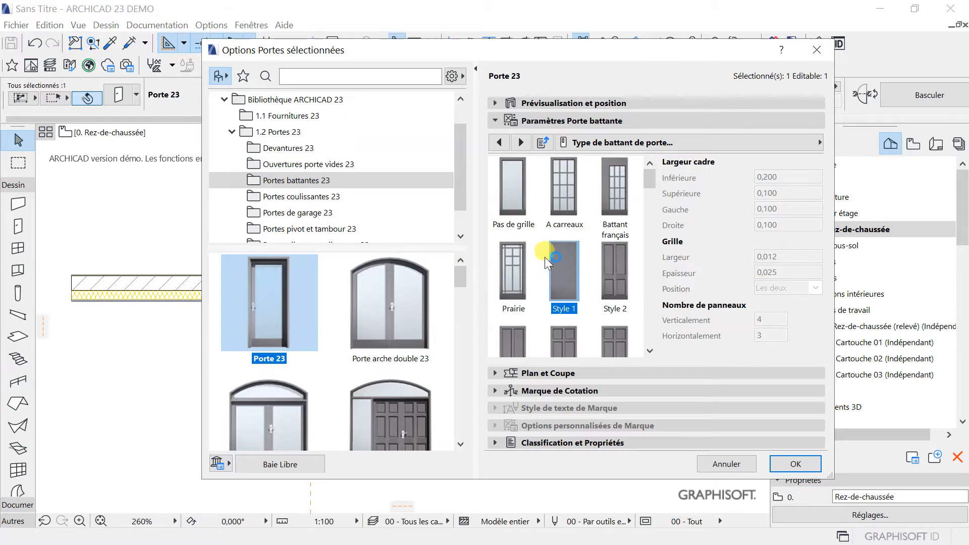
mouse_move(650, 177)
mouse_down()
mouse_move(647, 207)
mouse_move(650, 163)
mouse_up()
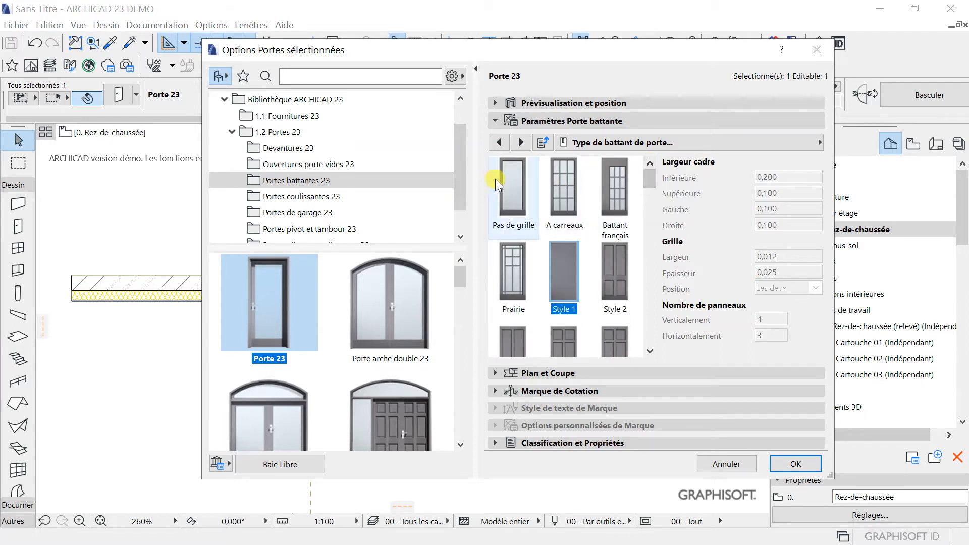
click(513, 179)
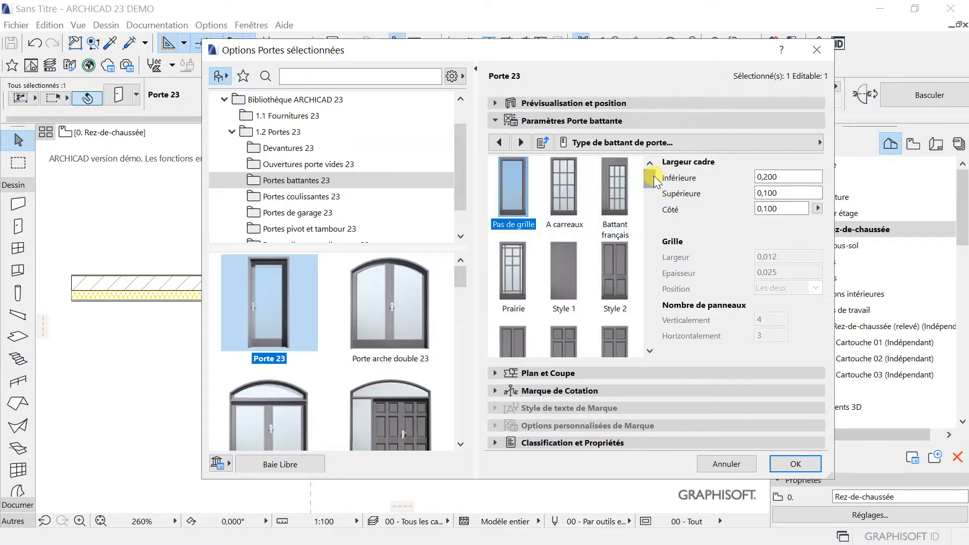
mouse_move(655, 181)
mouse_down()
mouse_move(655, 195)
mouse_move(659, 163)
mouse_up()
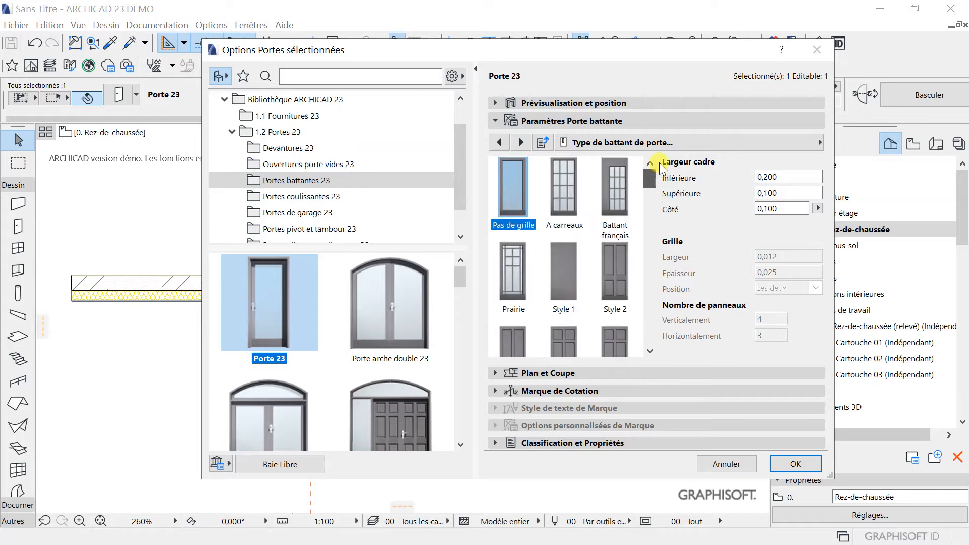
Step: Examine the Poignée et plaque bas de porte settings and look through the available handle models without changing the handle
click(636, 143)
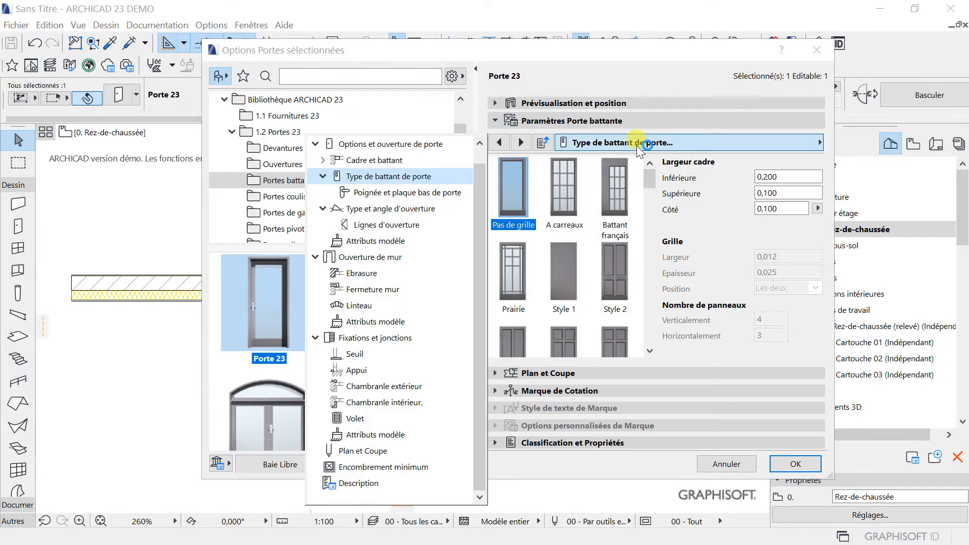
click(392, 193)
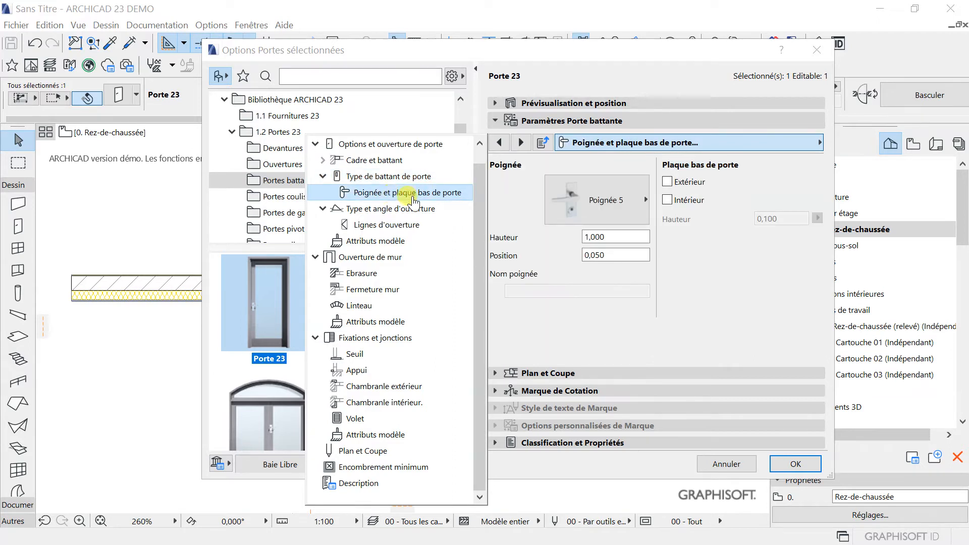
click(643, 202)
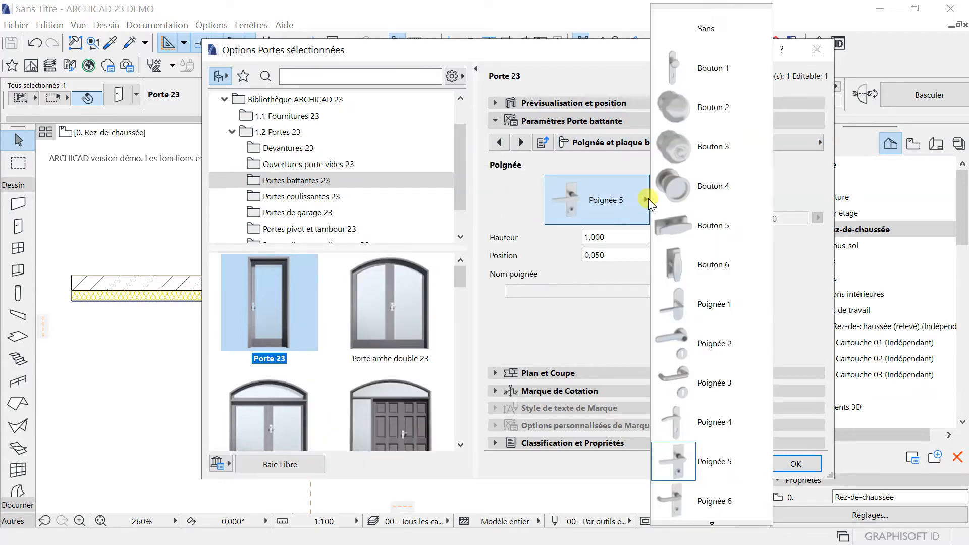
click(610, 143)
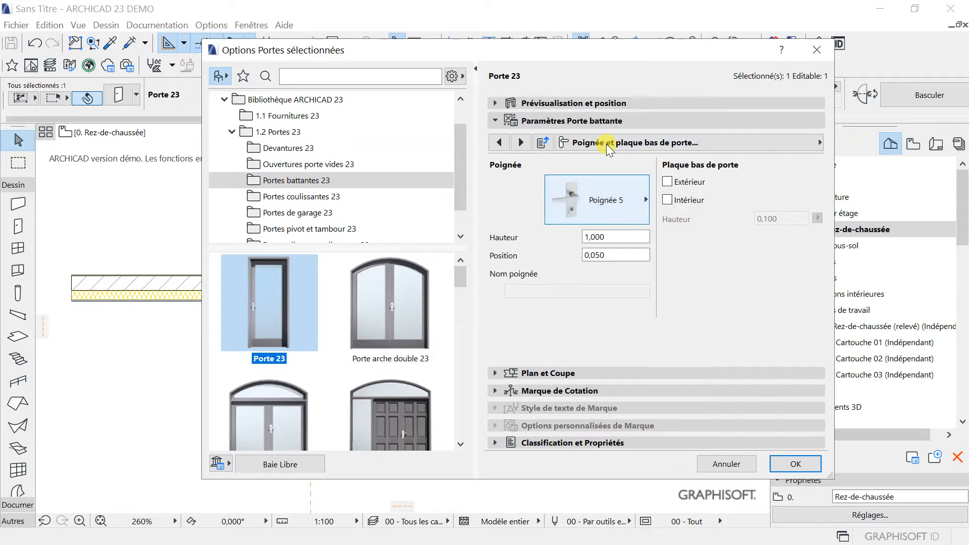
Step: Examine the Type et angle d'ouverture settings and the available opening types for the door
click(613, 142)
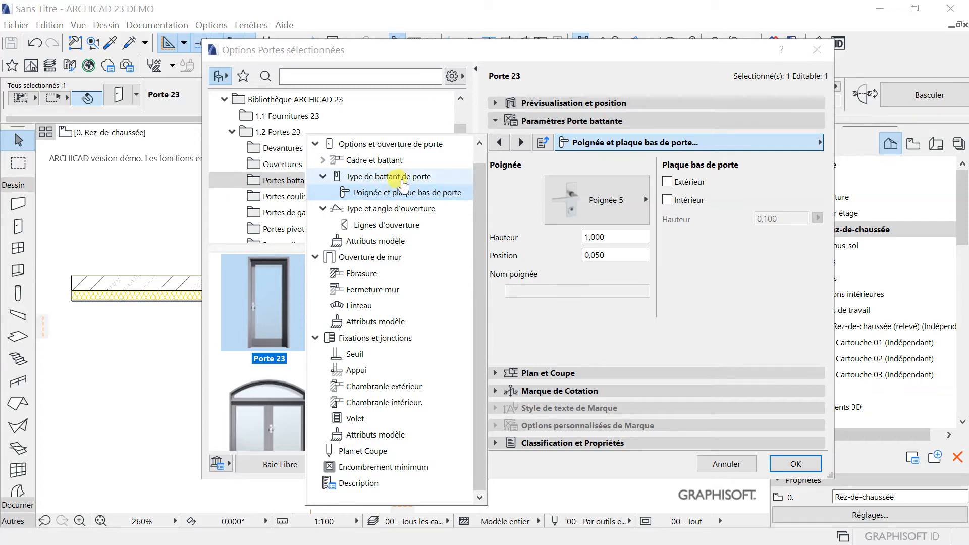
click(393, 209)
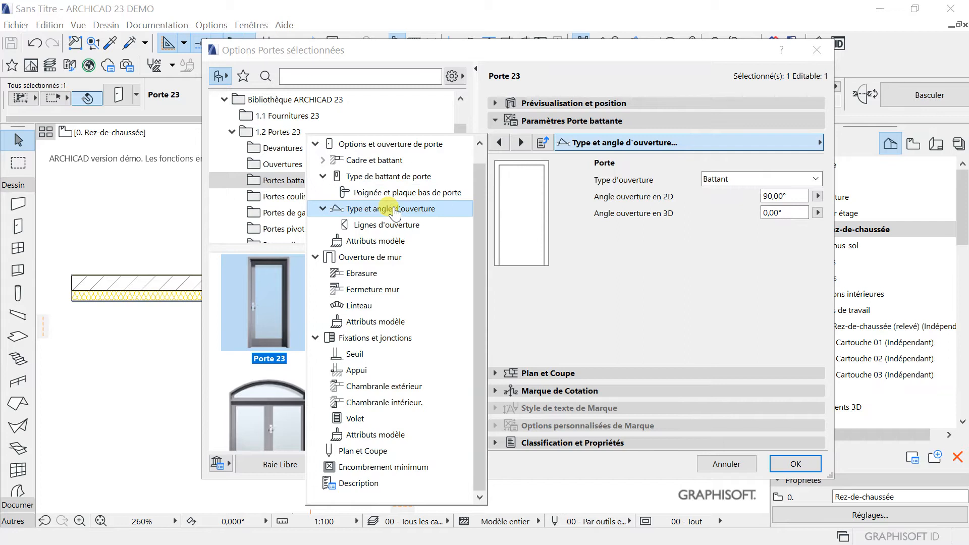
click(784, 185)
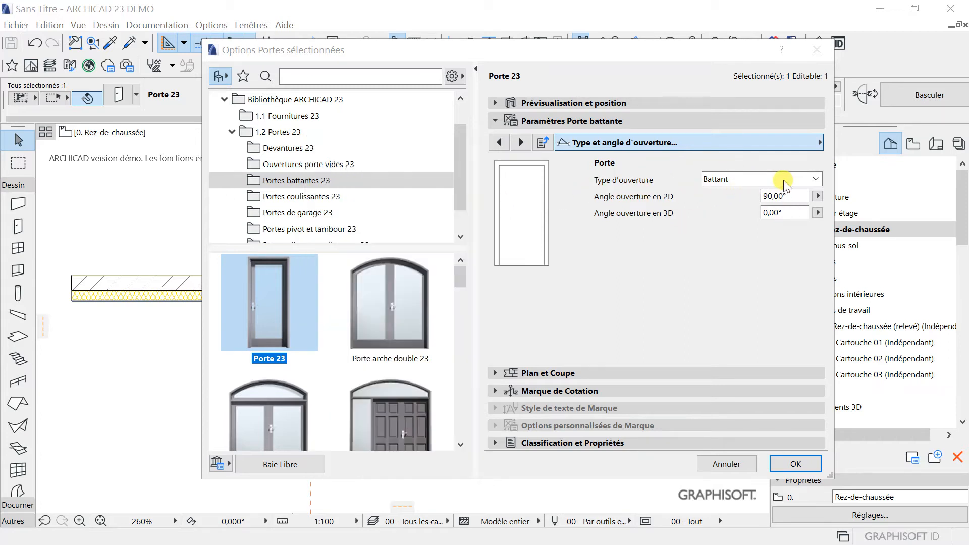
click(785, 181)
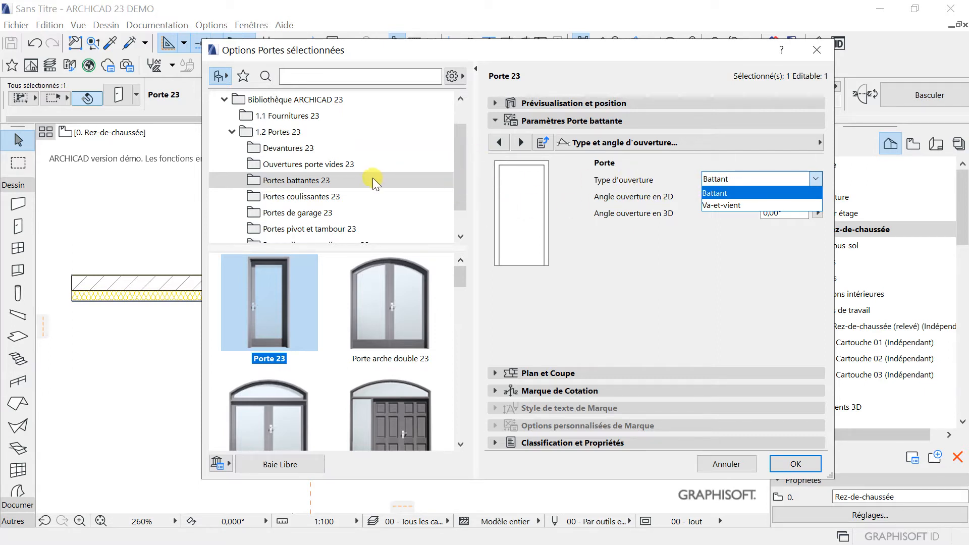
click(627, 142)
Step: Examine the door's Attributs modèle settings, and collapse the Type de battant de porte and Options et ouverture de porte branches
click(627, 142)
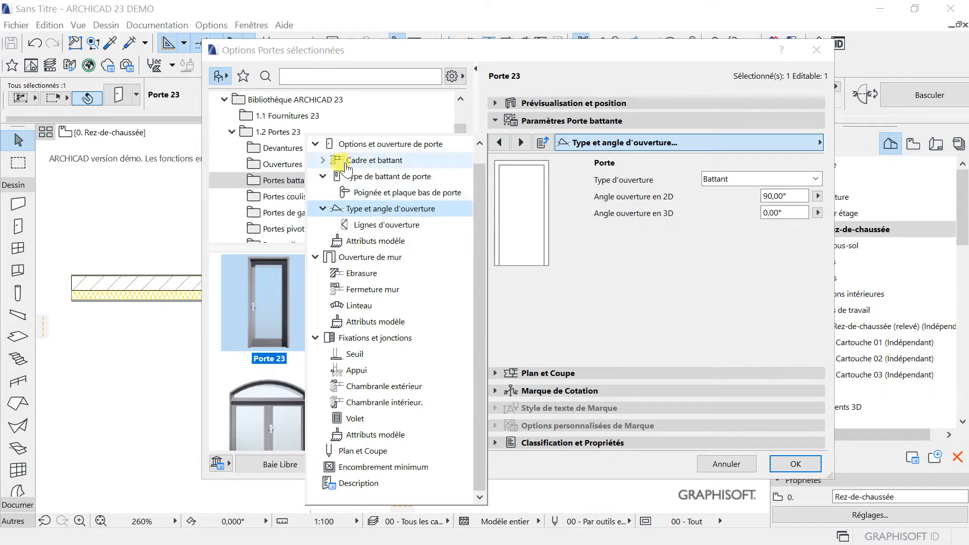
click(376, 242)
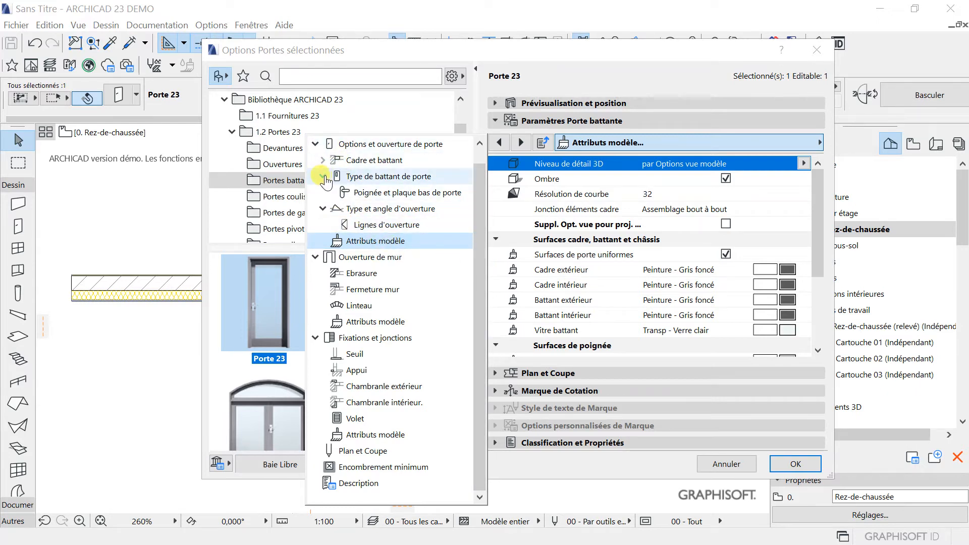
click(323, 176)
click(315, 160)
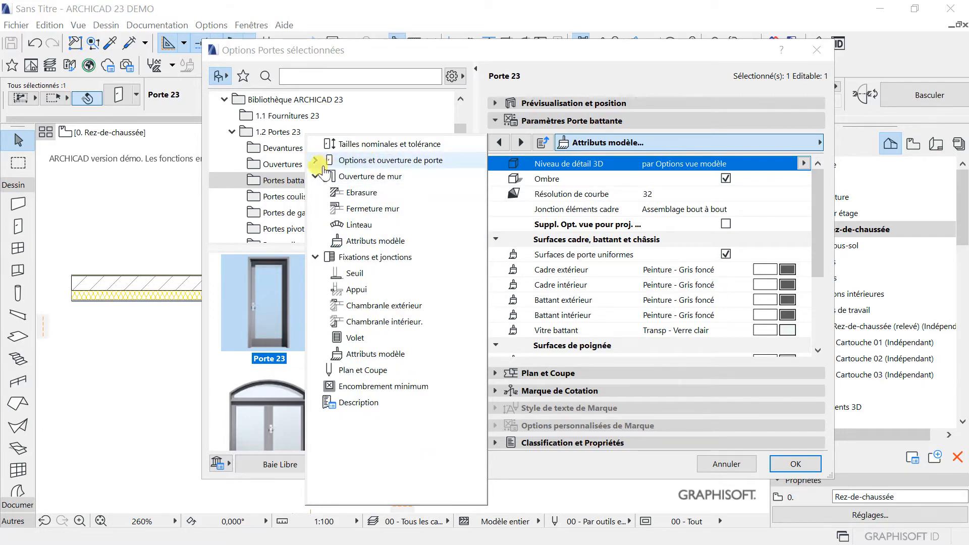
click(315, 161)
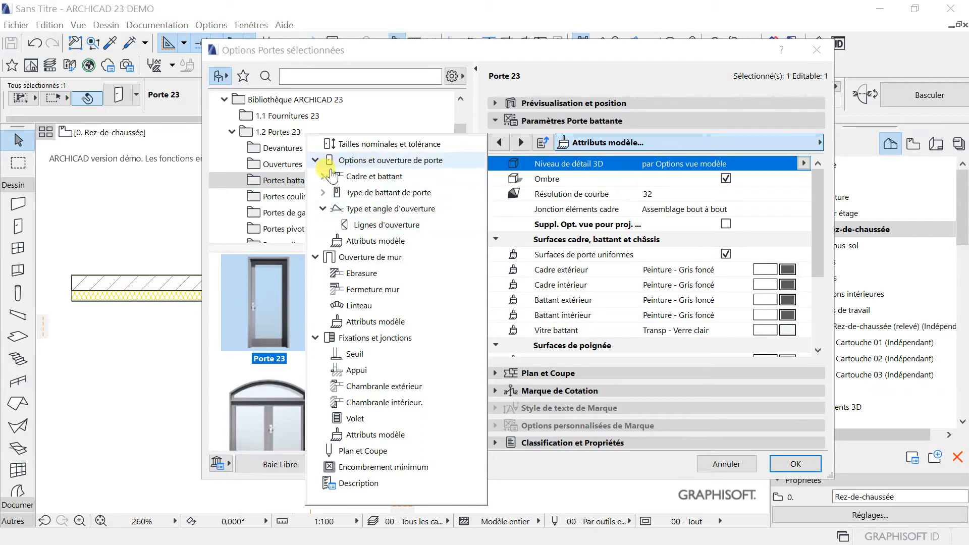
click(315, 163)
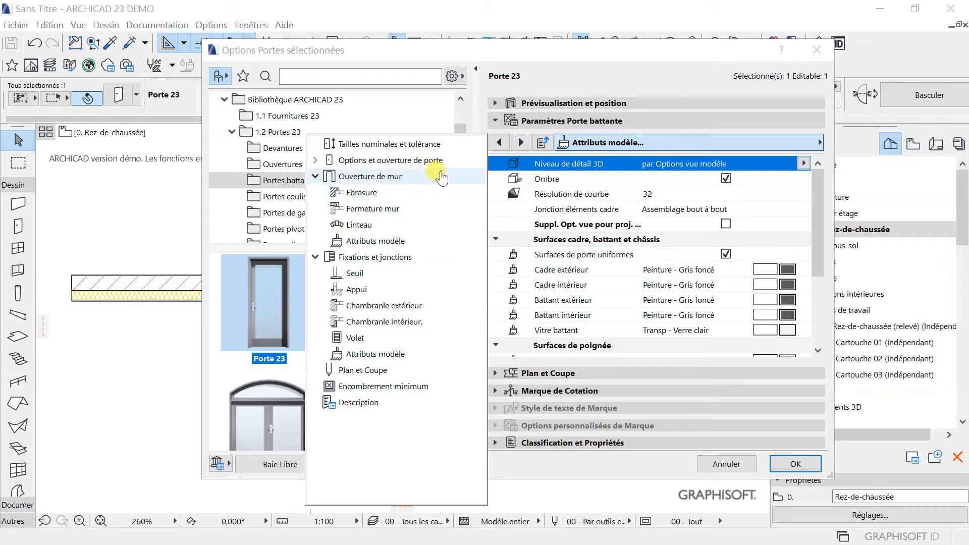
Step: Review the Prévisualisation et position section, and return to the Paramètres Porte battante settings
click(552, 103)
click(554, 104)
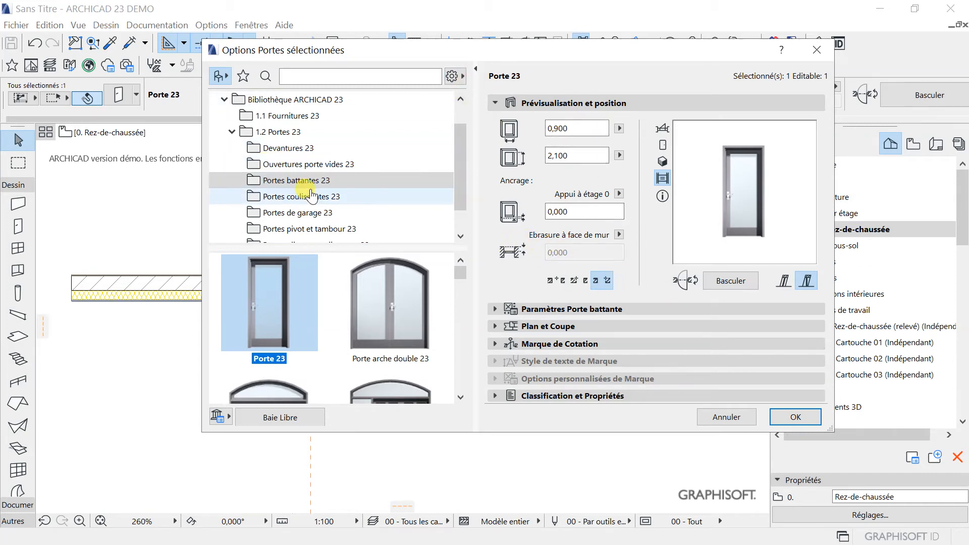
click(554, 309)
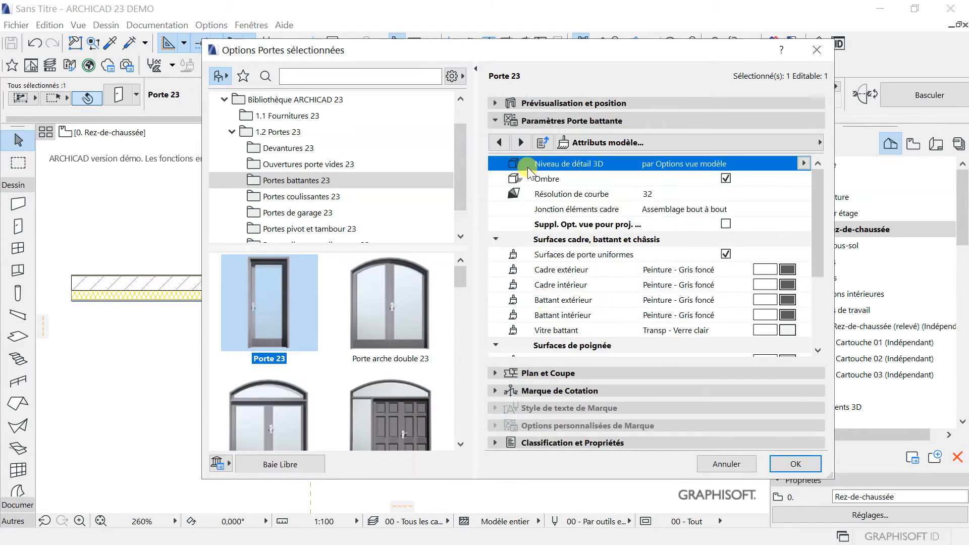
click(582, 122)
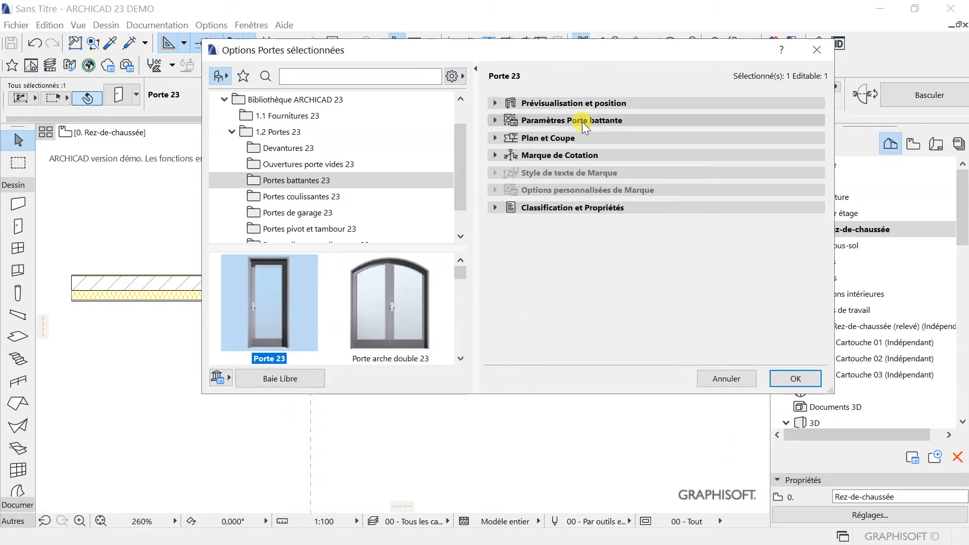
click(582, 122)
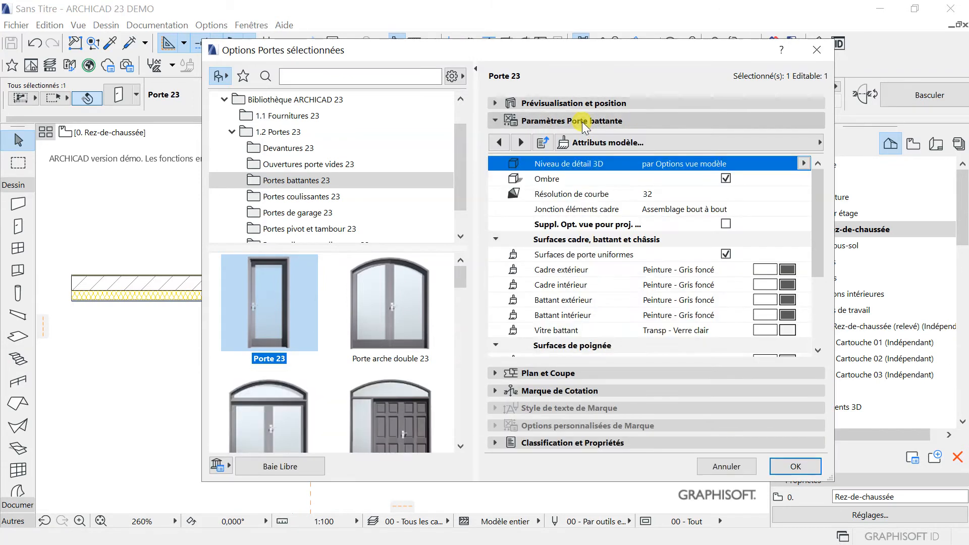
Step: Examine the Ebrasure and Fermeture mur settings under Ouverture de mur
click(651, 144)
click(380, 273)
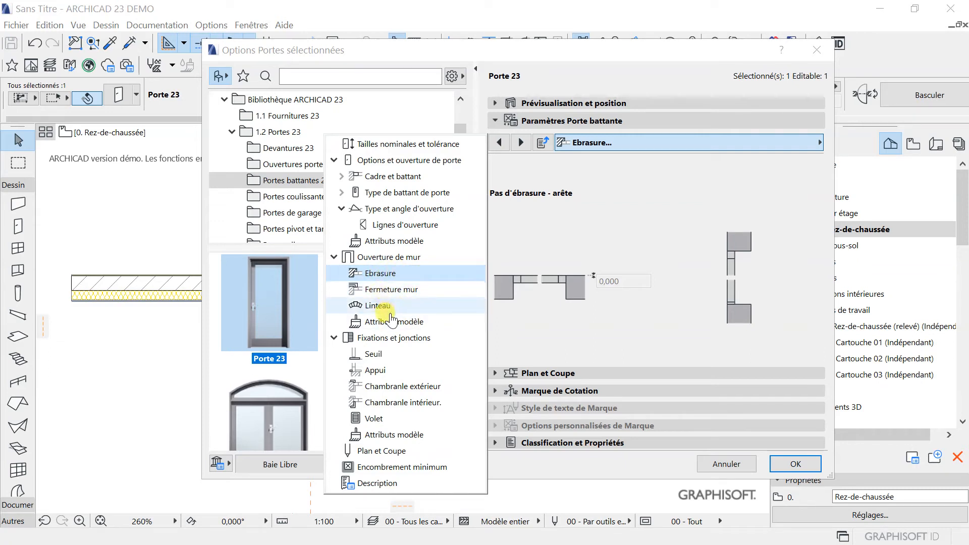
click(387, 290)
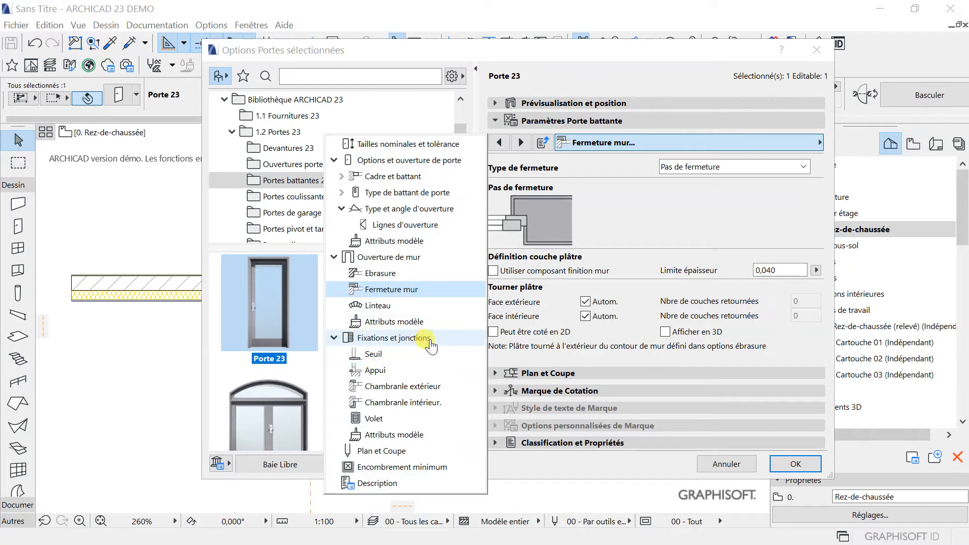
Step: Enable the Appui - porte option for the door under Fixations et jonctions
click(377, 374)
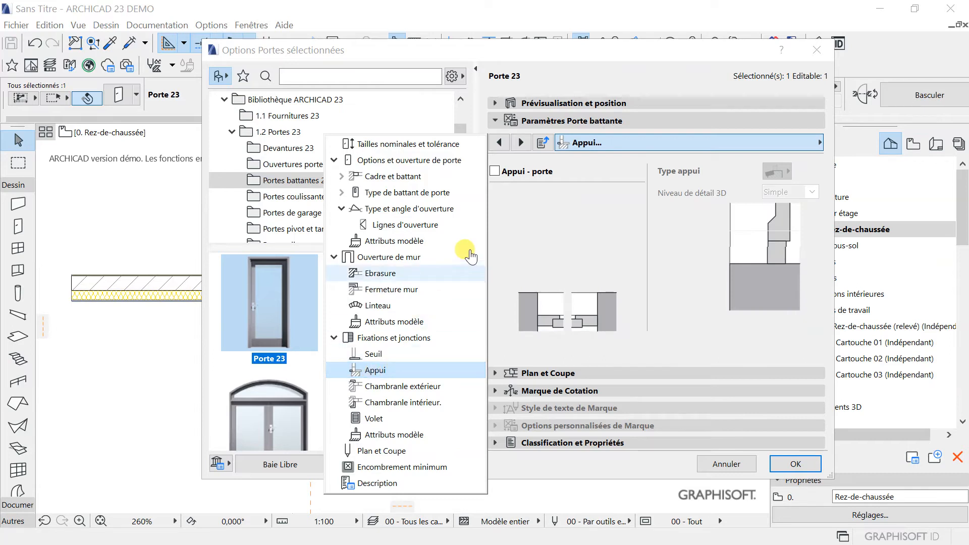
click(497, 177)
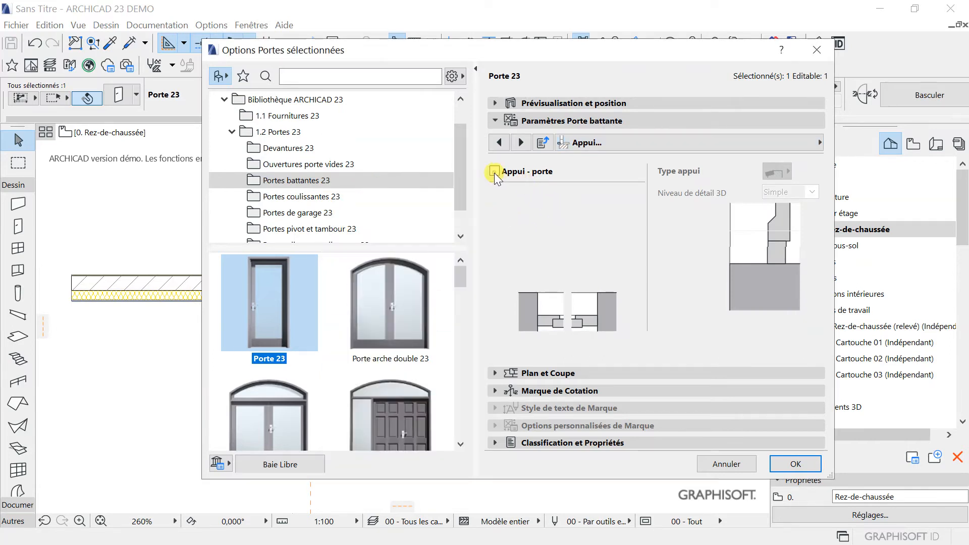
click(494, 173)
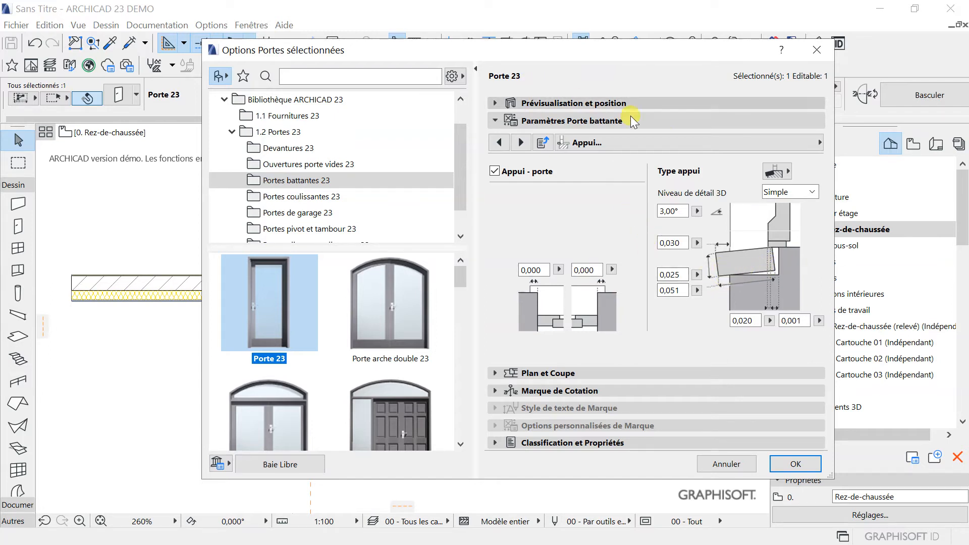
Step: Enable the door's Volet option and set the shutter type to Régulier
click(665, 146)
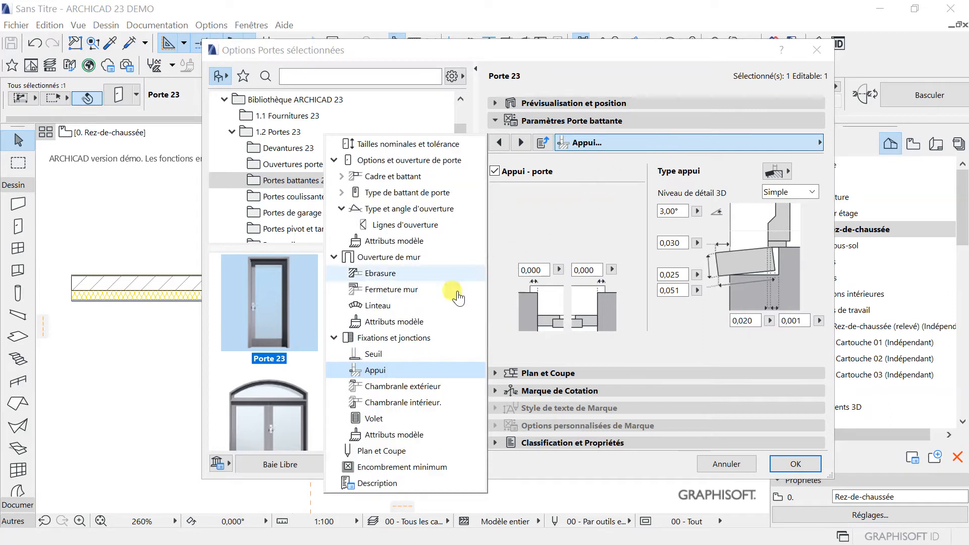
click(376, 419)
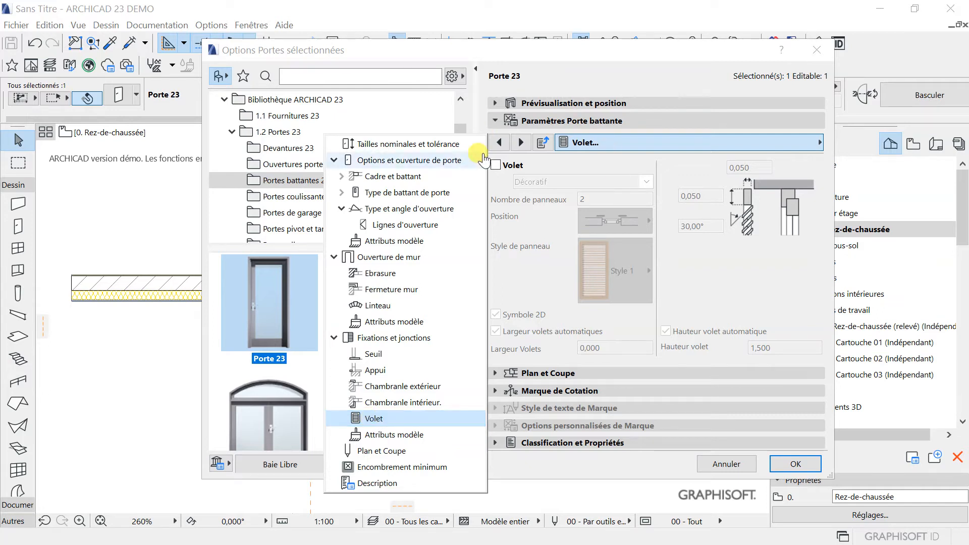
click(498, 166)
click(499, 166)
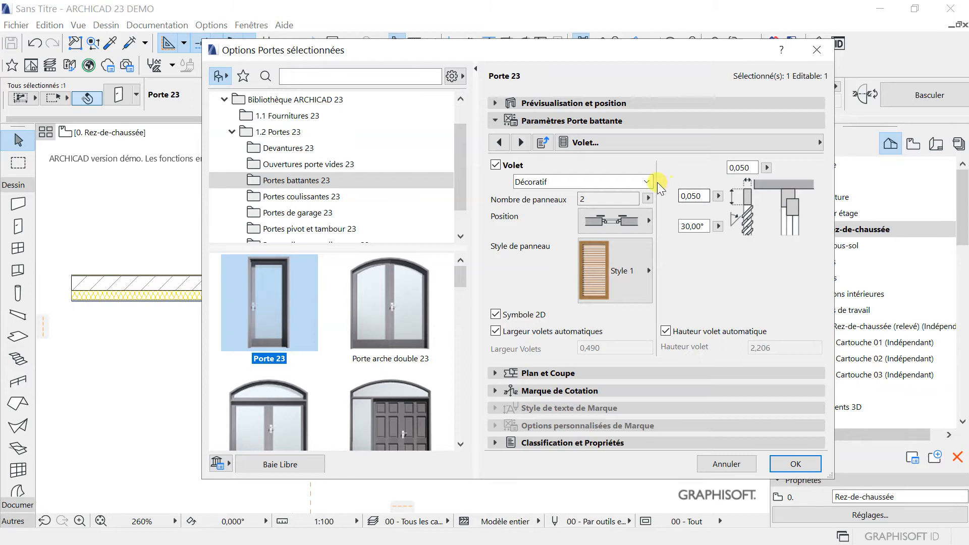
click(648, 271)
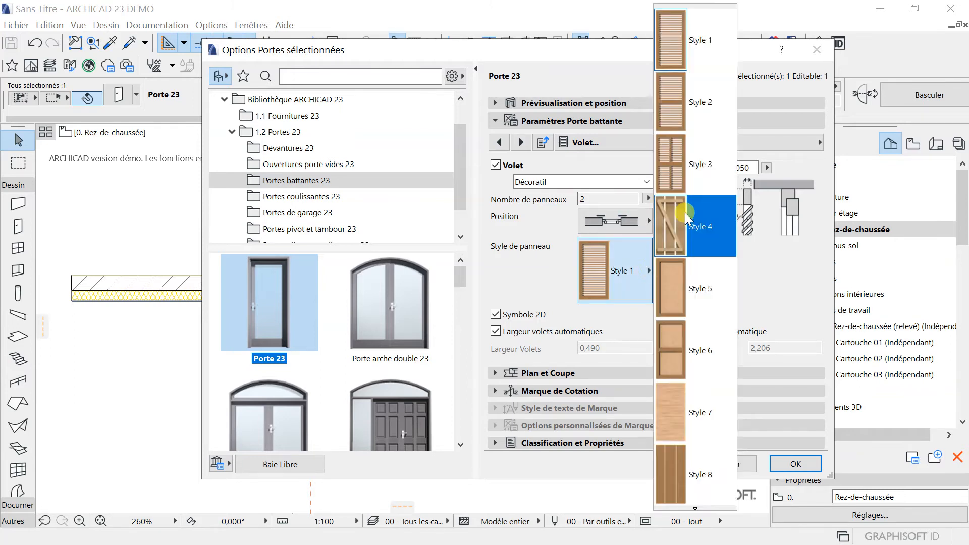
click(554, 295)
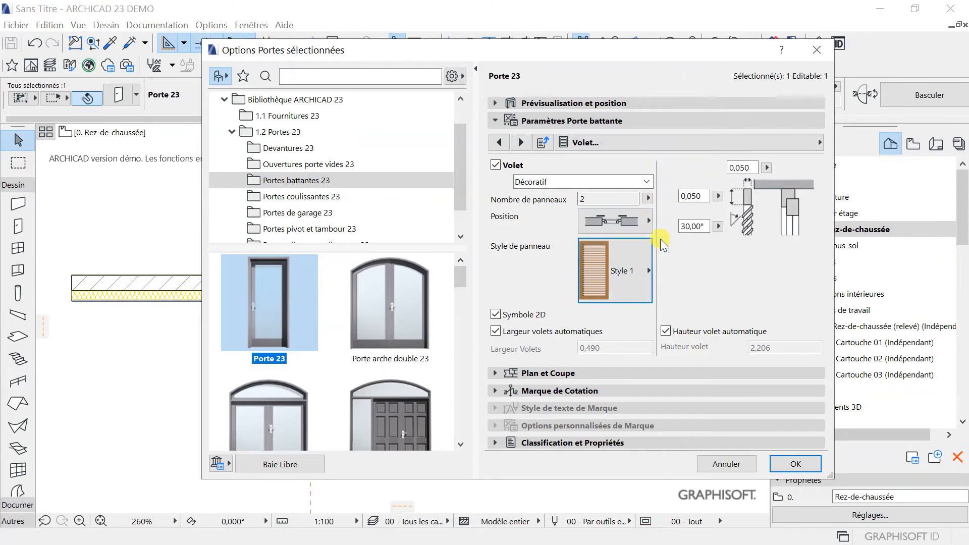
click(648, 178)
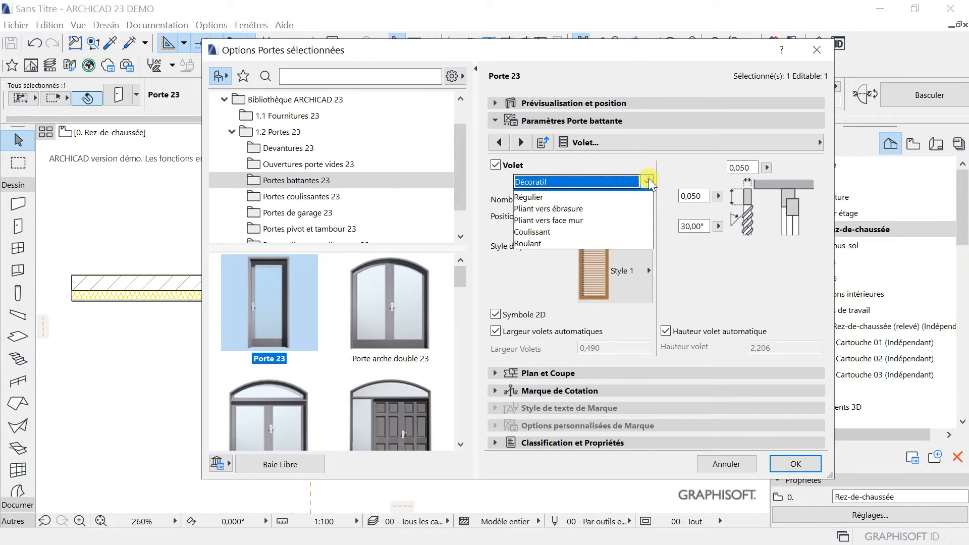
click(560, 207)
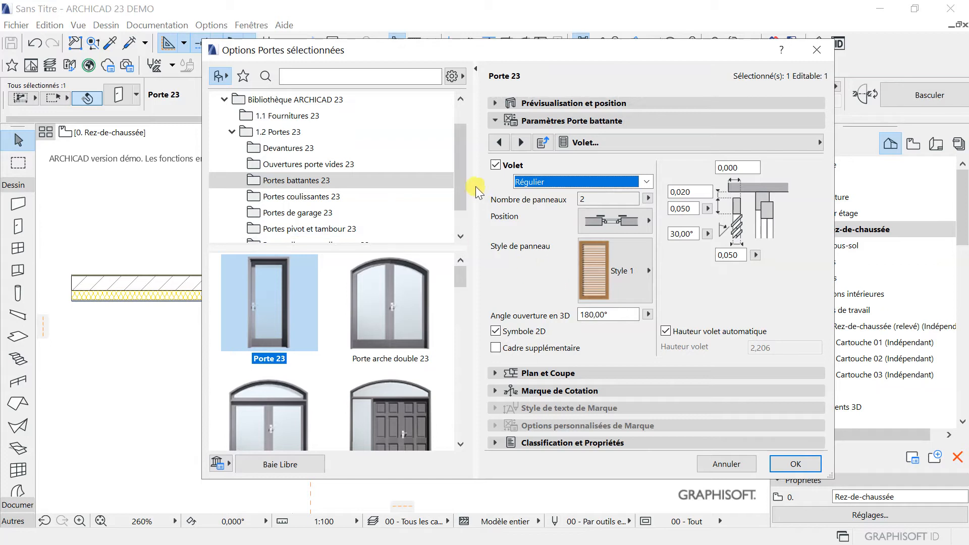
Step: Replace the selected door with Porte arche double avec imposte 23 from the Portes battantes 23 folder and apply the settings
drag(457, 183, 460, 155)
click(399, 415)
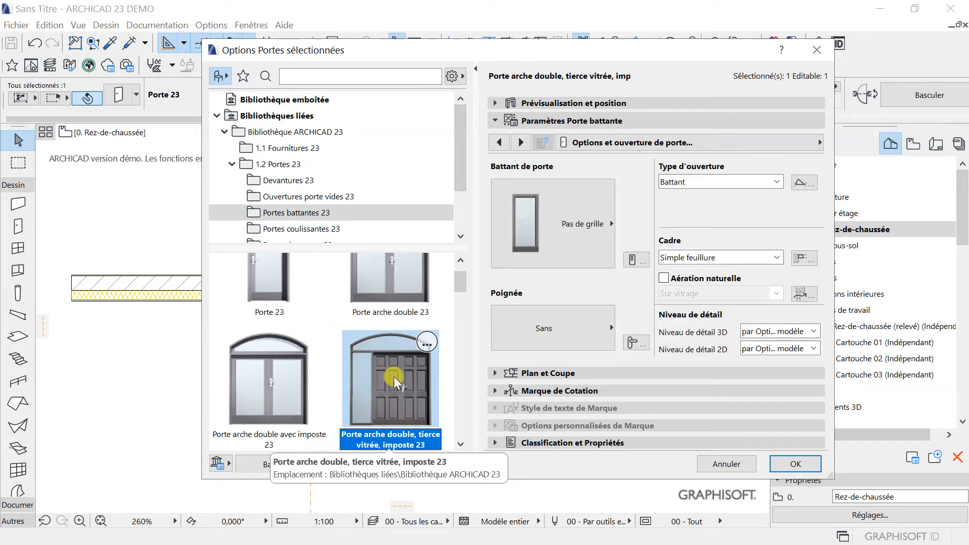
click(271, 377)
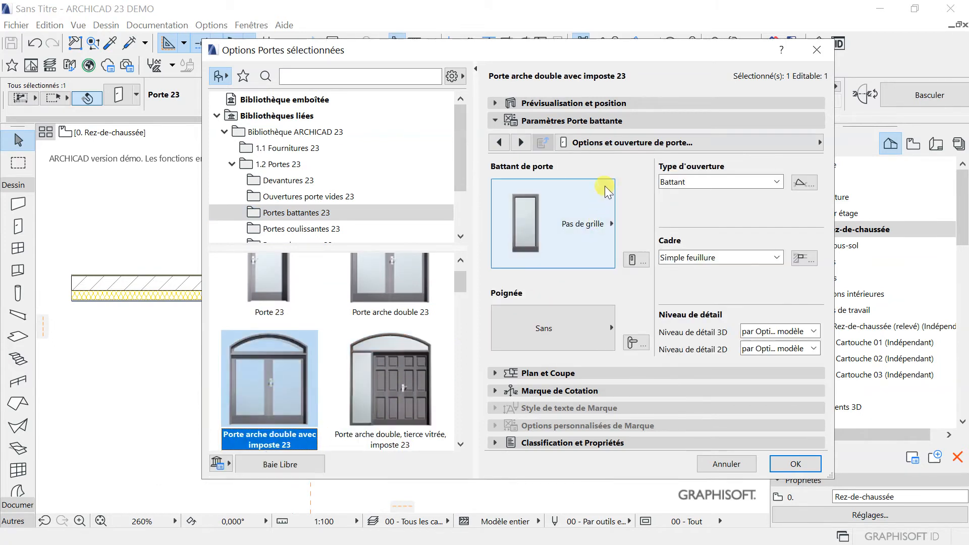
click(612, 142)
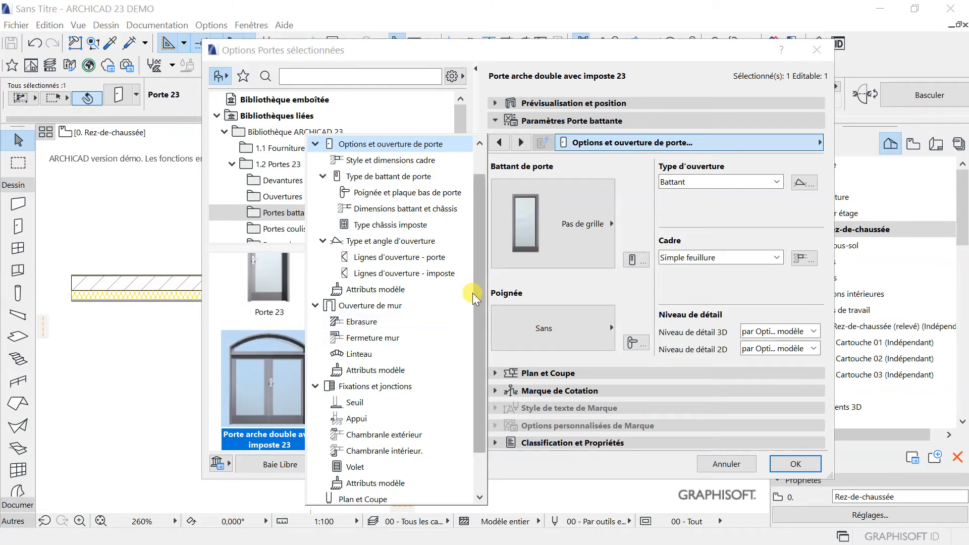
click(554, 284)
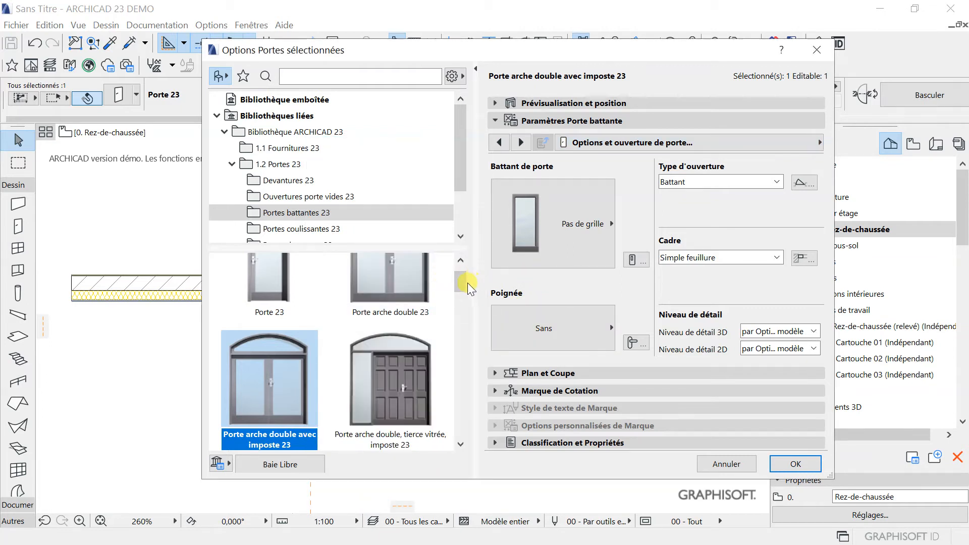
click(800, 464)
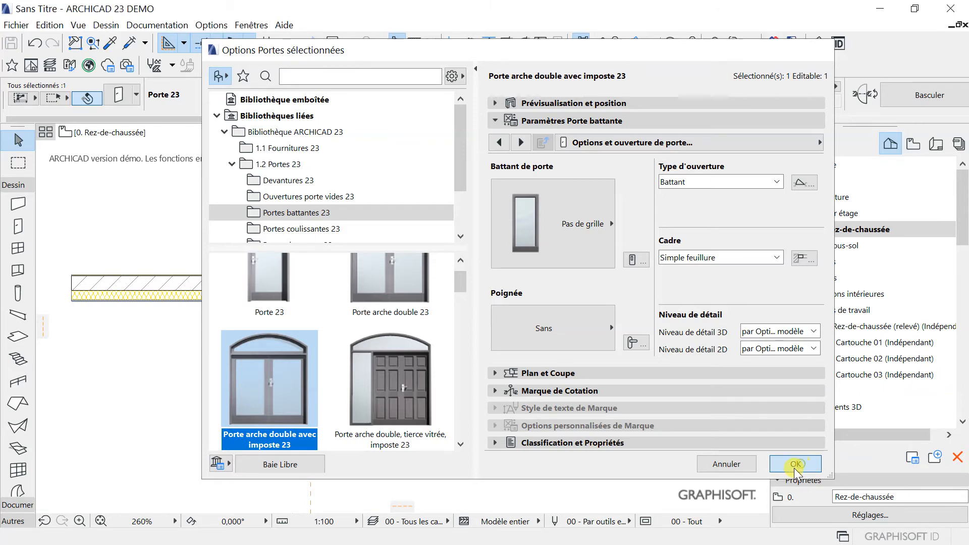
scroll(353, 297, down, 5)
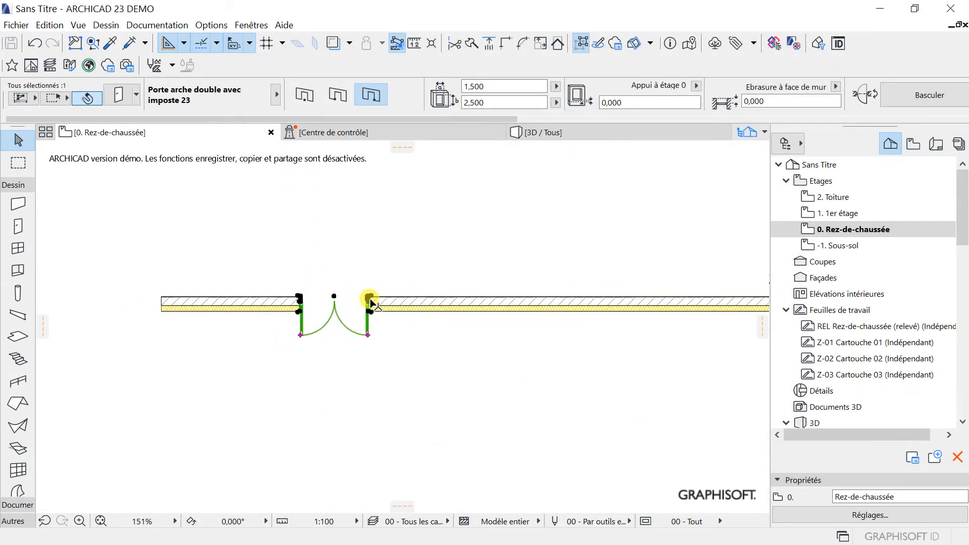
scroll(323, 318, up, 4)
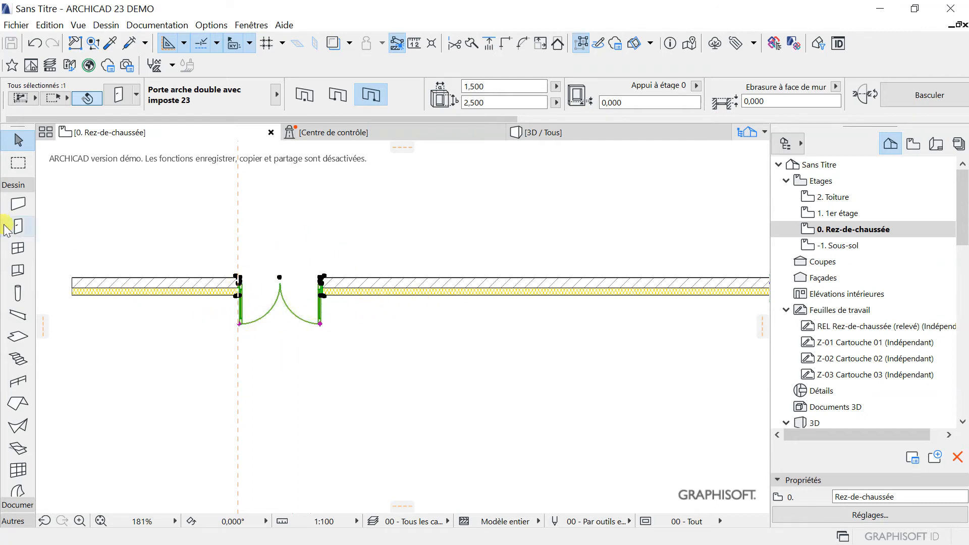
Step: Place a Fenêtre 23 window, 0,900 wide and 1,500 high, in the wall to the right of the double door
click(16, 249)
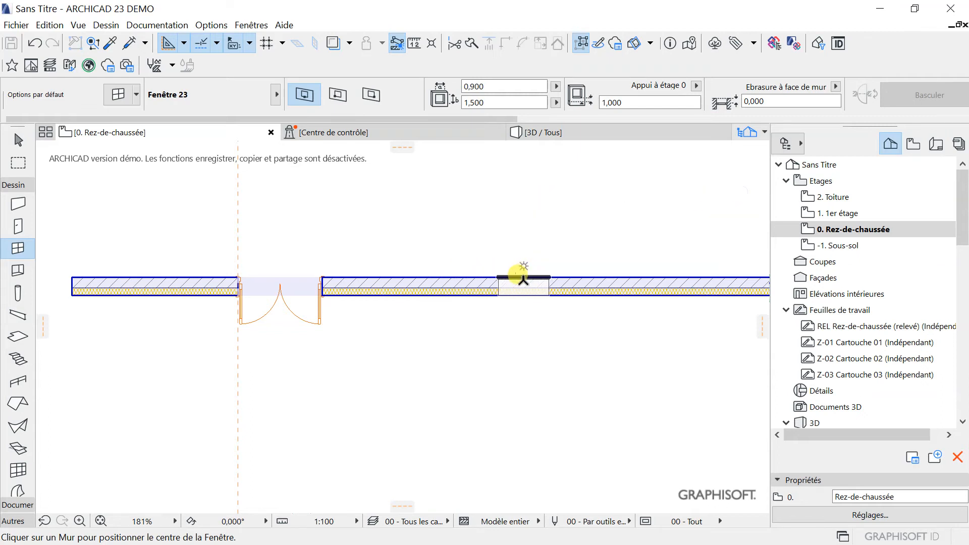
click(523, 276)
click(603, 335)
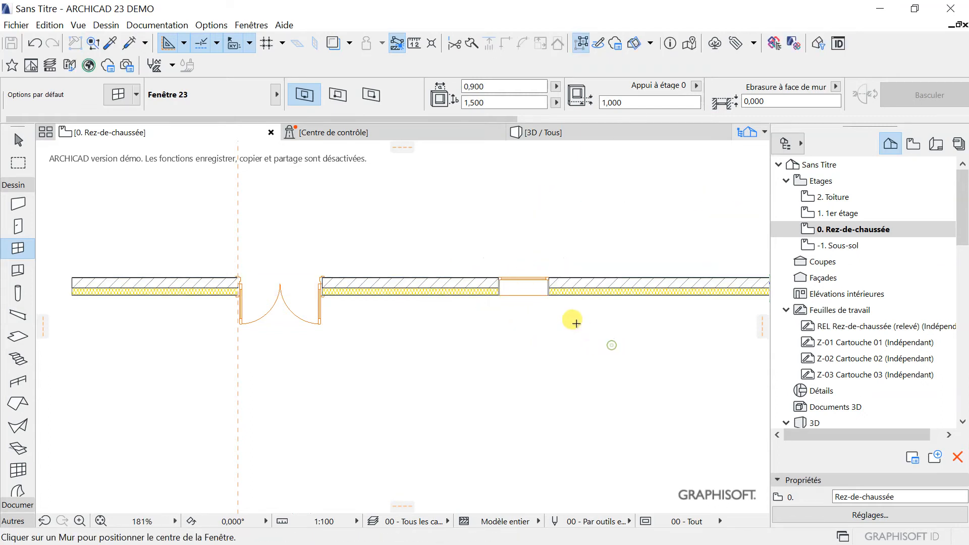
scroll(535, 281, up, 5)
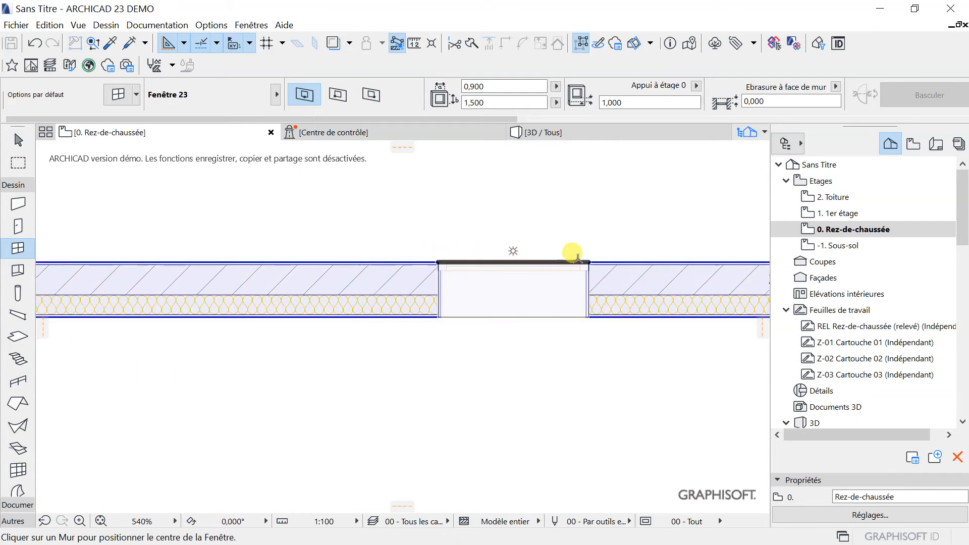
key(Escape)
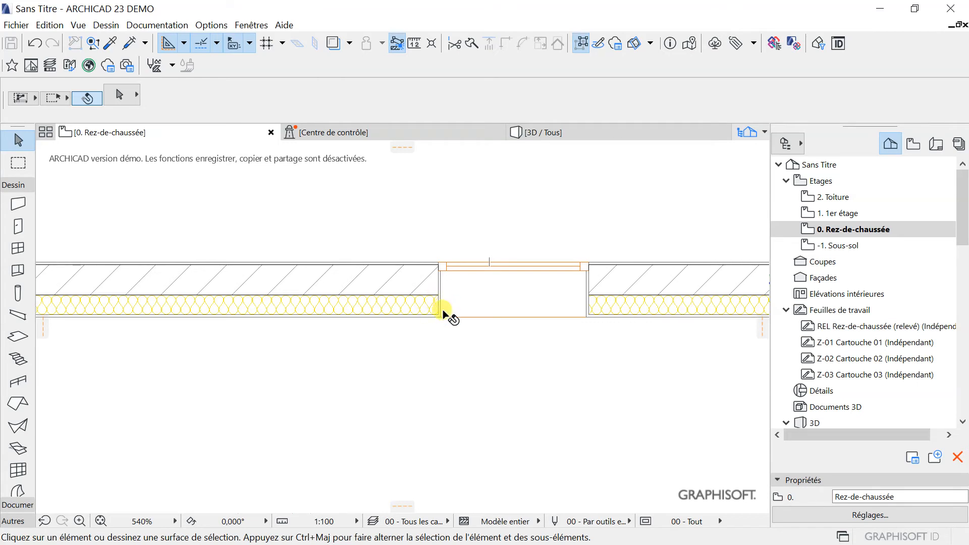
Step: Set the placed window's Ebrasure à face de mur to 0,020 under Prévisualisation et position and apply it
click(485, 271)
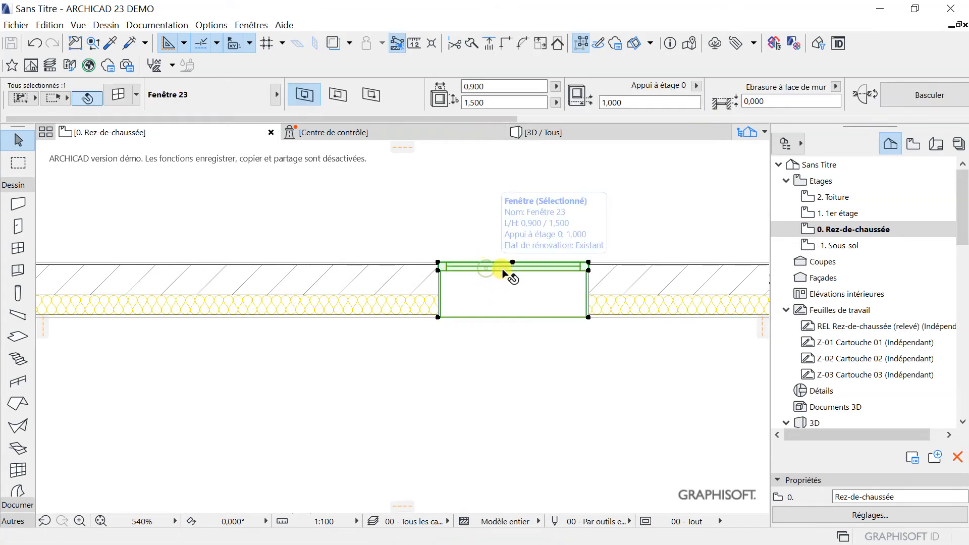
click(115, 98)
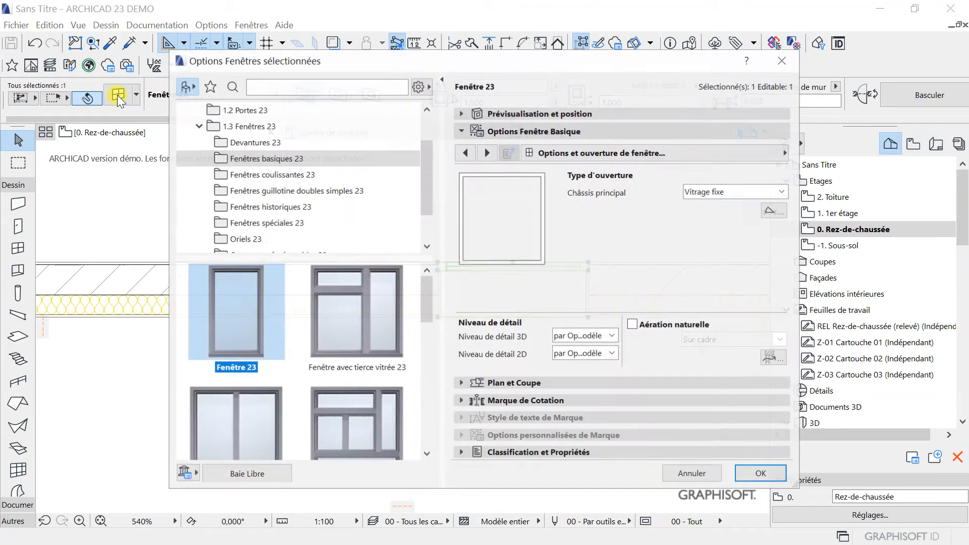
click(461, 130)
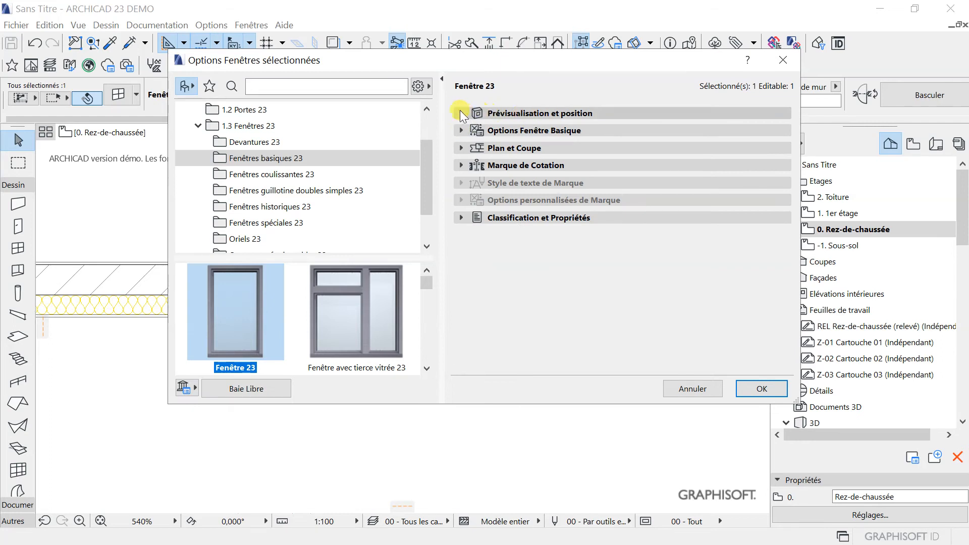
click(462, 113)
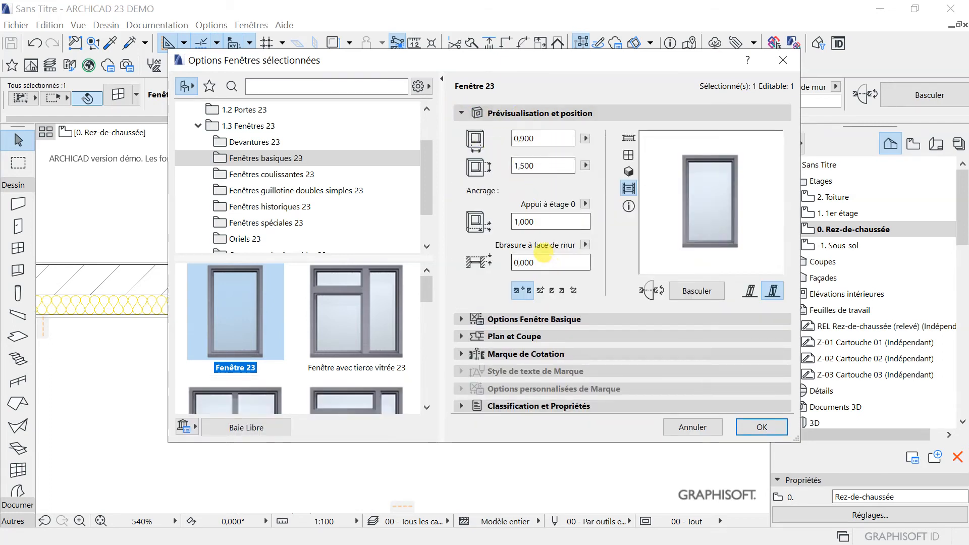
click(538, 262)
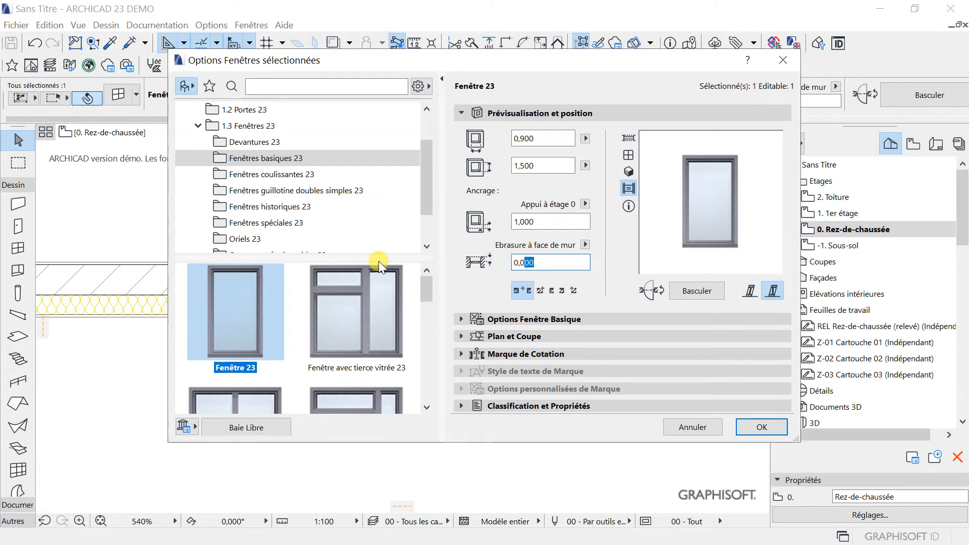
text(20)
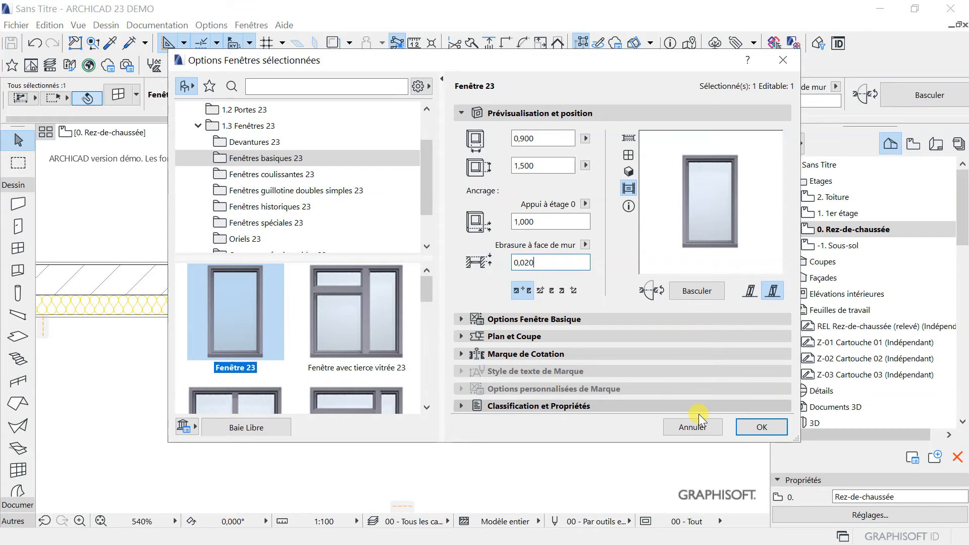
click(761, 427)
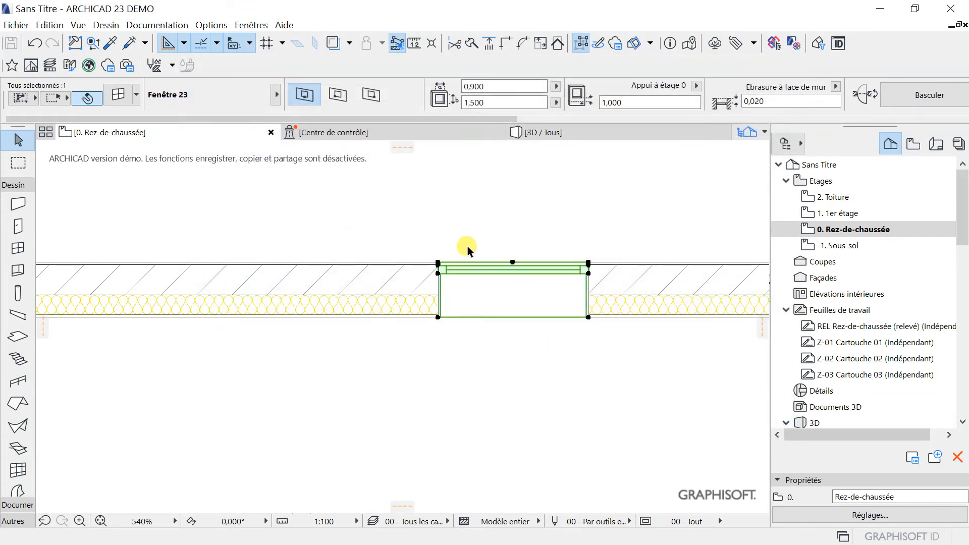
scroll(414, 258, up, 4)
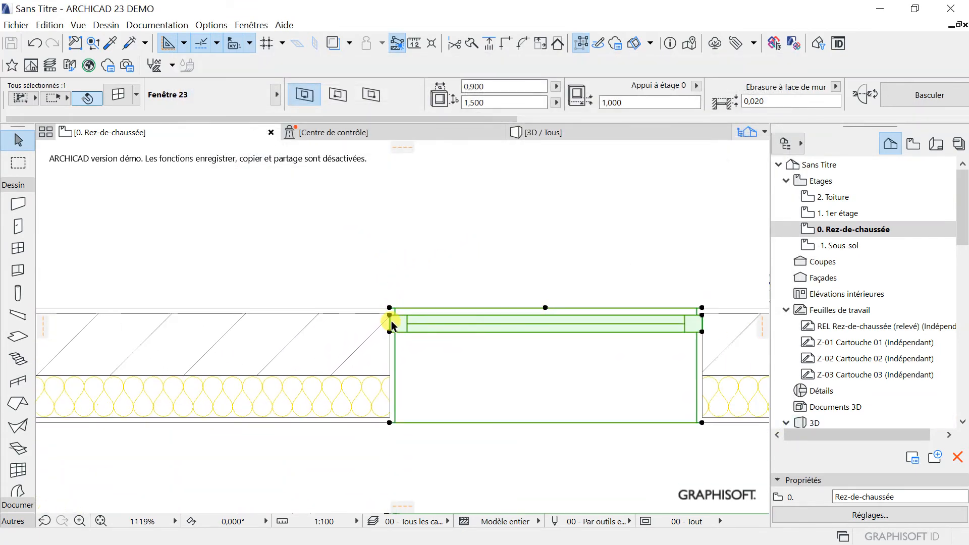
scroll(389, 313, down, 3)
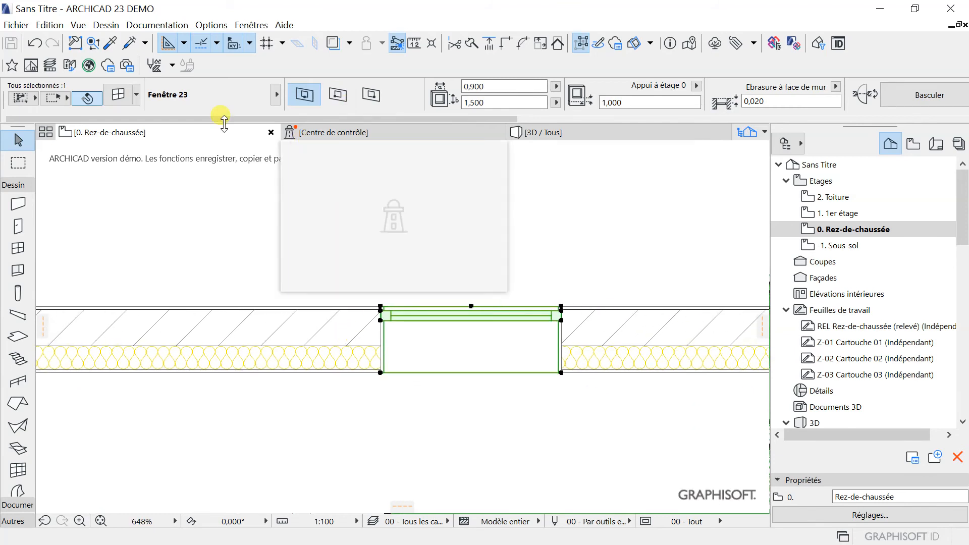
Step: Measure the wall's thickness beside the window, from its outer face to its inner face
click(417, 46)
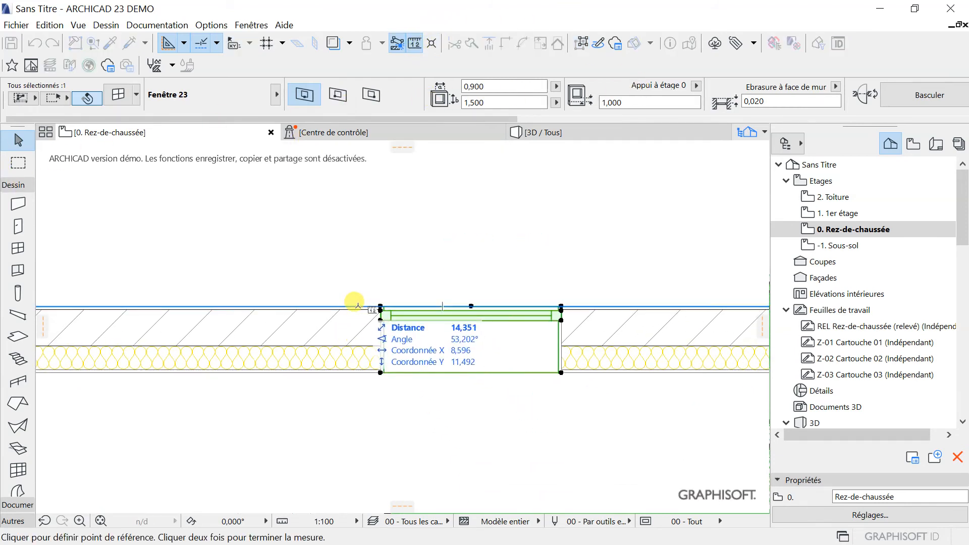
click(357, 306)
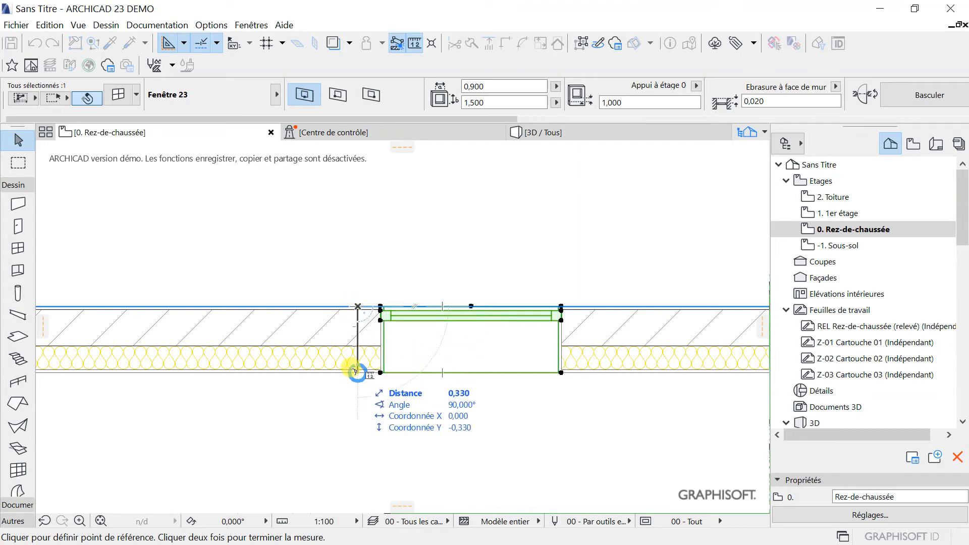
key(Escape)
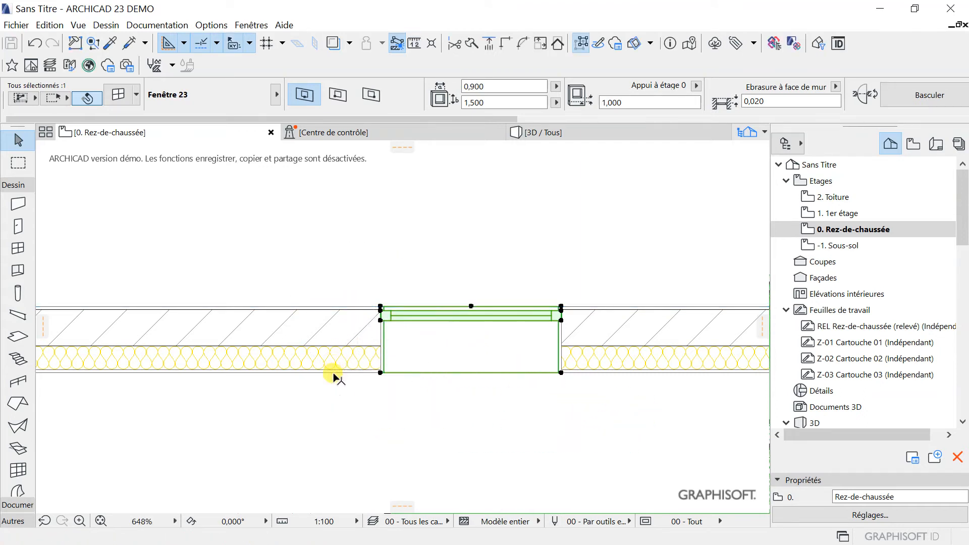
Step: Set the selected window's Ebrasure à face de mur to 0,200 in its settings and apply it
click(405, 320)
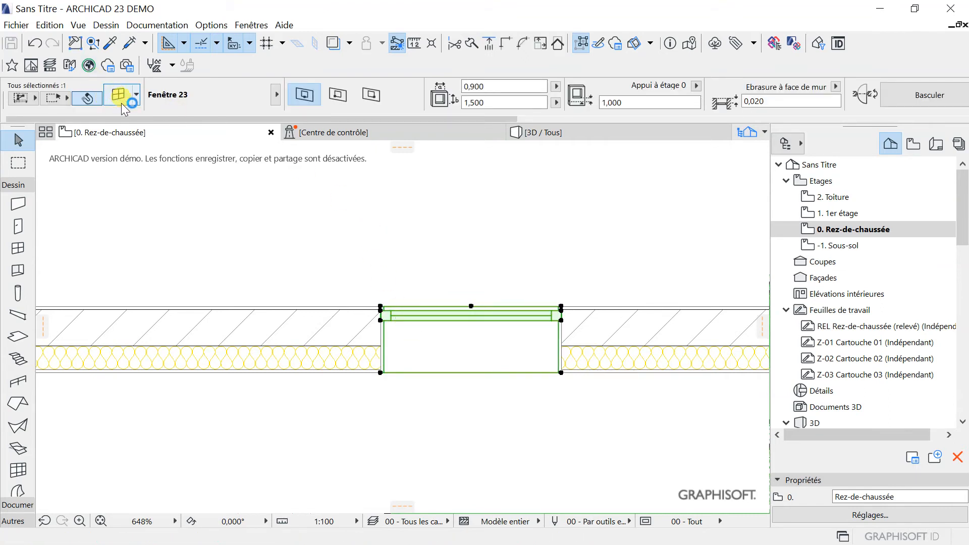
click(117, 99)
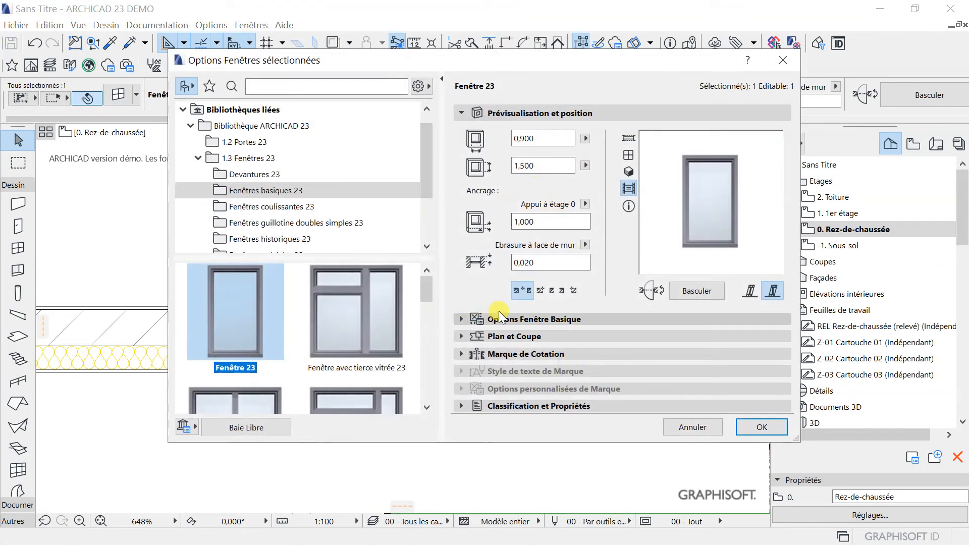
drag(536, 262, 519, 263)
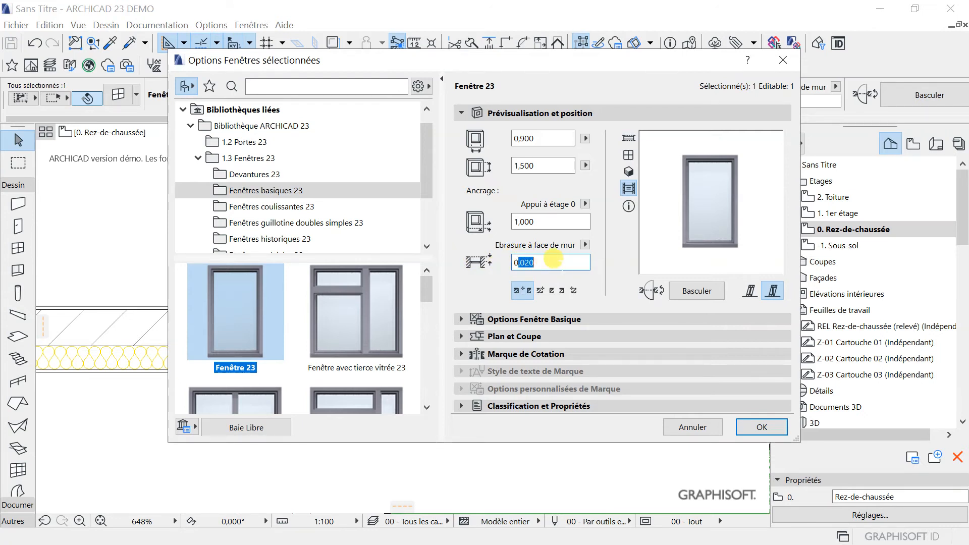
click(552, 263)
drag(552, 262, 527, 262)
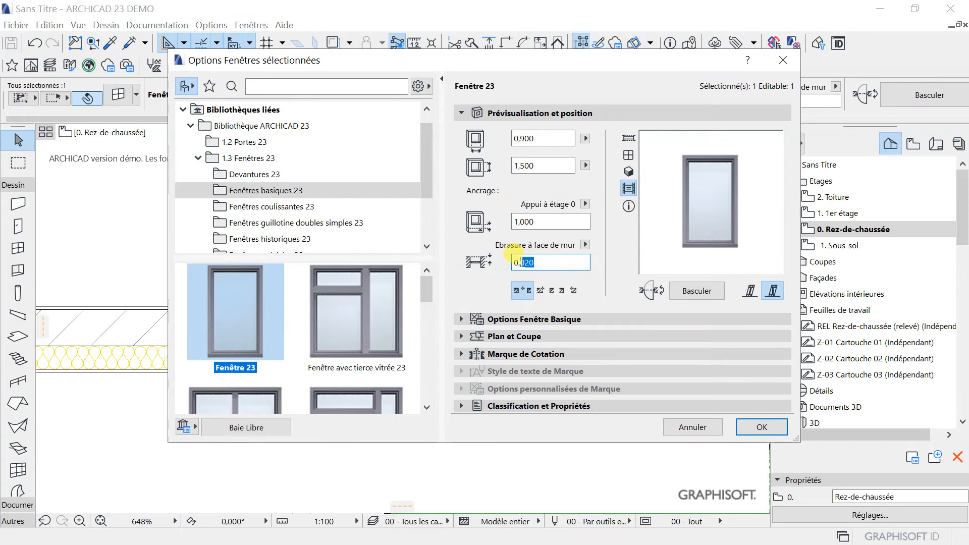
text(2)
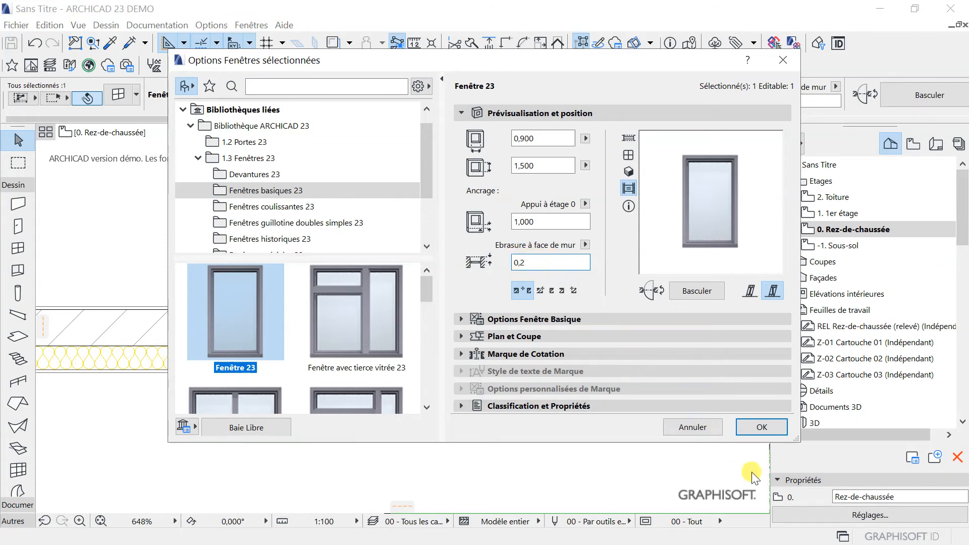
click(760, 426)
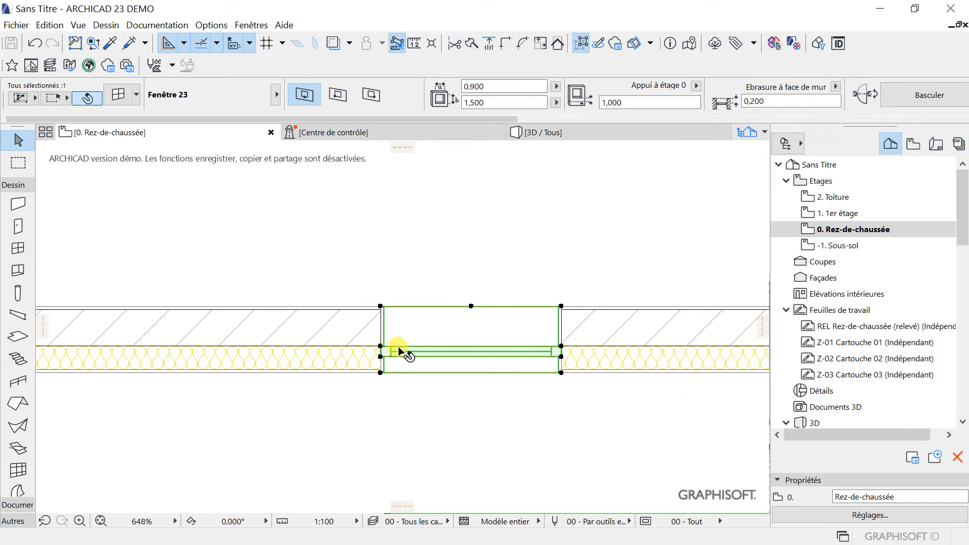
Step: Open the selected window's settings and review the Fenêtres 23 library folders and the Appui à étage 0 value
click(122, 95)
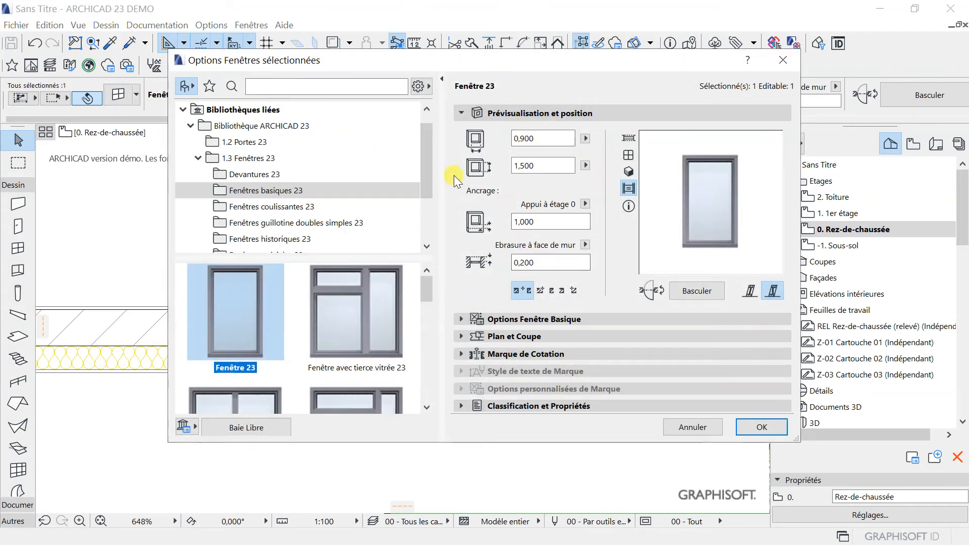
click(221, 191)
click(218, 207)
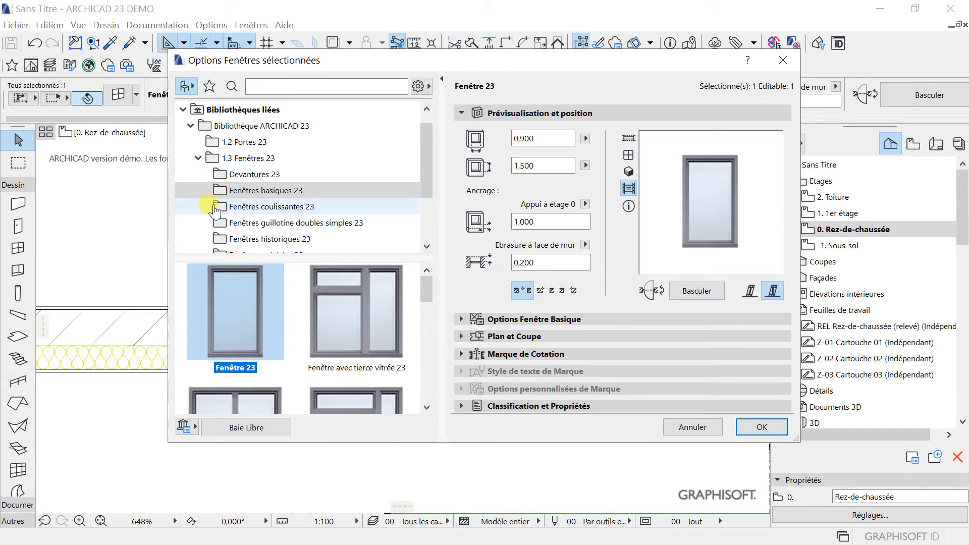
mouse_move(427, 298)
mouse_down()
mouse_move(431, 342)
mouse_move(431, 313)
mouse_up()
click(257, 190)
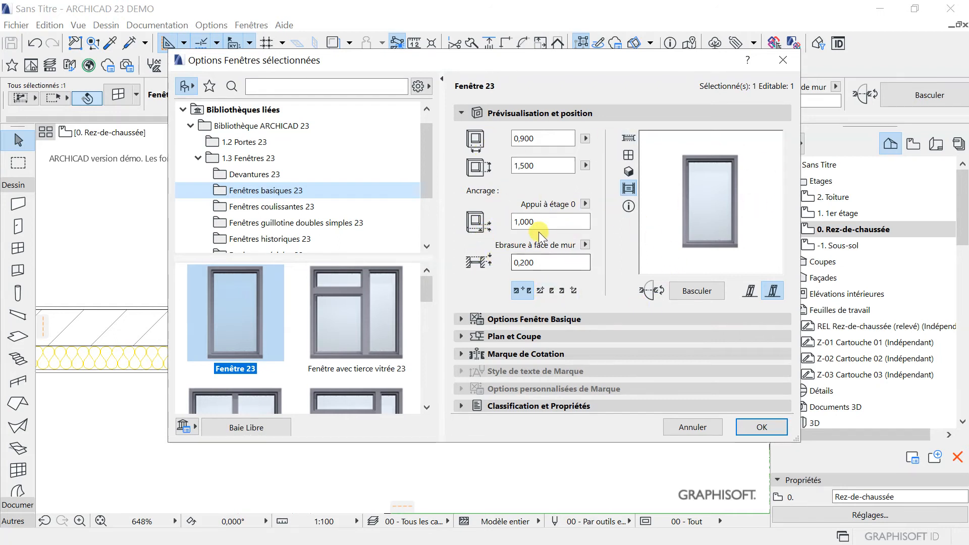
click(514, 222)
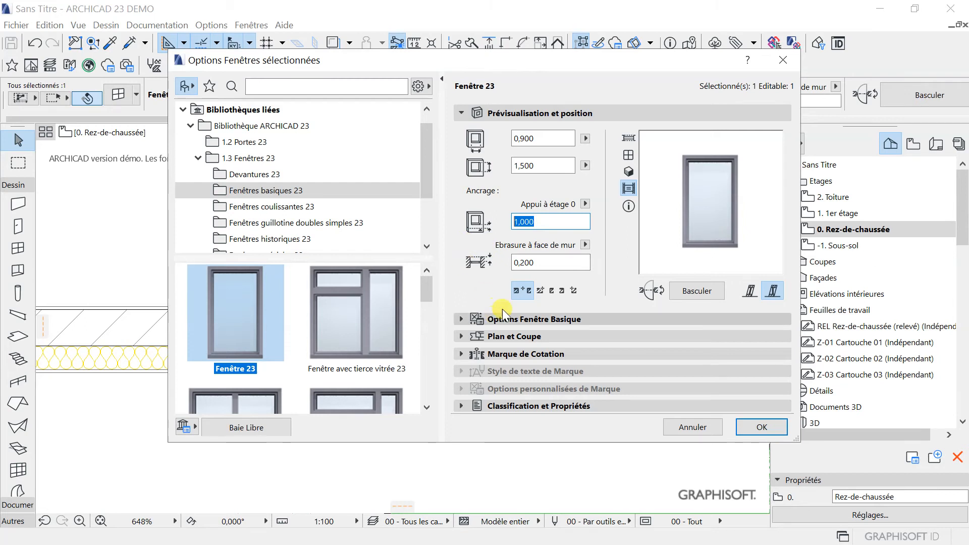
Step: In the window's Options Fenêtre Basique, set Type ébrasure on the Ebrasure page to the sixth type, the splayed Ebrasement
click(459, 112)
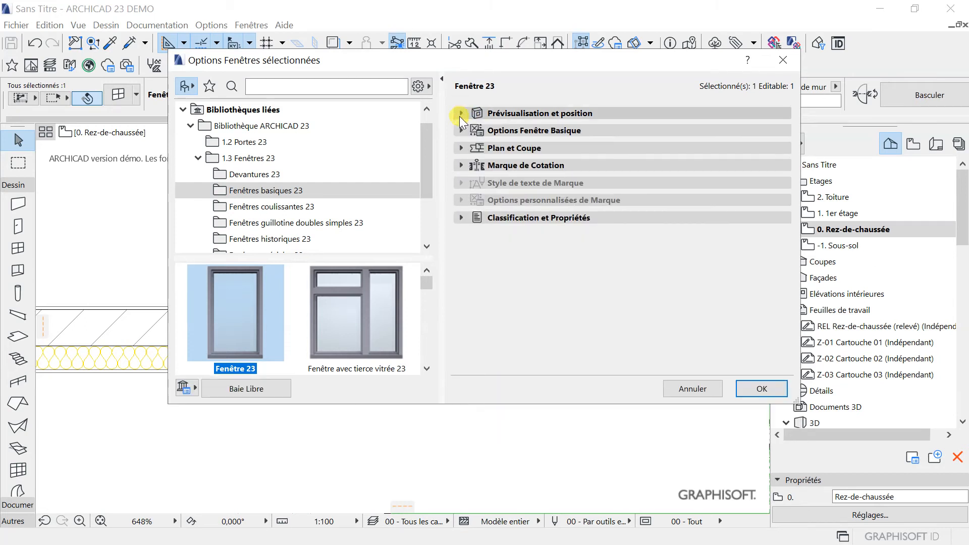
click(460, 130)
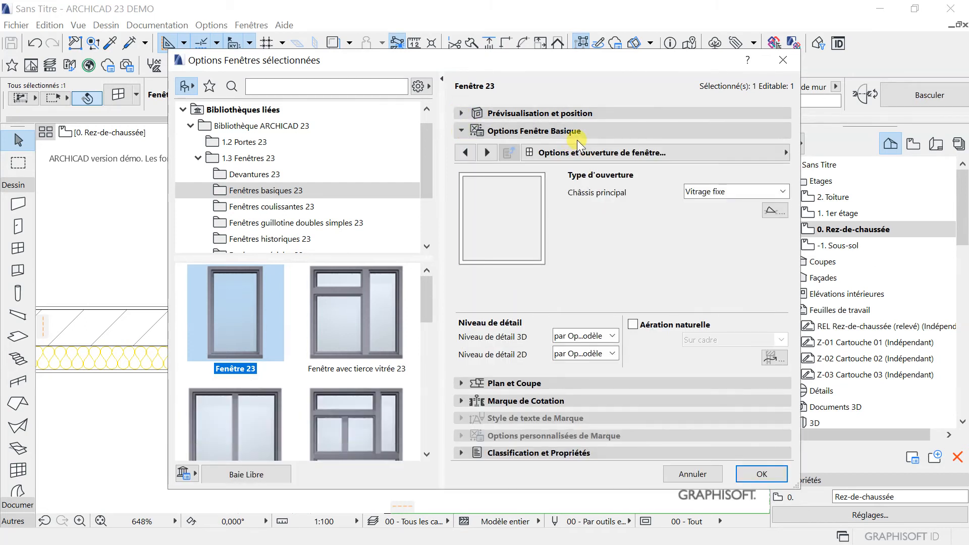
click(574, 151)
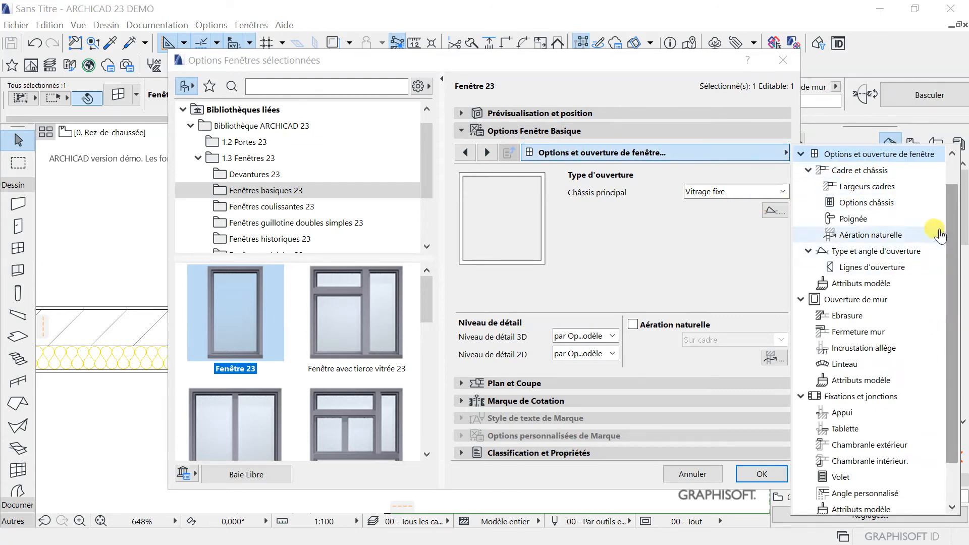
drag(955, 232, 956, 206)
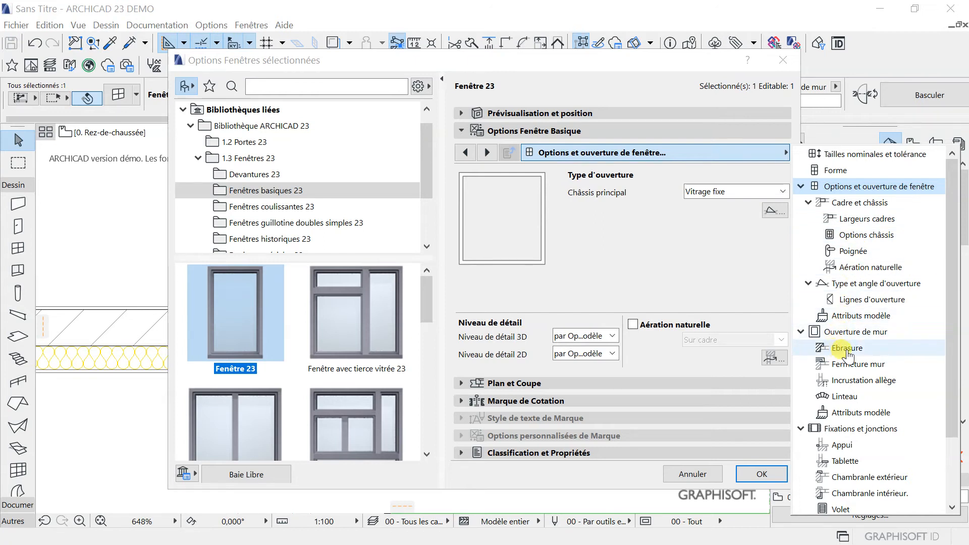
click(846, 351)
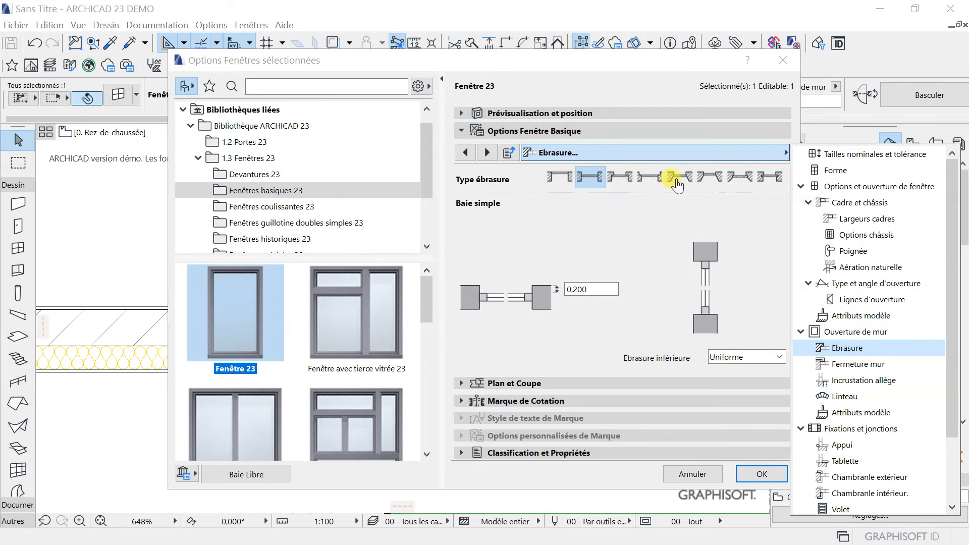
click(671, 179)
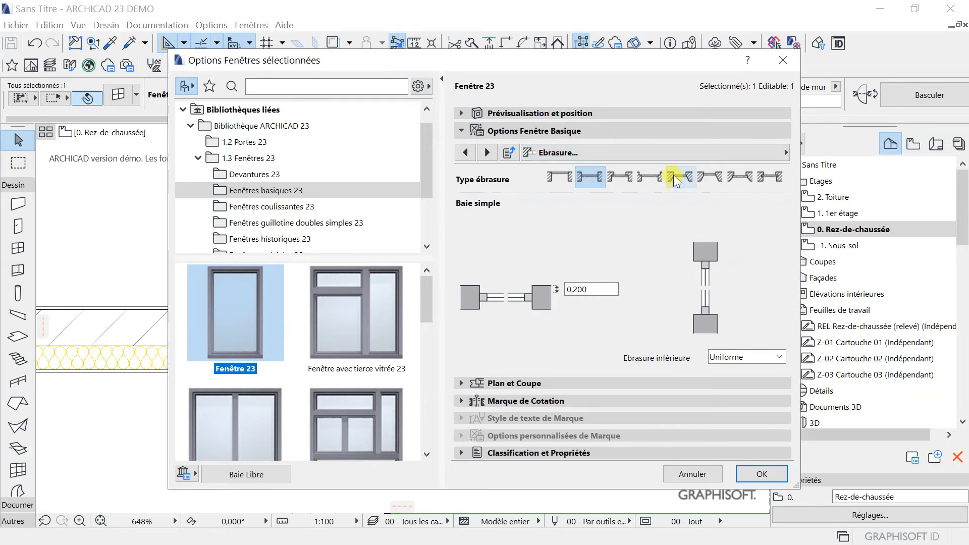
click(710, 180)
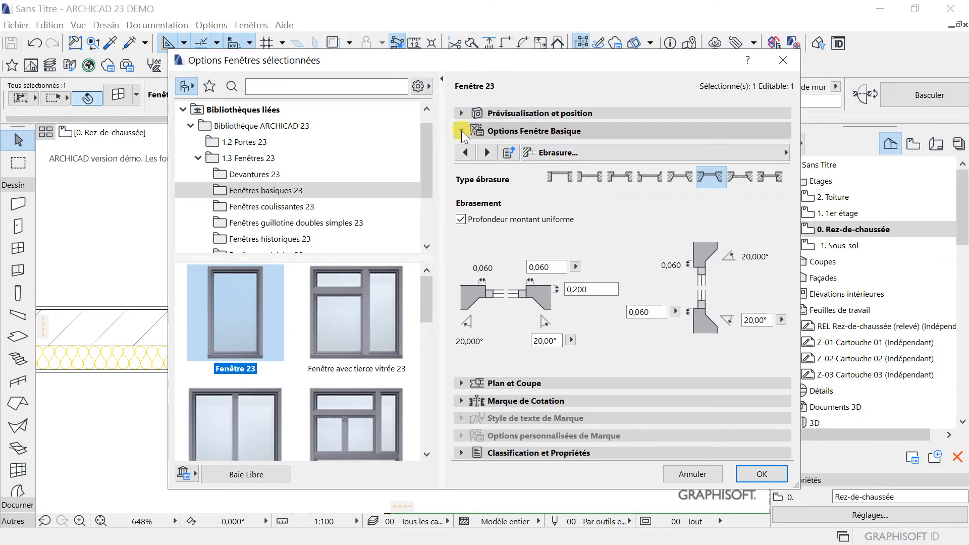
Step: Enable Appui for the window on the Appui page under Fixations et jonctions
click(622, 153)
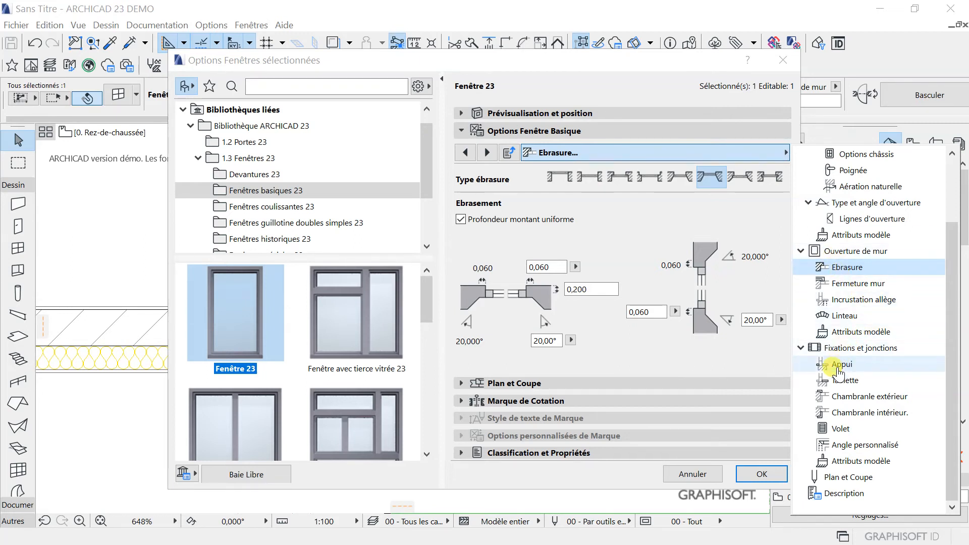
click(838, 369)
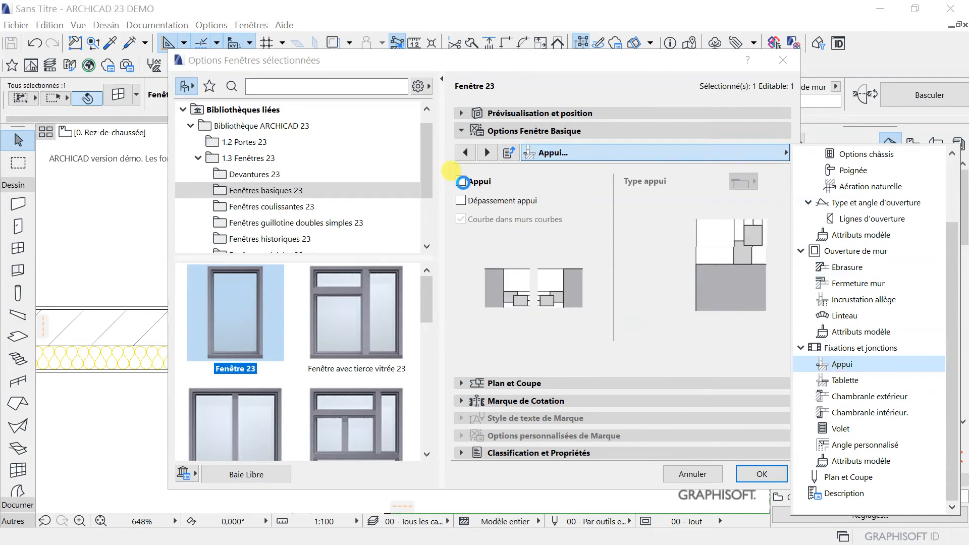
click(462, 181)
click(461, 182)
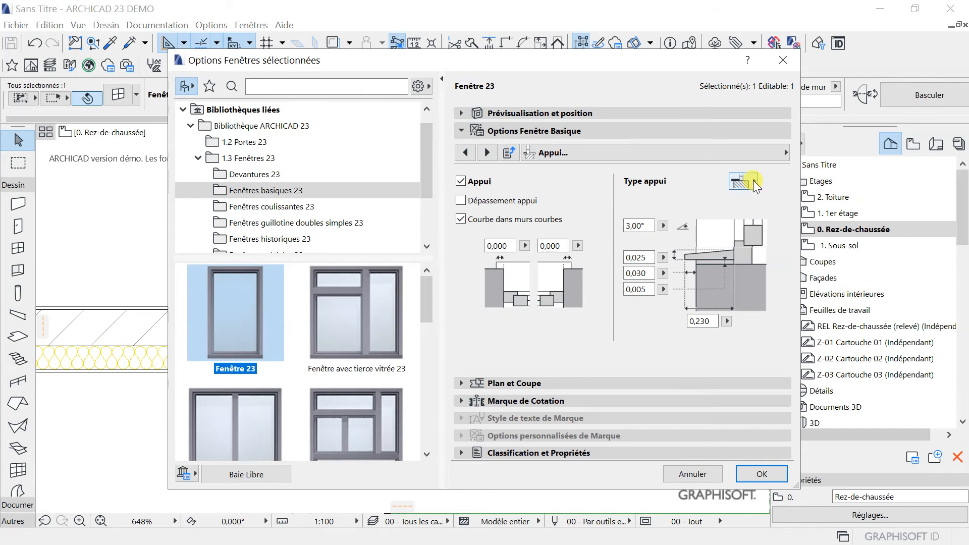
Step: Enable Volet for the window with panel Style 4 and apply the window settings
drag(679, 63, 613, 63)
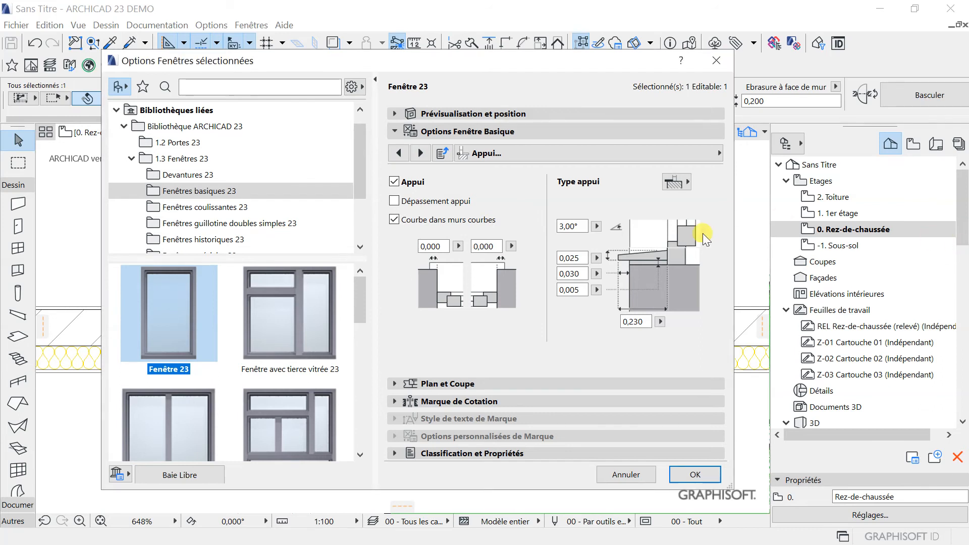
click(640, 152)
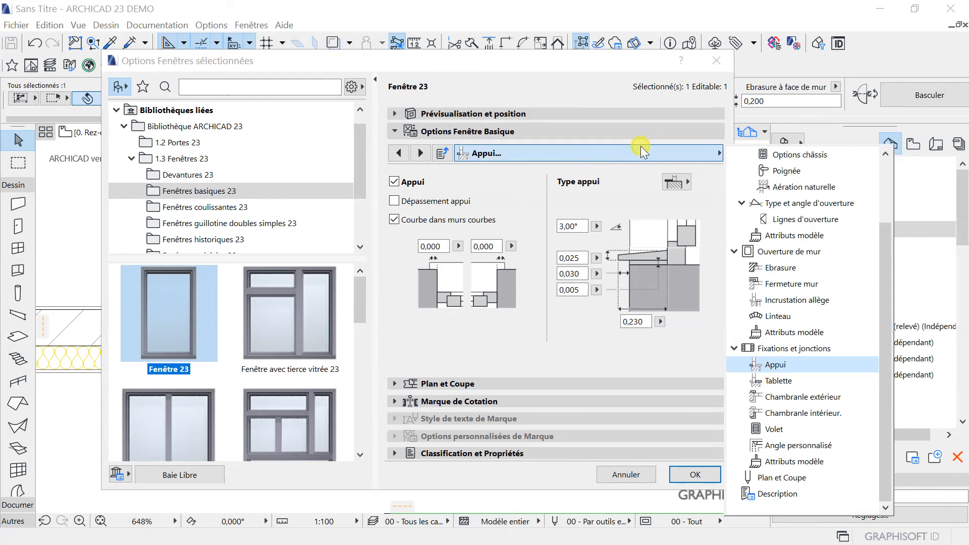
click(774, 429)
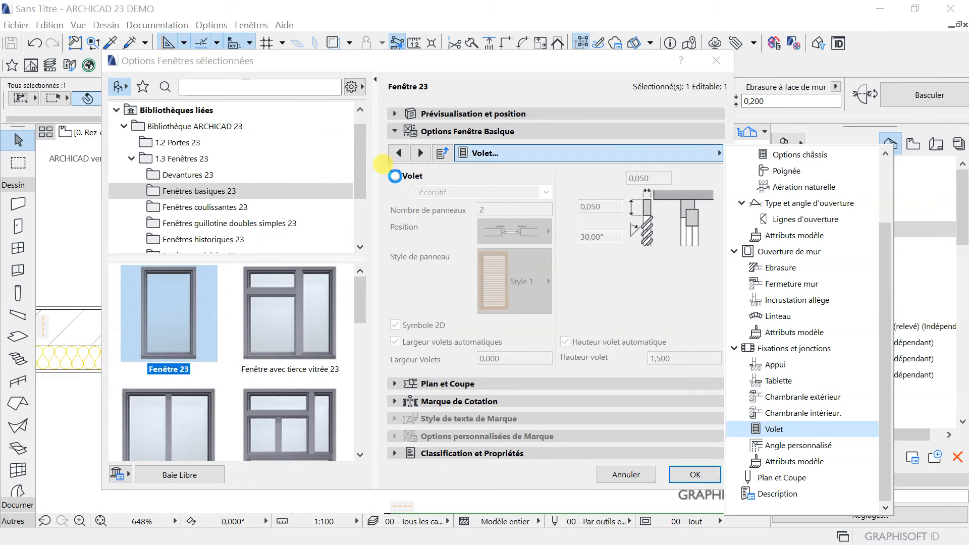
click(381, 163)
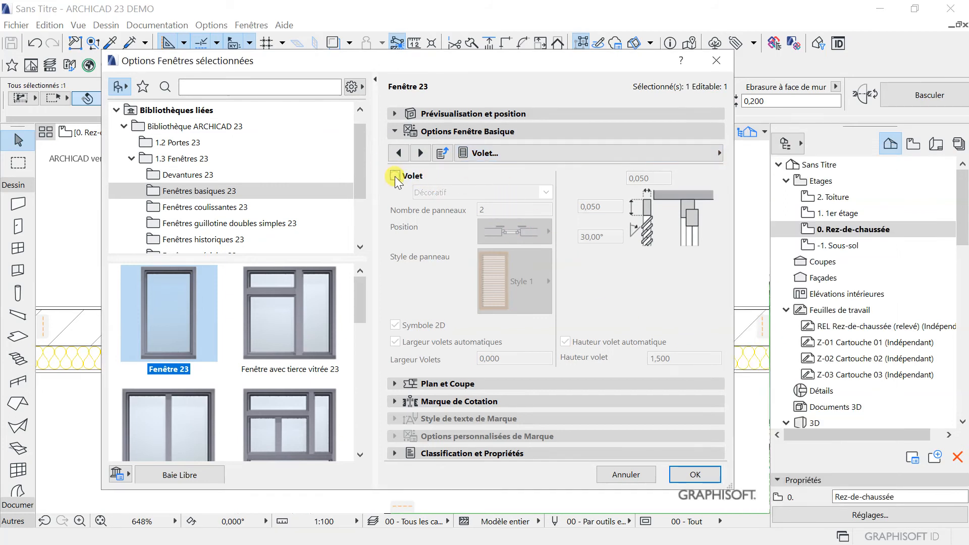
click(394, 176)
click(545, 280)
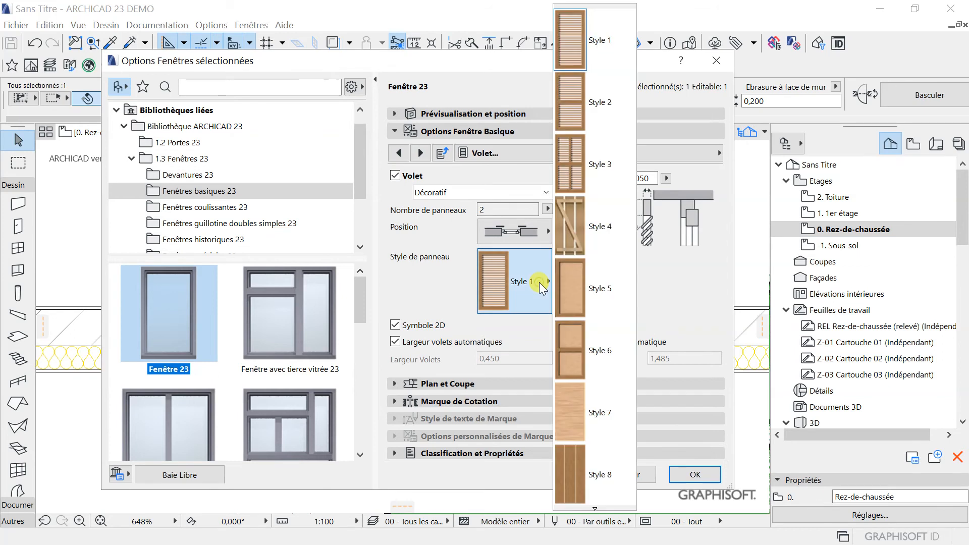
click(576, 233)
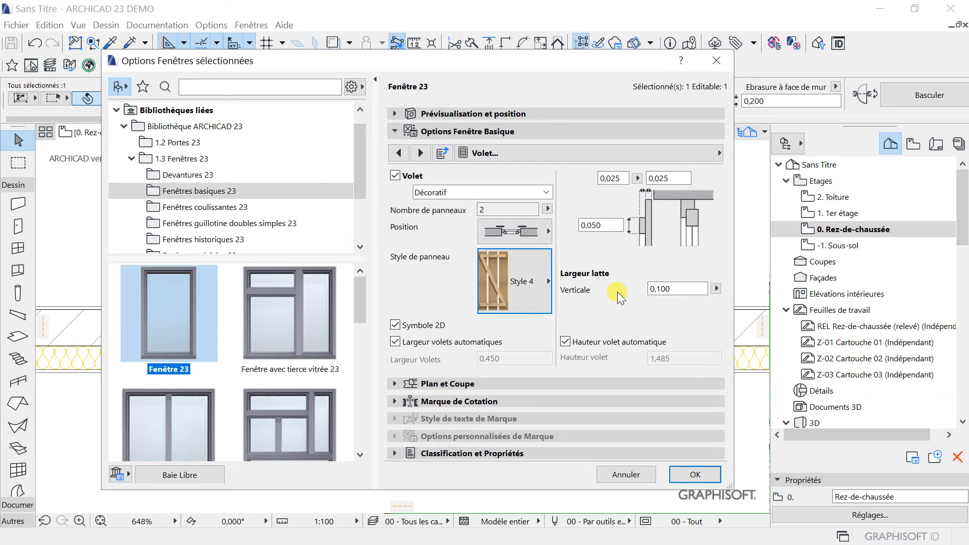
click(695, 474)
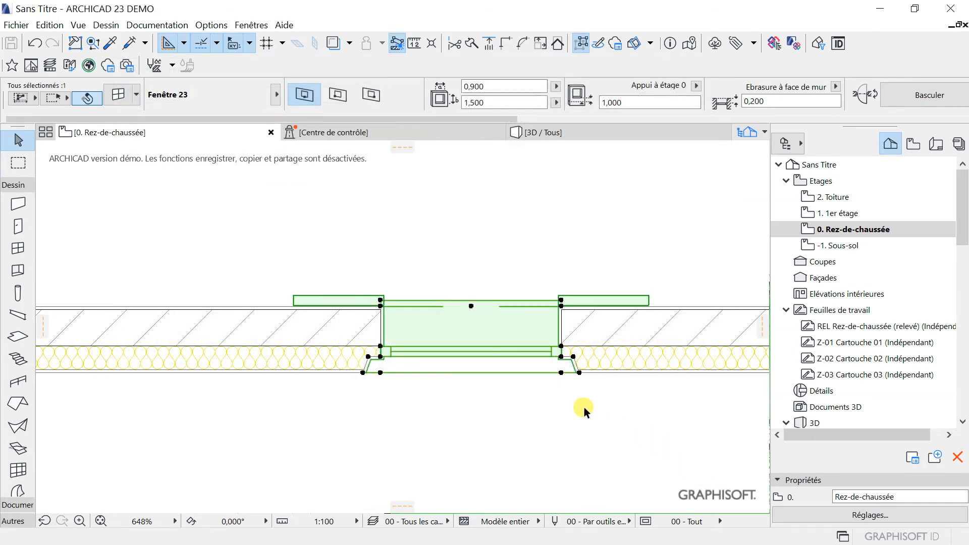
Step: Examine the window's open shutters, sill and splayed inner reveal closely in the floor plan
scroll(411, 297, up, 1)
scroll(422, 306, down, 2)
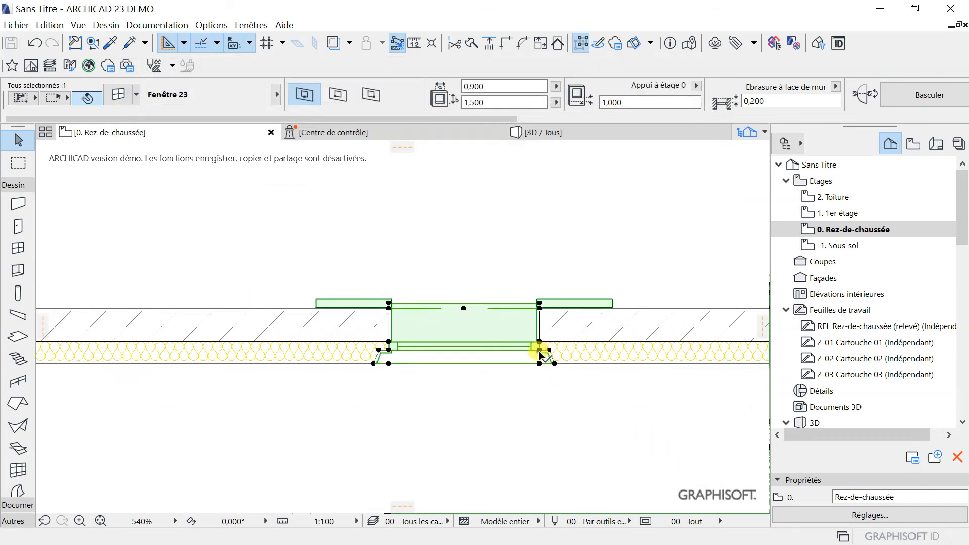
scroll(549, 356, up, 4)
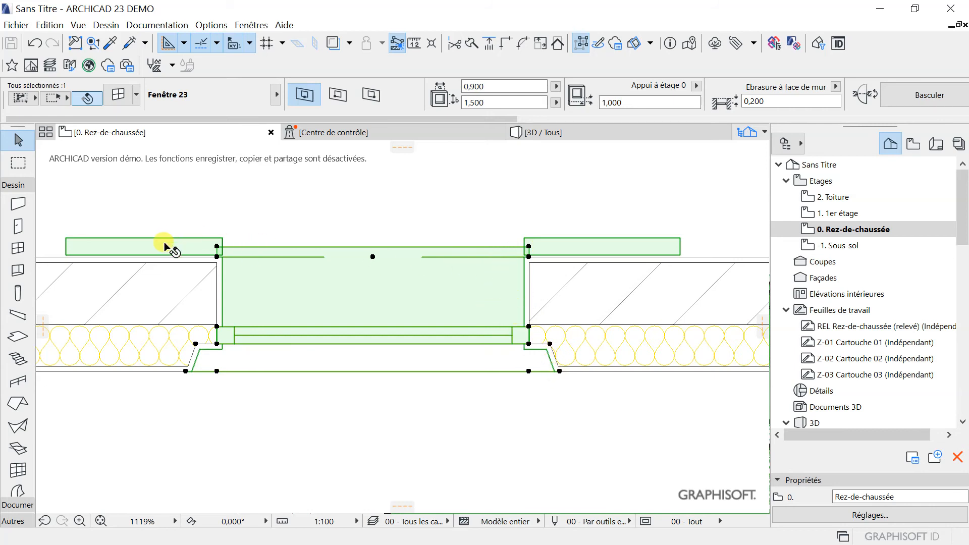
scroll(283, 264, up, 1)
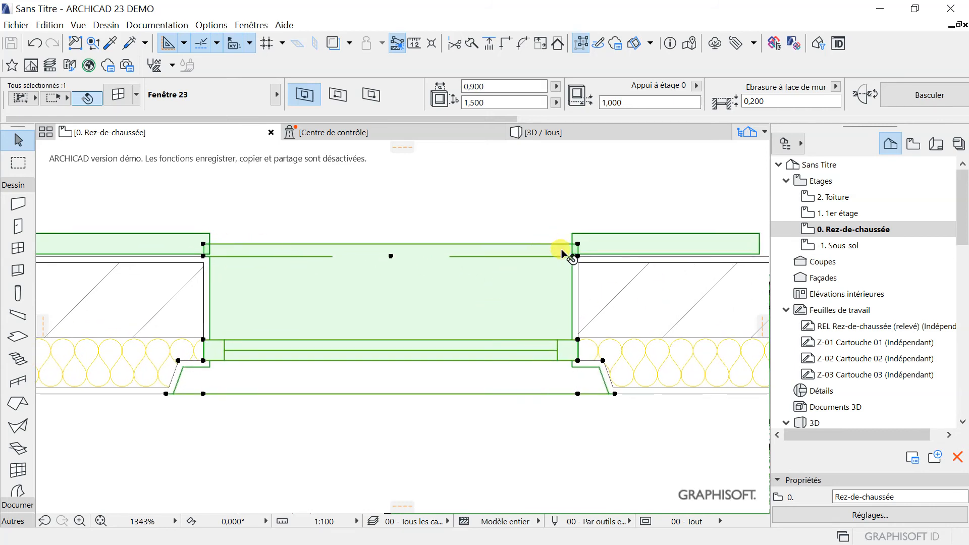
scroll(560, 245, up, 3)
scroll(565, 234, down, 3)
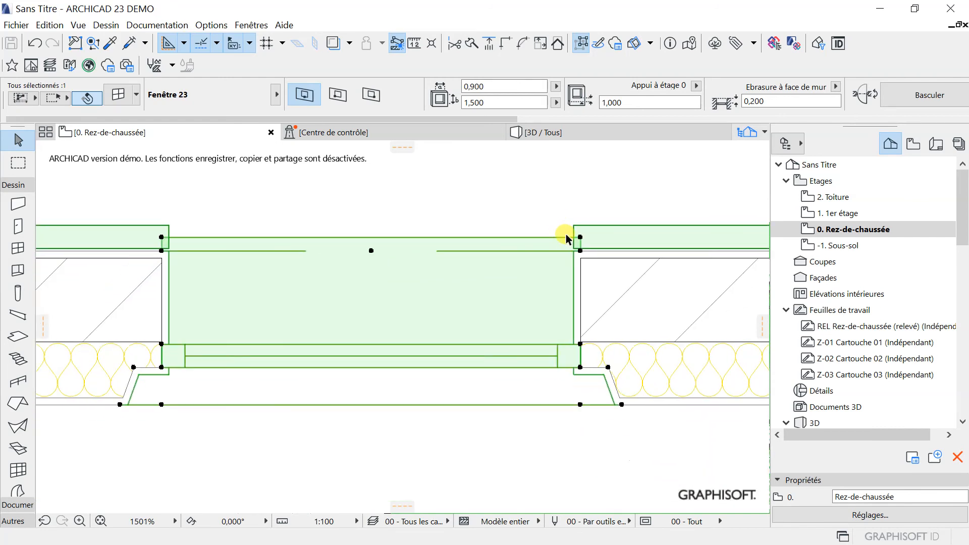
scroll(365, 292, down, 1)
scroll(234, 341, up, 3)
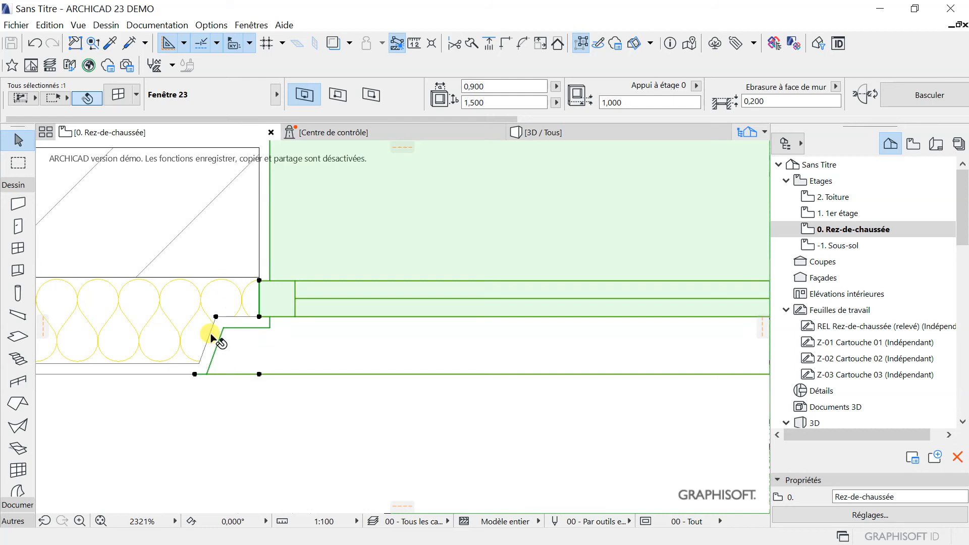
scroll(249, 318, down, 3)
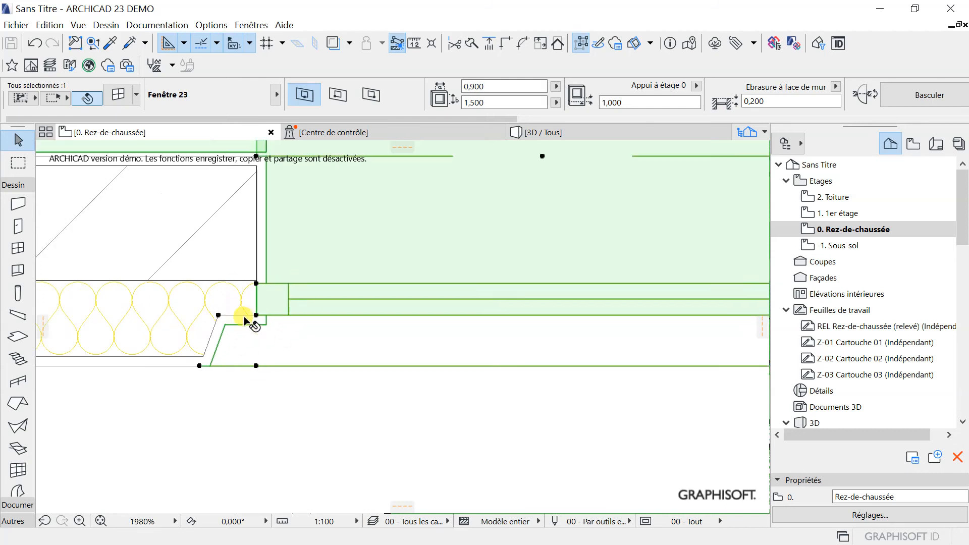
scroll(224, 316, up, 3)
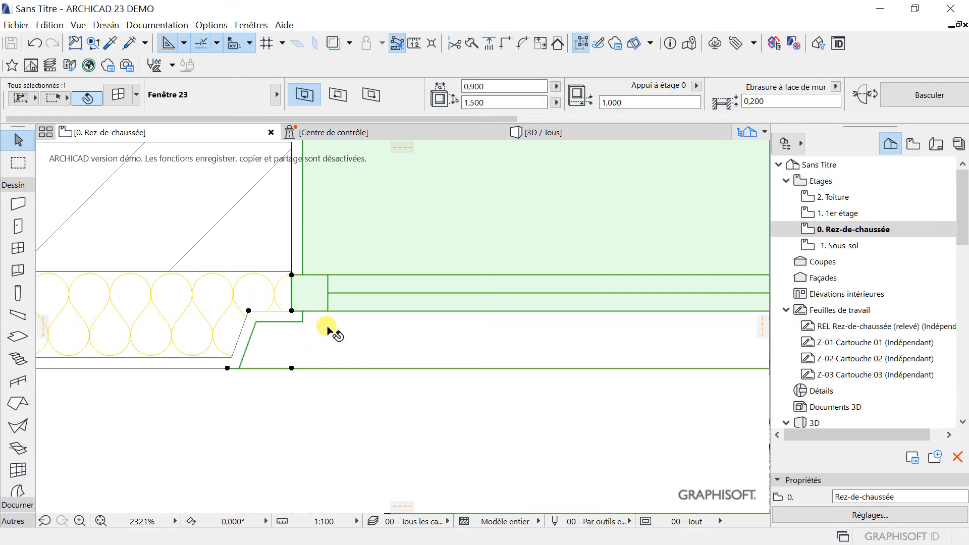
scroll(302, 333, down, 8)
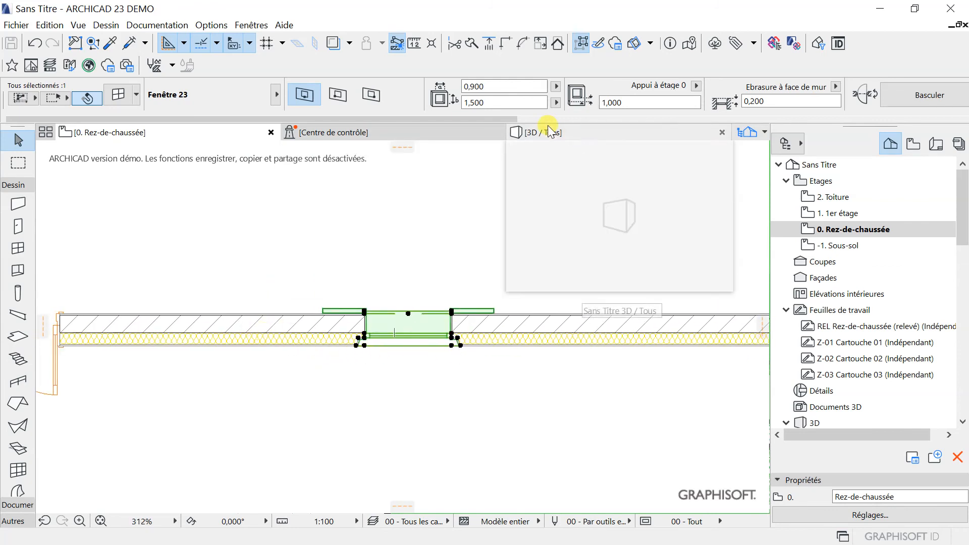
Step: Open the 3D view and examine the window's exterior shutters and sill on the wall's outer face
click(548, 132)
scroll(383, 330, up, 6)
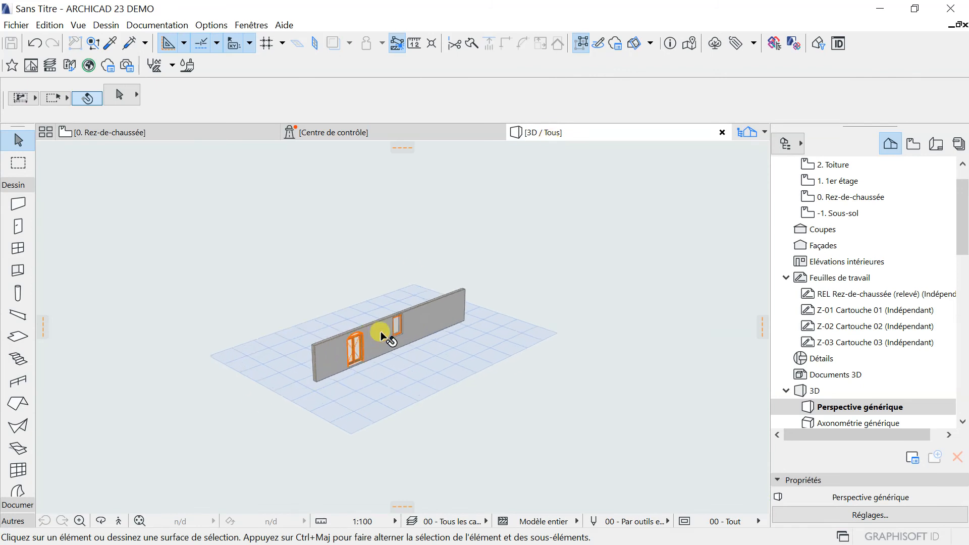
scroll(384, 328, up, 5)
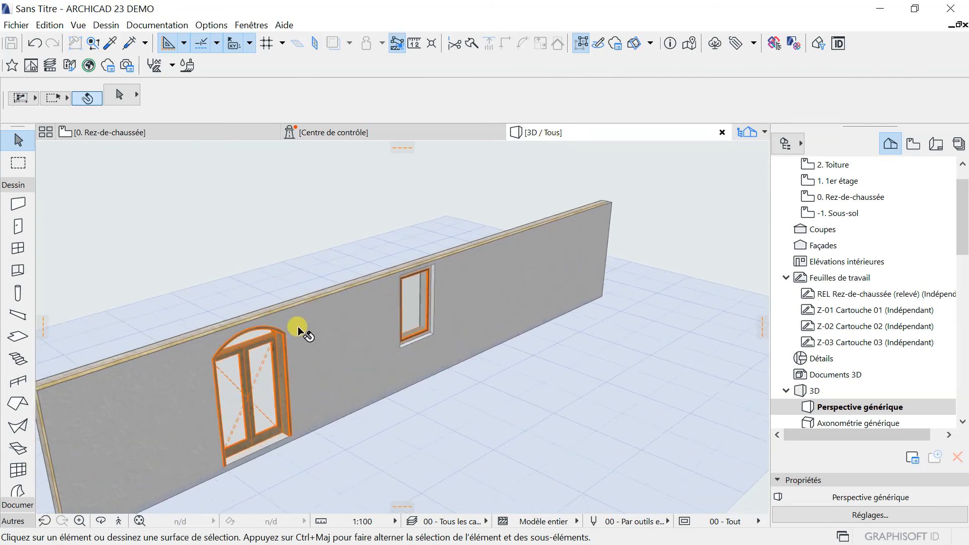
drag(426, 359, 793, 331)
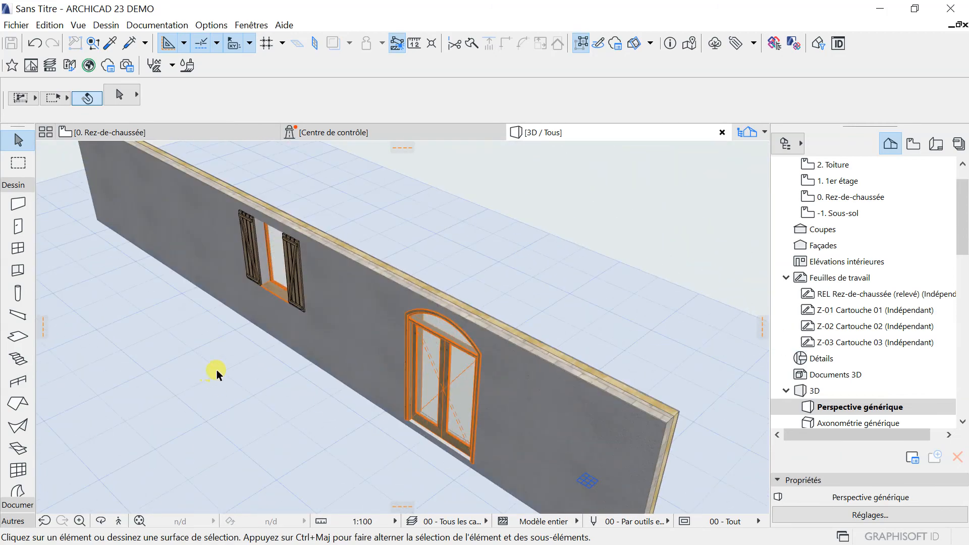
drag(288, 348, 295, 338)
shift+middle_drag(289, 333, 359, 294)
scroll(219, 330, up, 7)
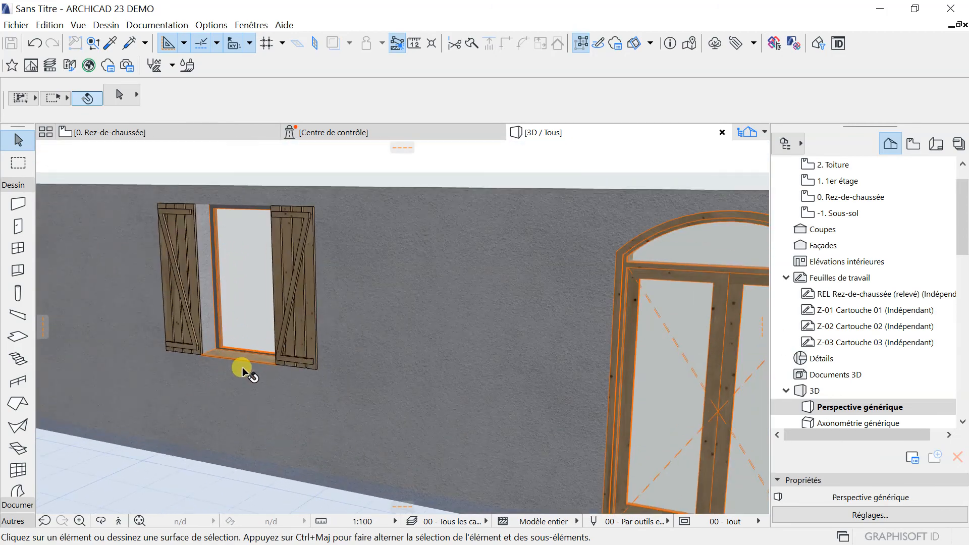
scroll(255, 359, down, 6)
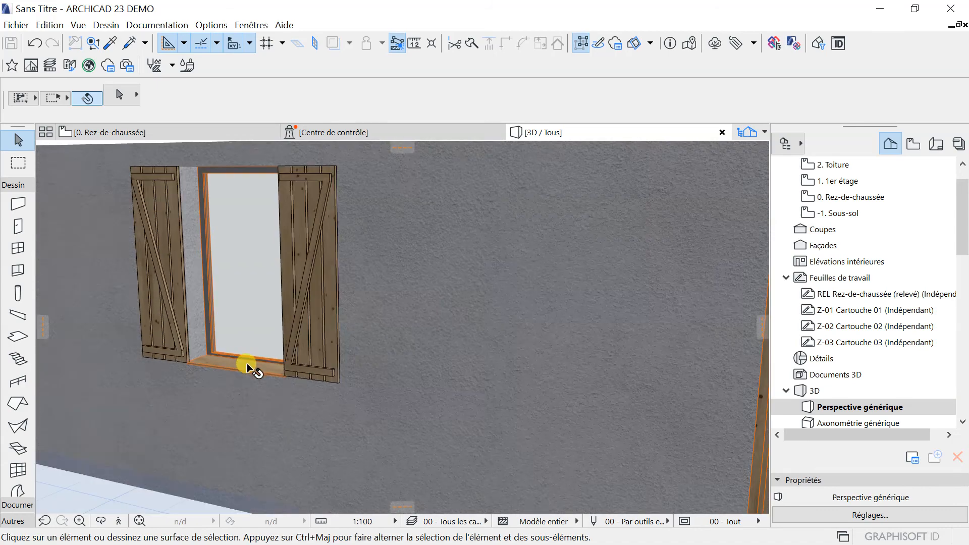
scroll(254, 372, up, 5)
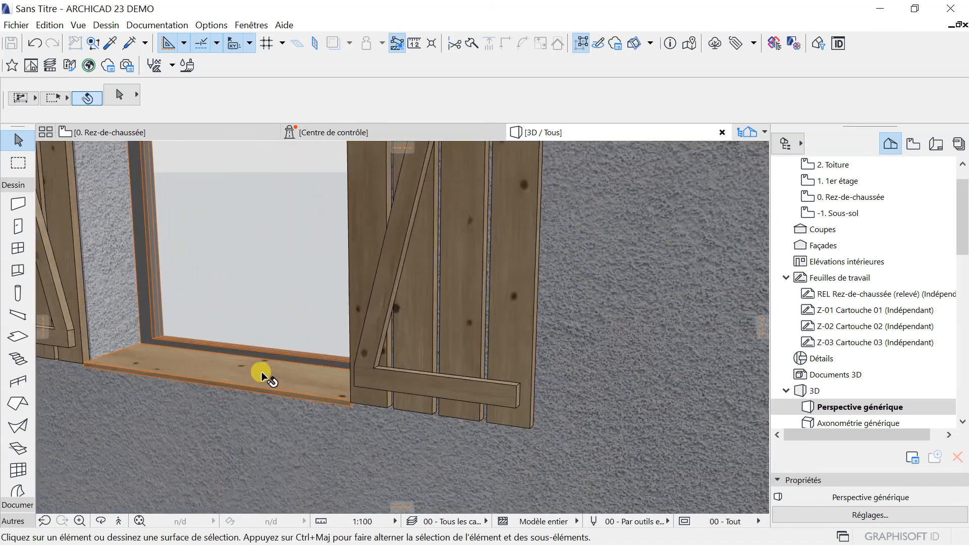
Step: Set the selected window's Surface d'appui to Béton - Lissé in the Attributs modèle settings under Fixations et jonctions
click(290, 392)
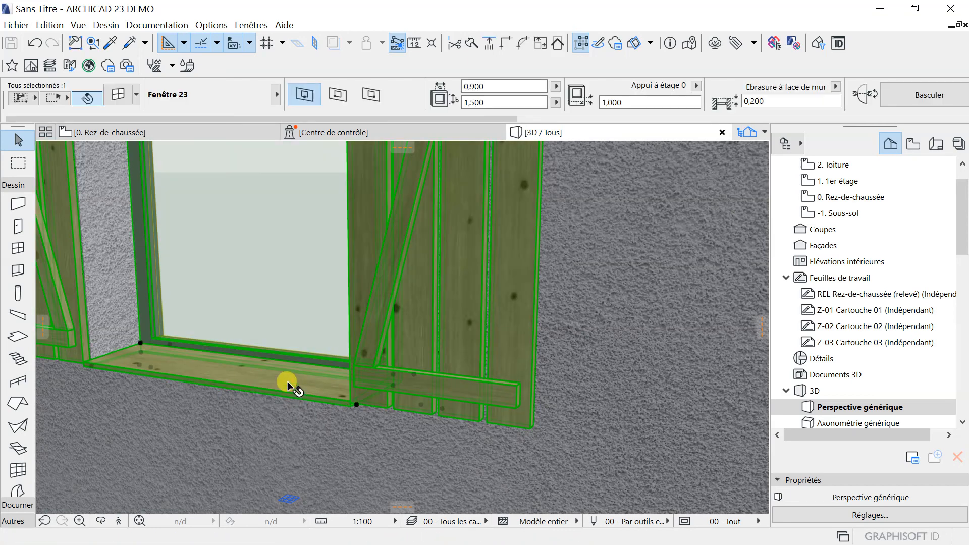
scroll(337, 393, down, 4)
shift+middle_drag(248, 261, 328, 334)
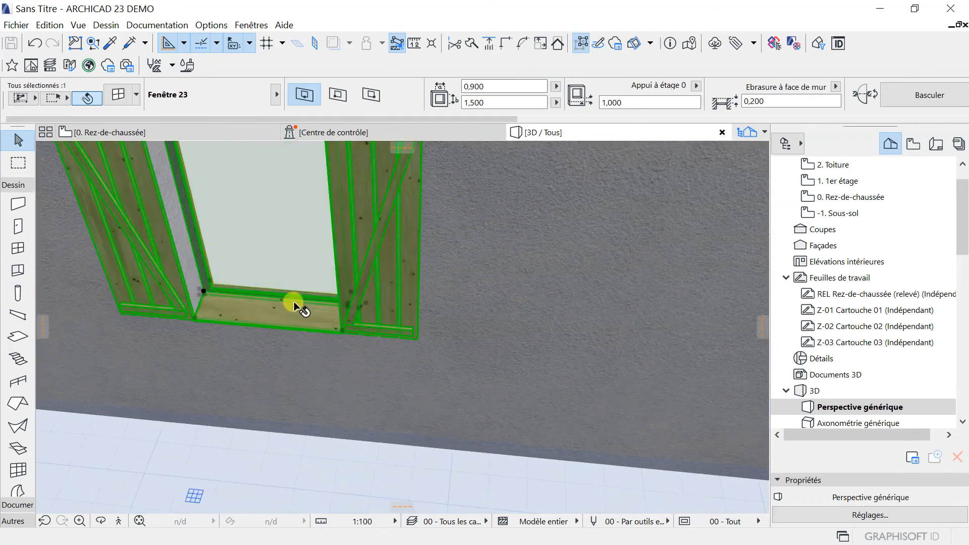
scroll(301, 402, down, 2)
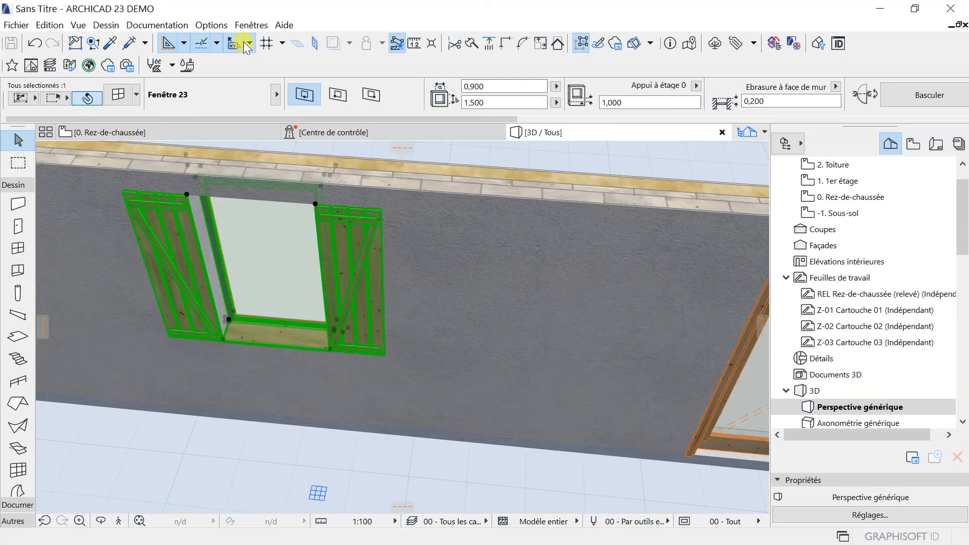
click(111, 94)
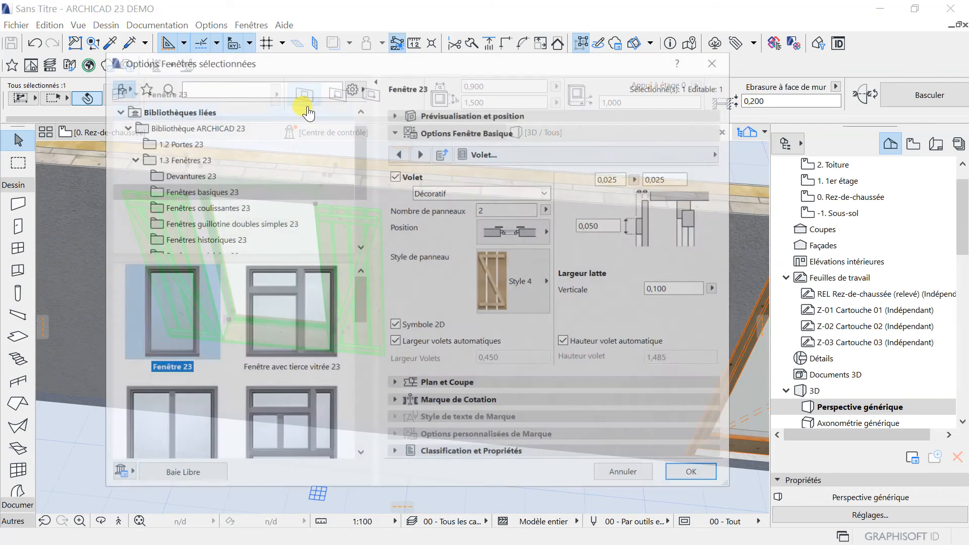
click(533, 153)
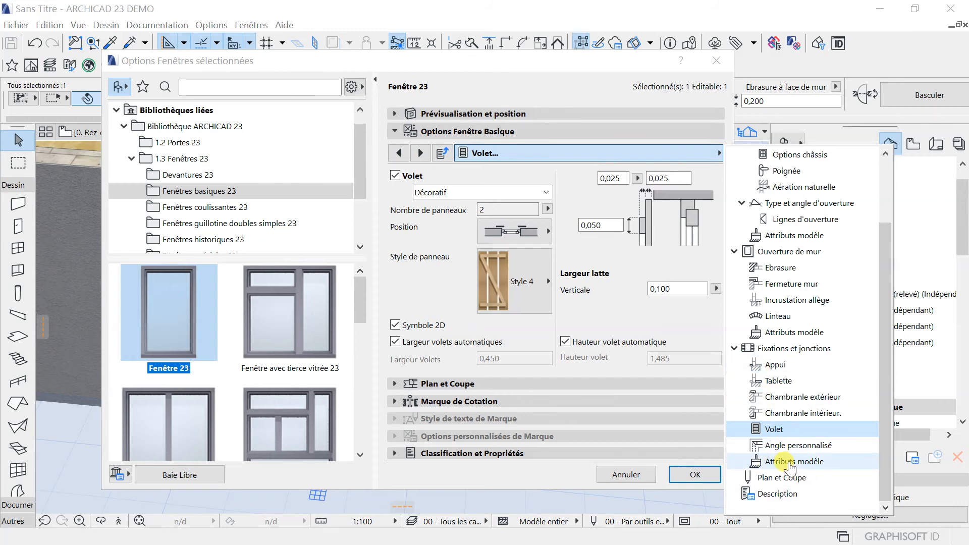
click(794, 459)
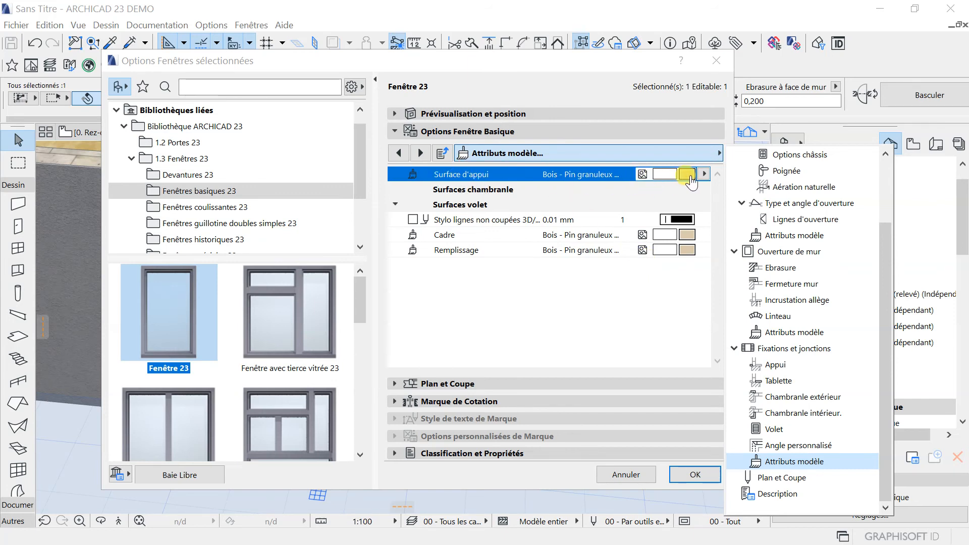
click(645, 176)
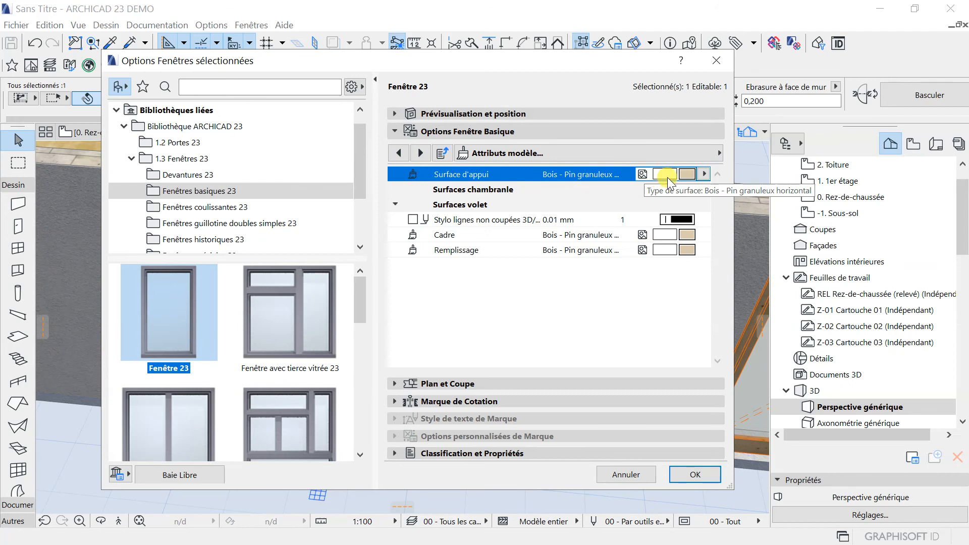
click(667, 177)
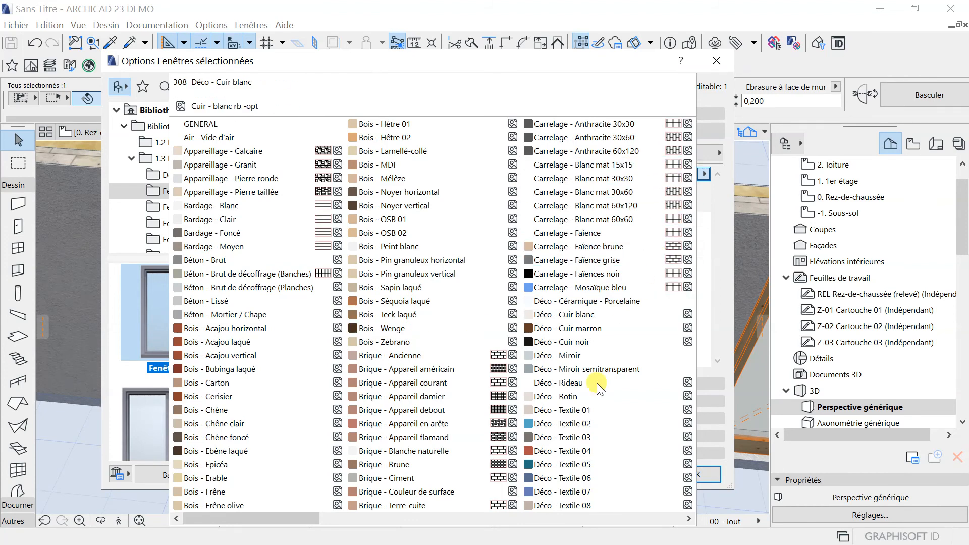
drag(291, 517, 429, 527)
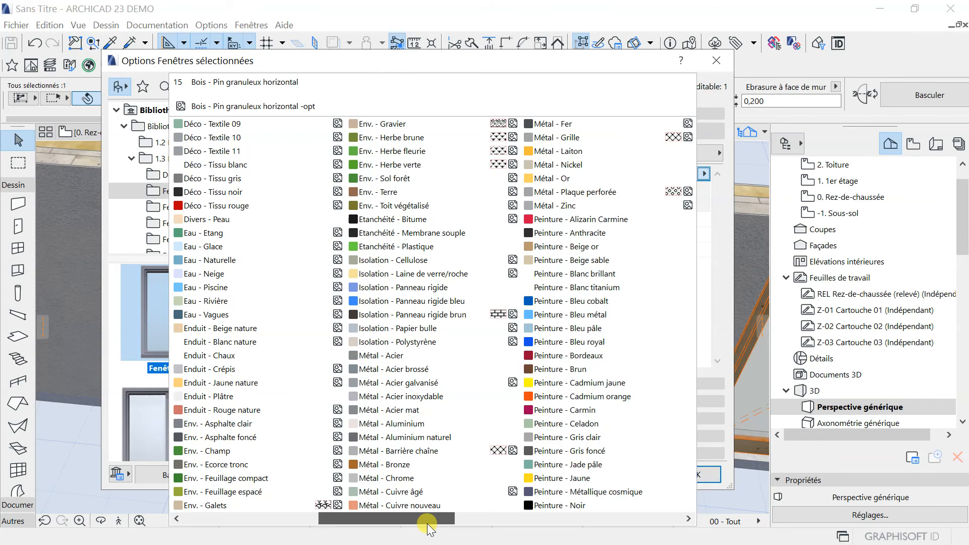
drag(428, 525, 314, 505)
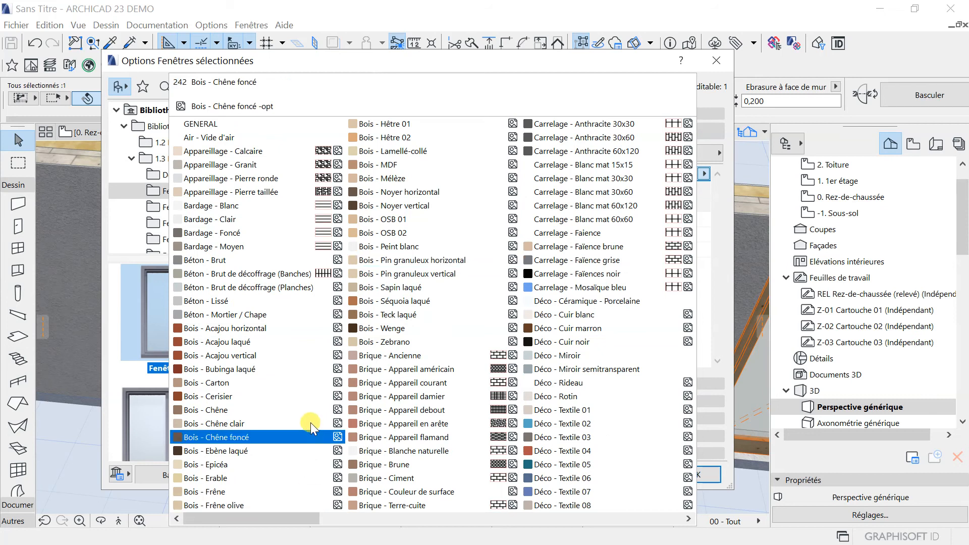
click(222, 299)
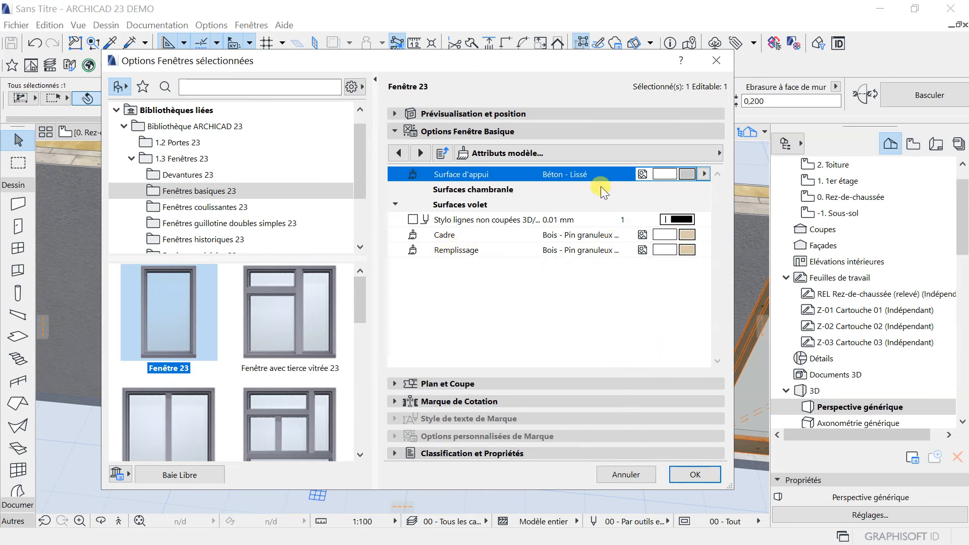
Step: Enable Tablette for the window under Fixations et jonctions and apply the window settings
click(616, 153)
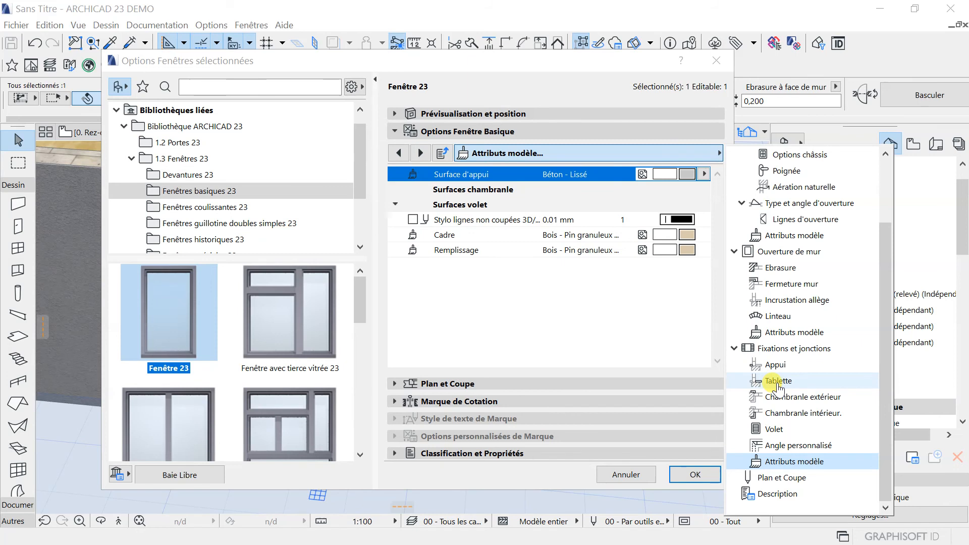
click(777, 382)
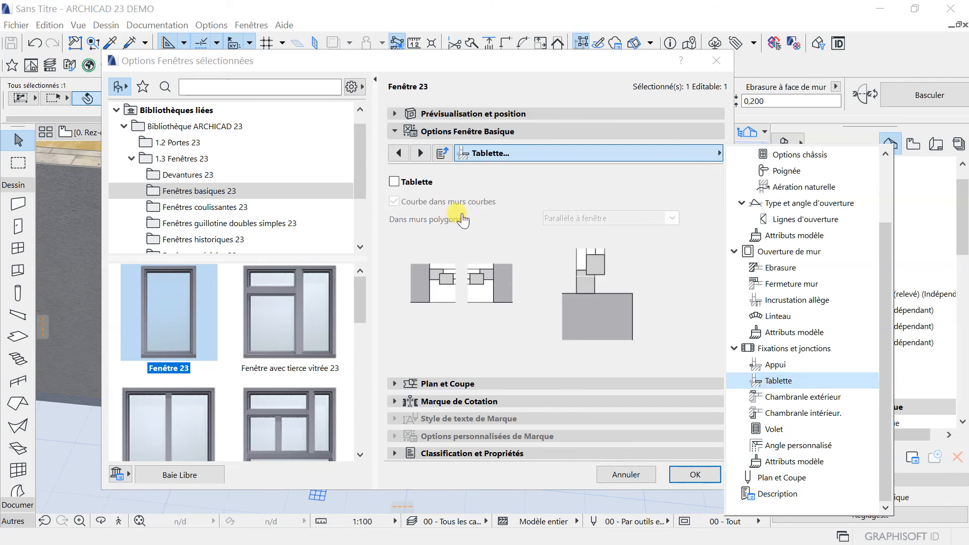
click(398, 183)
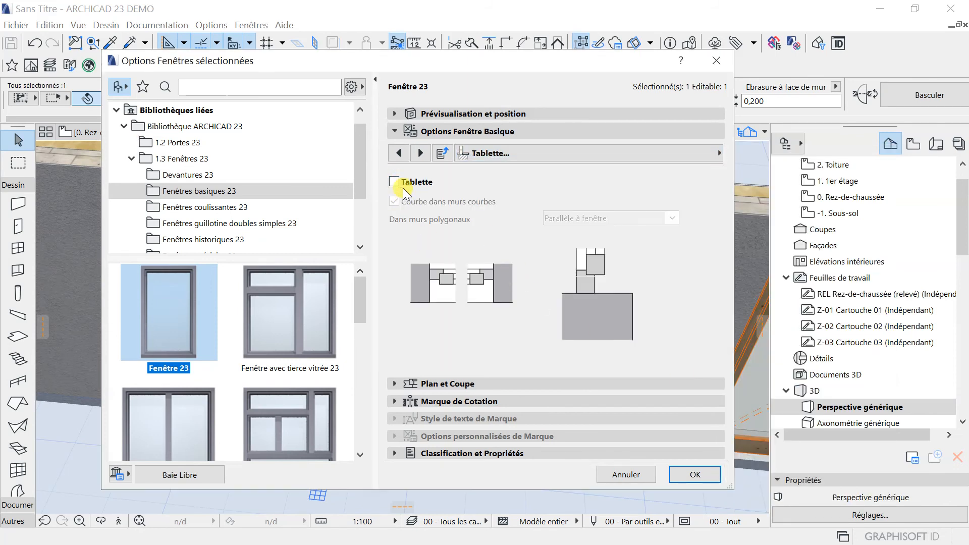
click(394, 182)
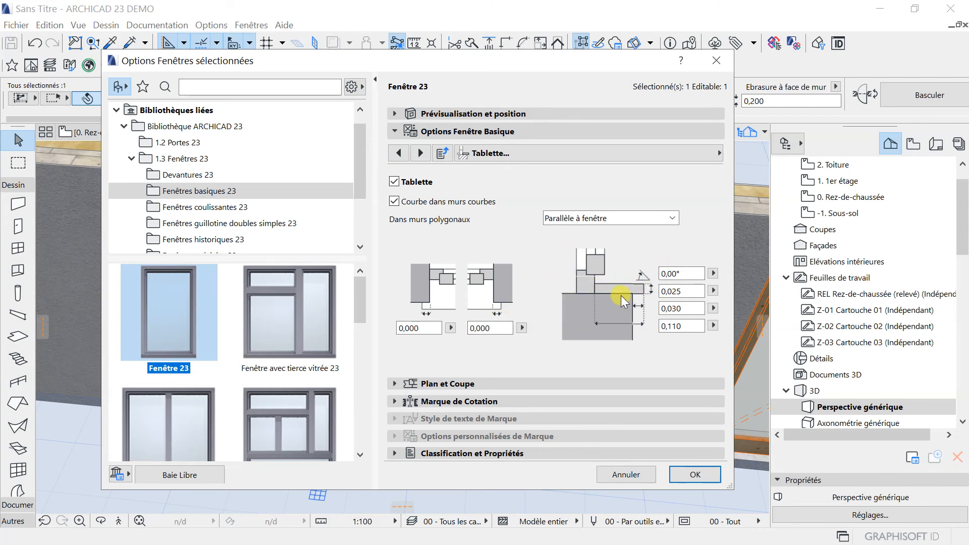
click(694, 474)
Step: Examine the window's exterior sill surface, then its interior Tablette and splayed reveal from the inner side of the wall
scroll(323, 355, up, 3)
scroll(321, 351, up, 4)
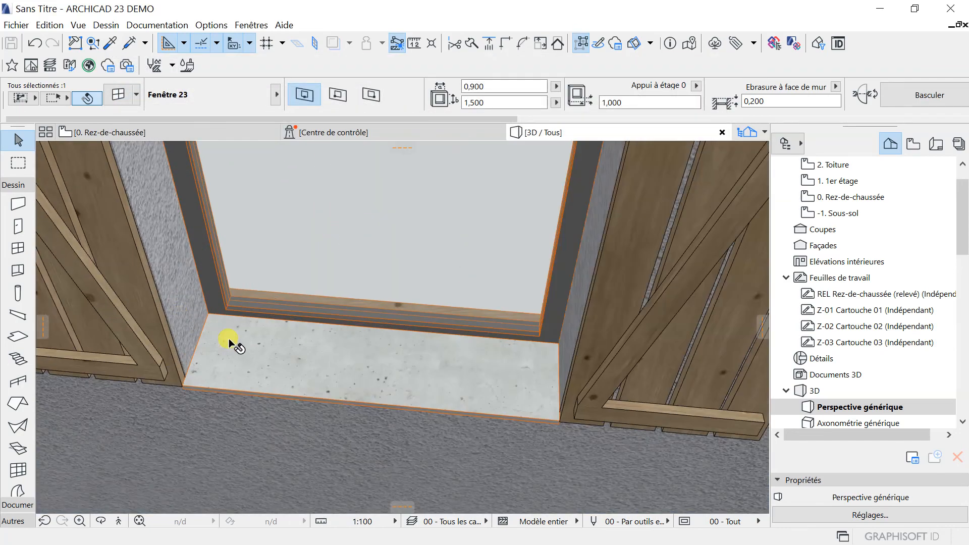
scroll(346, 372, down, 4)
scroll(404, 382, up, 3)
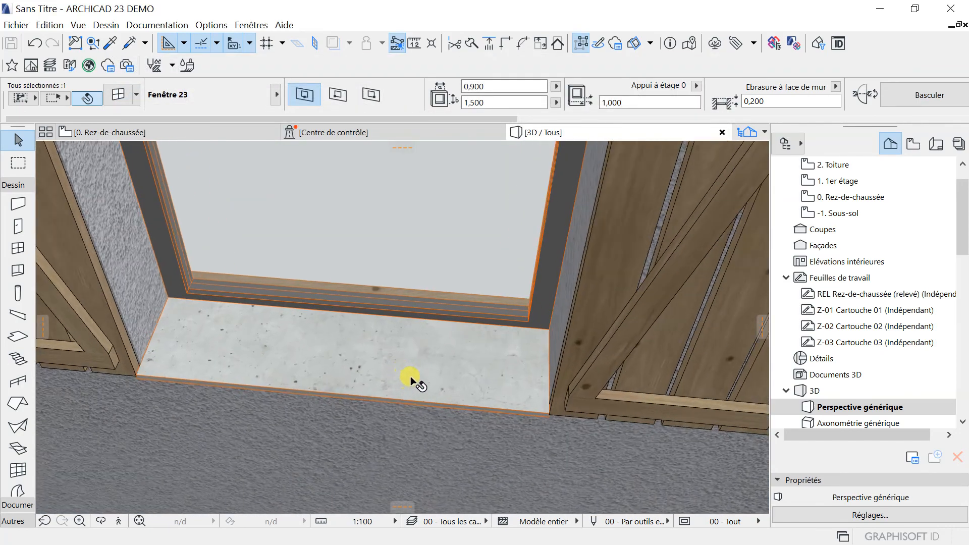
scroll(439, 361, down, 5)
click(480, 320)
shift+middle_drag(480, 319, 121, 264)
scroll(439, 347, up, 5)
scroll(450, 368, down, 3)
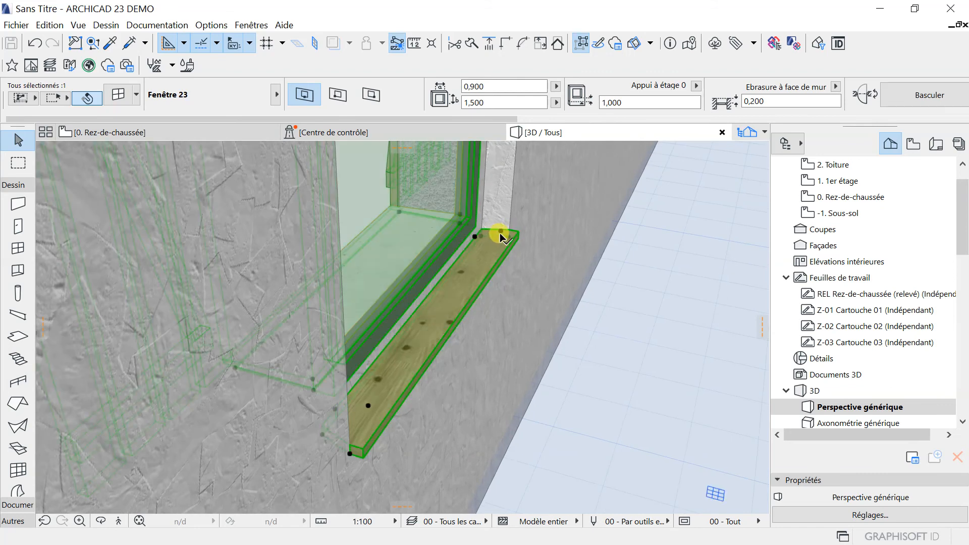
scroll(482, 262, up, 2)
scroll(484, 263, down, 2)
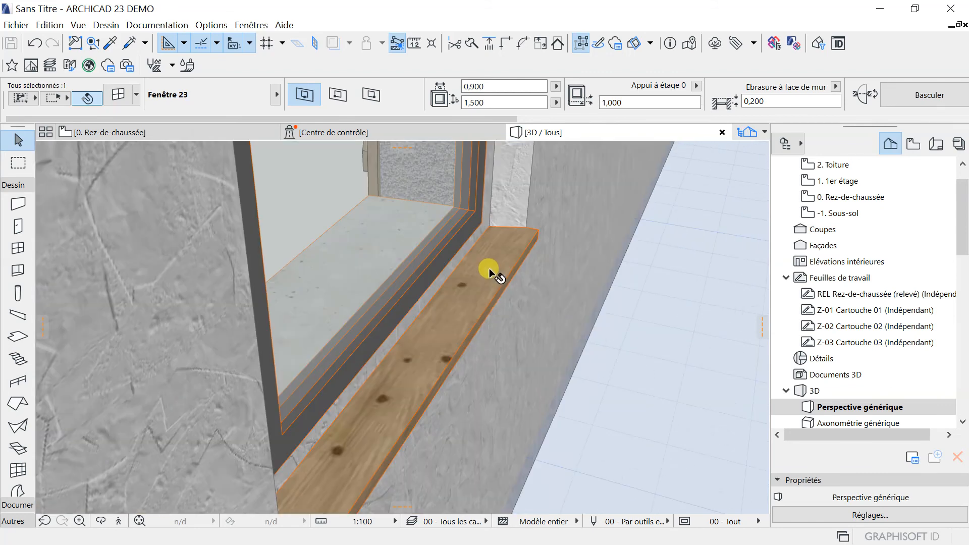
scroll(492, 222, up, 2)
scroll(492, 222, down, 2)
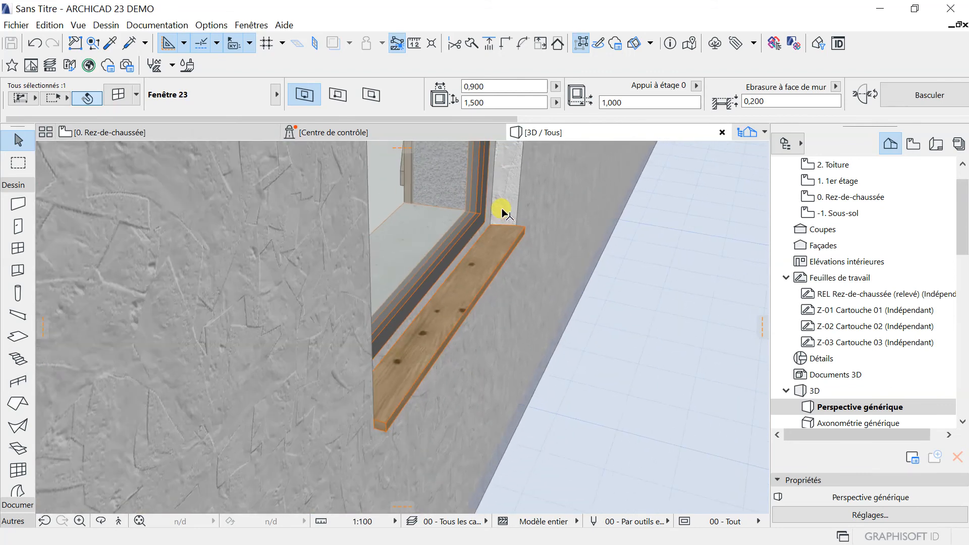
shift+middle_drag(461, 294, 198, 281)
scroll(196, 277, up, 3)
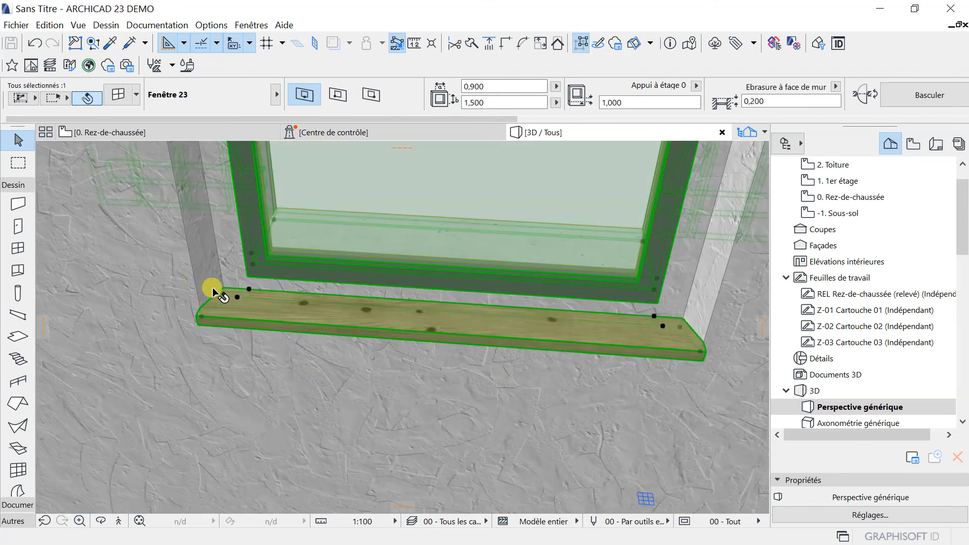
scroll(201, 286, down, 5)
middle_drag(229, 316, 213, 330)
scroll(494, 373, down, 1)
scroll(371, 361, down, 1)
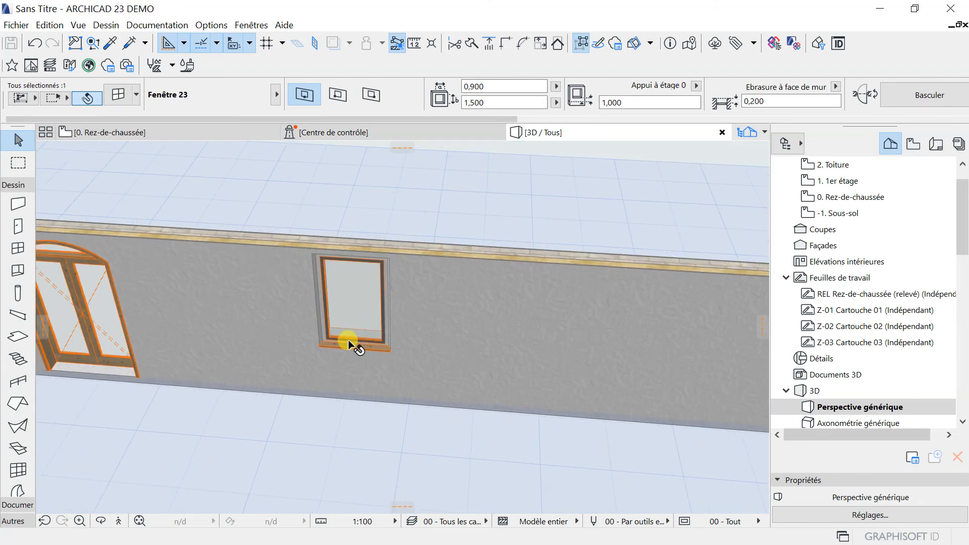
scroll(364, 283, up, 1)
scroll(365, 282, up, 1)
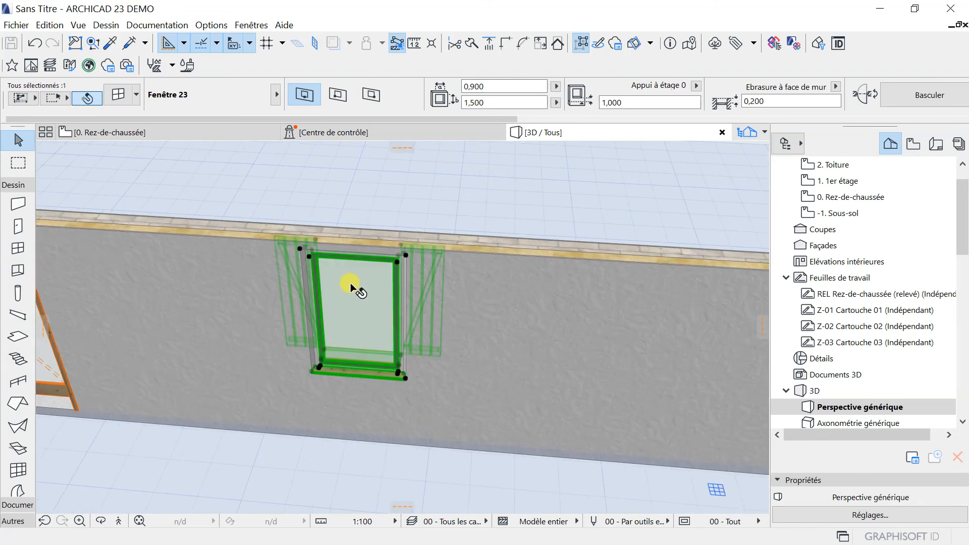
Step: Deselect the window and inspect its shutters and sill again from the exterior side of the wall
mouse_move(347, 287)
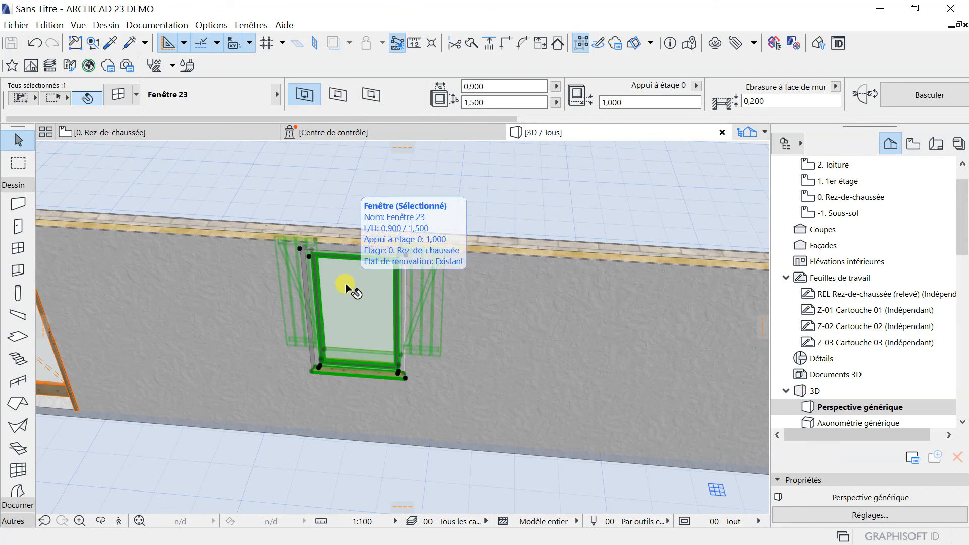
key(Escape)
shift+middle_drag(372, 307, 715, 345)
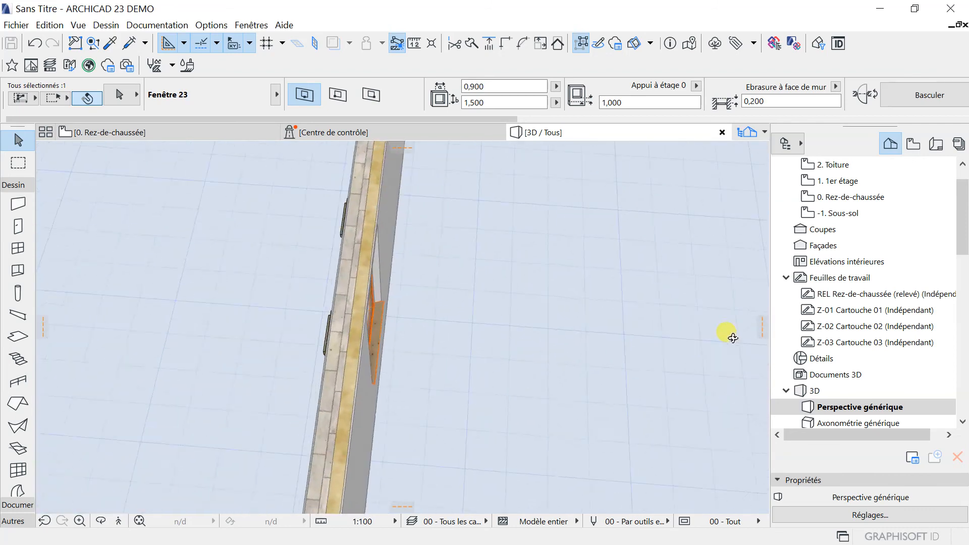
shift+middle_drag(299, 335, 498, 277)
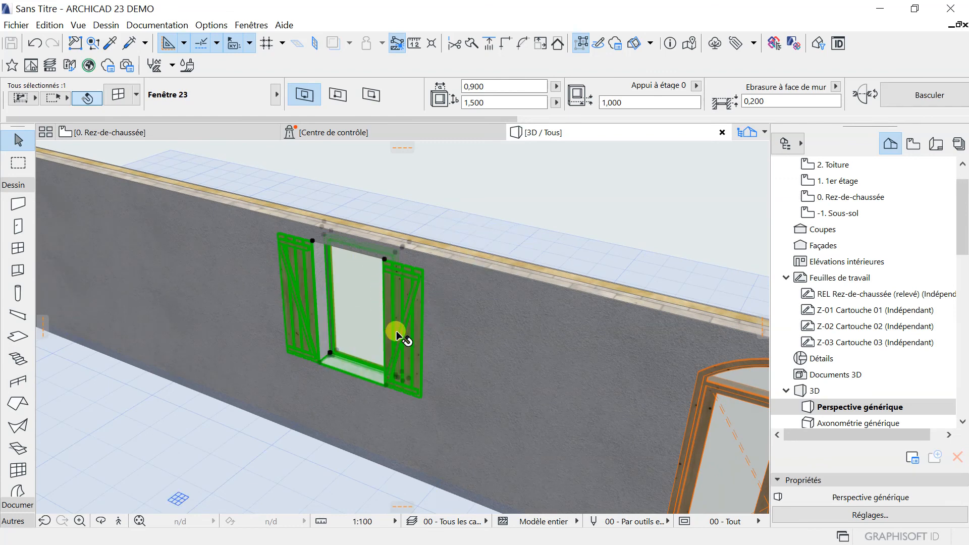
mouse_move(398, 335)
shift+middle_drag(406, 321, 634, 400)
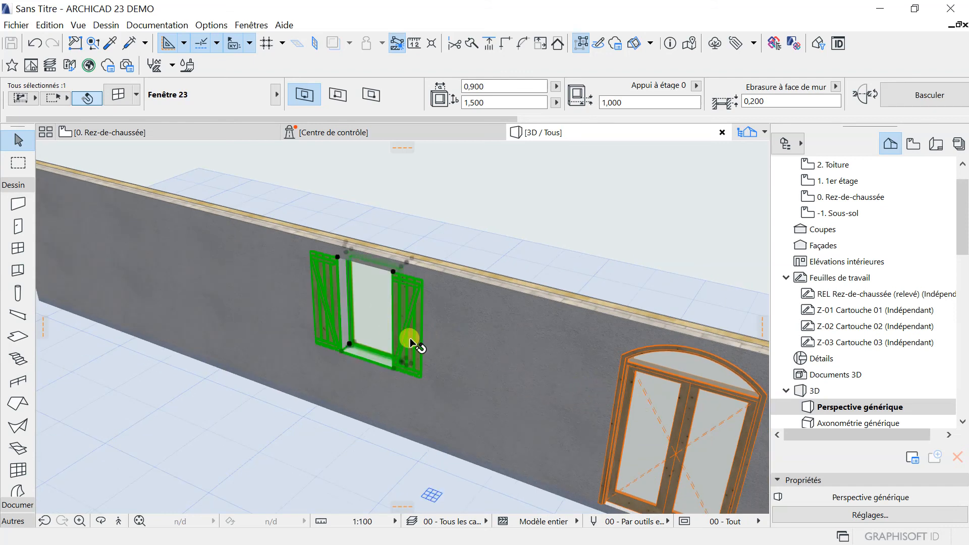
scroll(391, 356, up, 2)
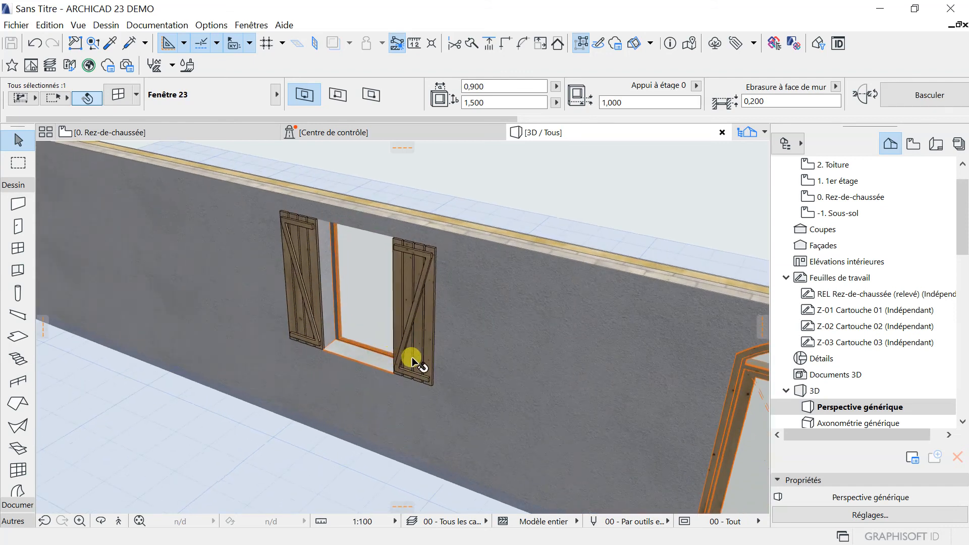
shift+middle_drag(417, 363, 399, 339)
scroll(413, 342, up, 2)
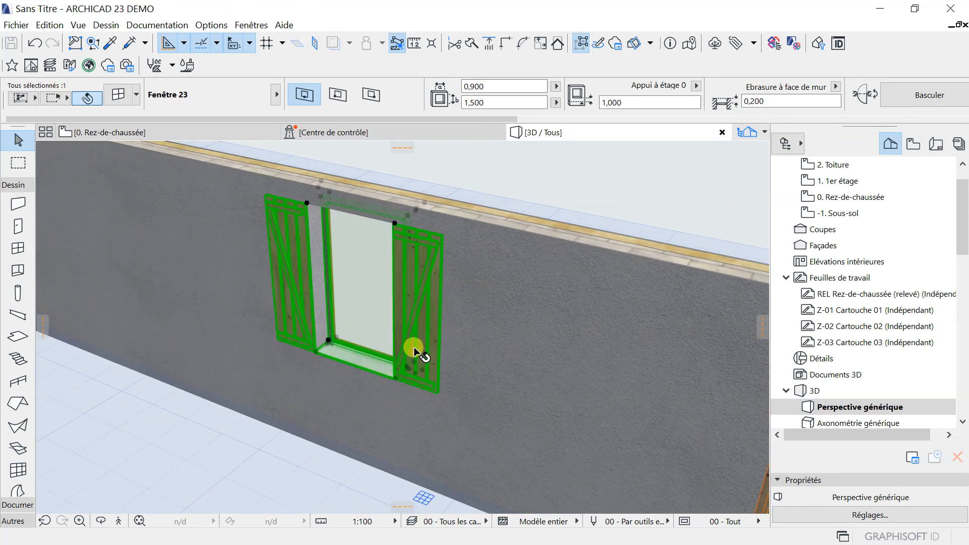
Step: View the shuttered window together with the neighbouring arched door from the wall's exterior, and clear the window selection
scroll(402, 340, down, 3)
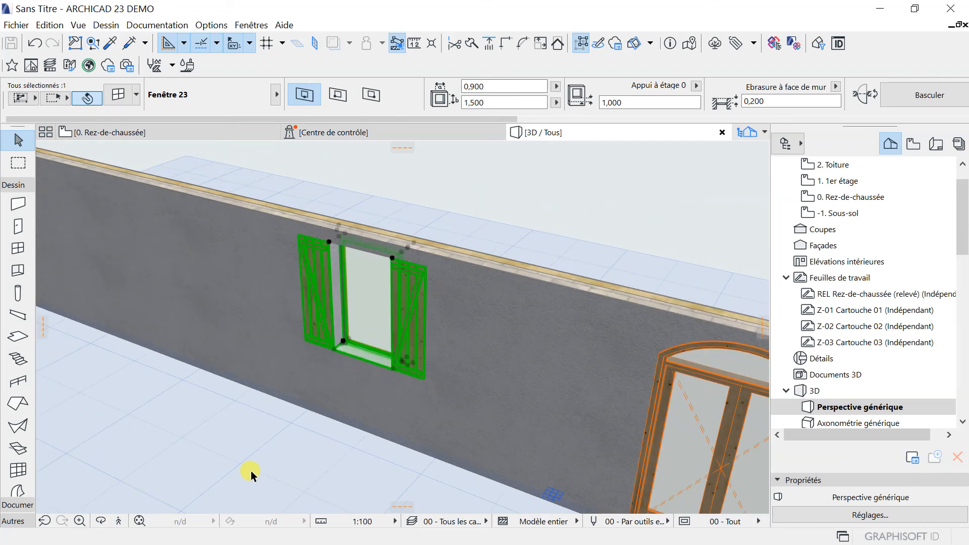
scroll(419, 290, up, 1)
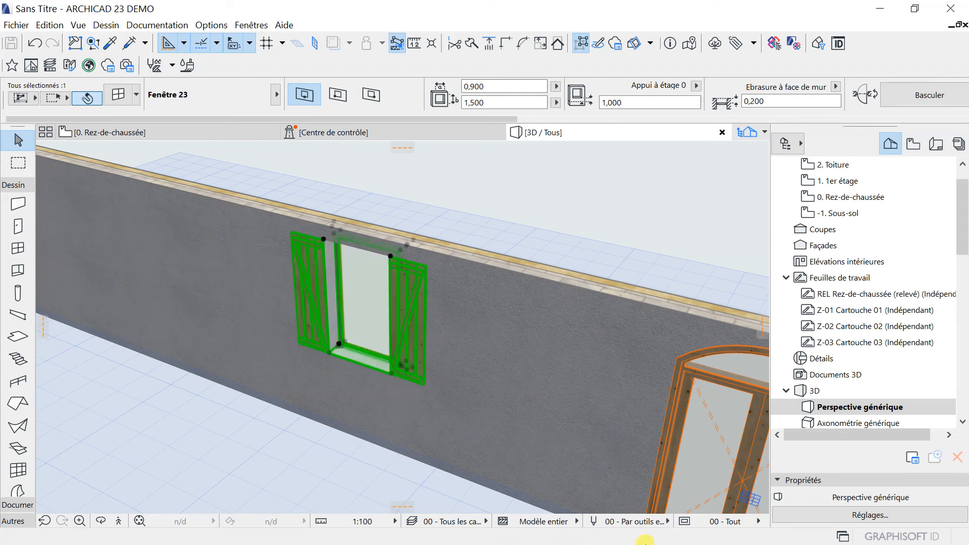
key(Escape)
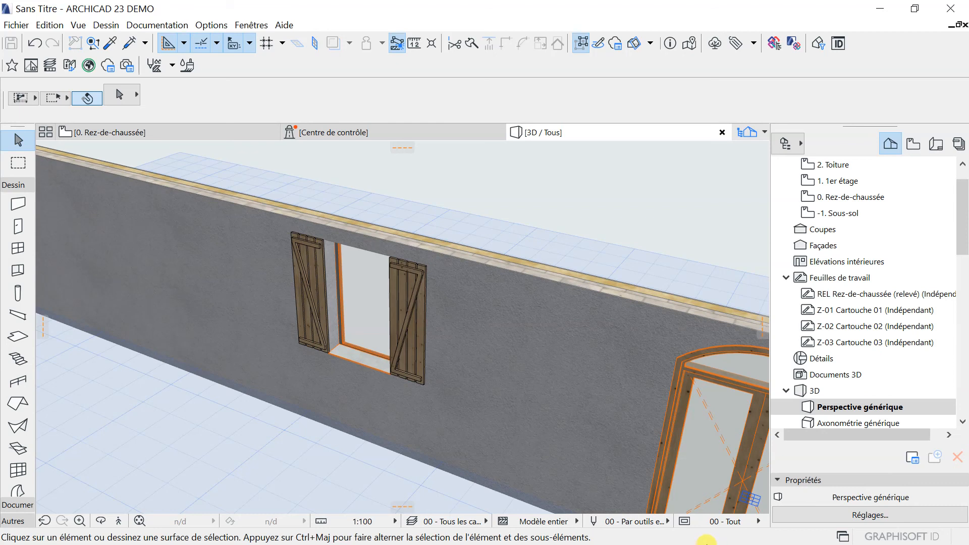
click(880, 9)
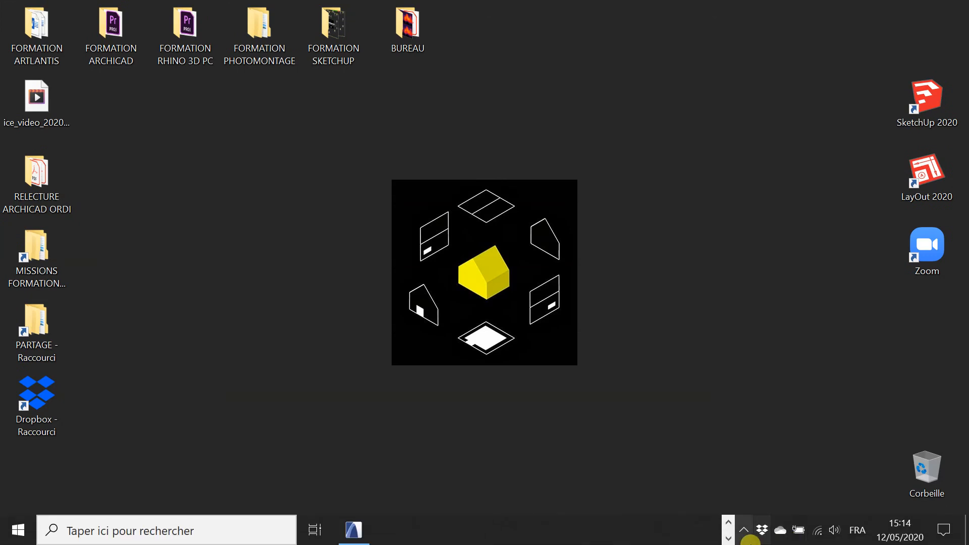
click(726, 522)
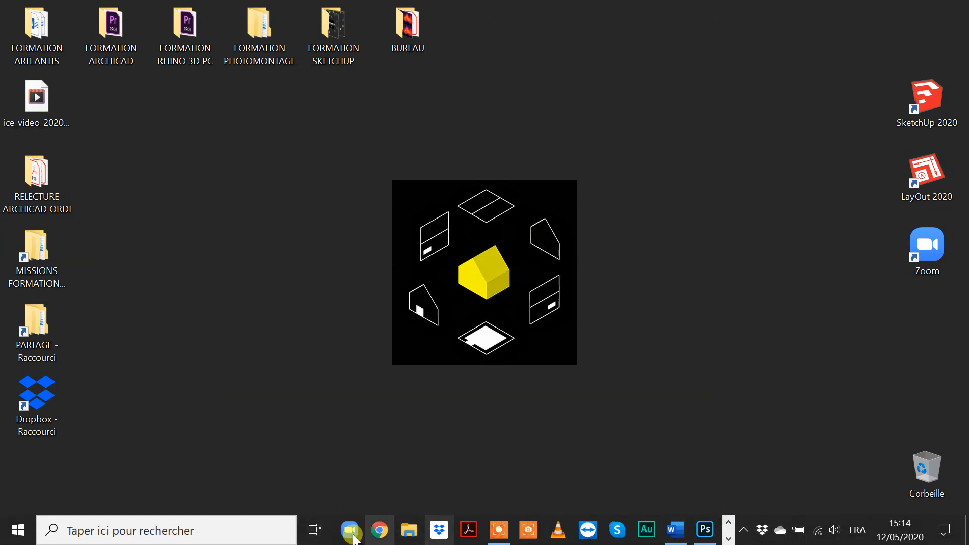
click(497, 530)
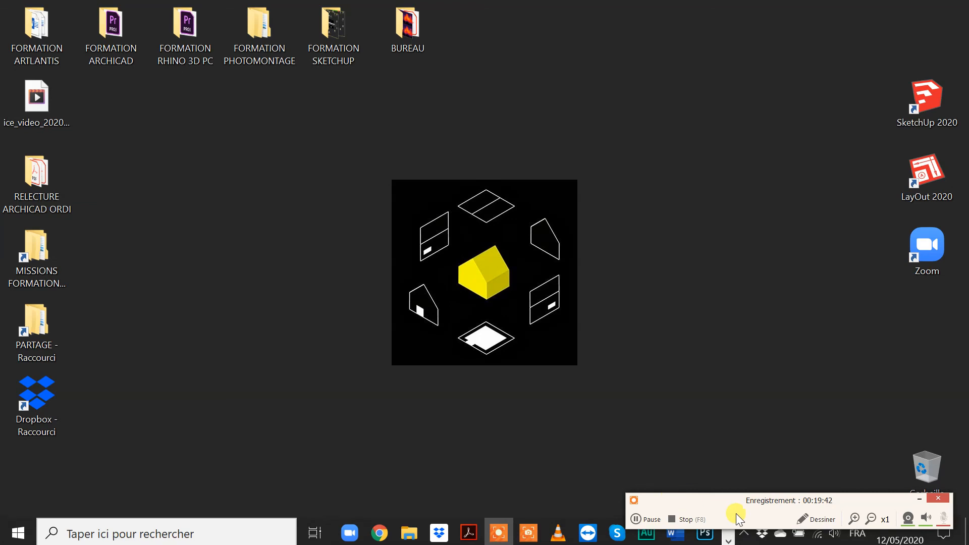